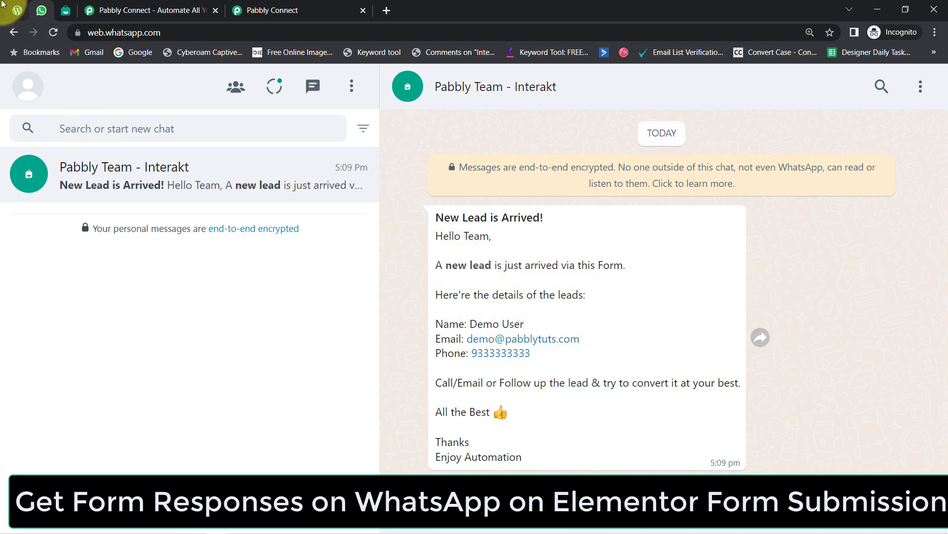
Examine the aerobics classes registration page and the lead details in the WhatsApp notification from Pabbly Team - Interakt.
{"action": "left_click", "coordinate": [16, 10]}
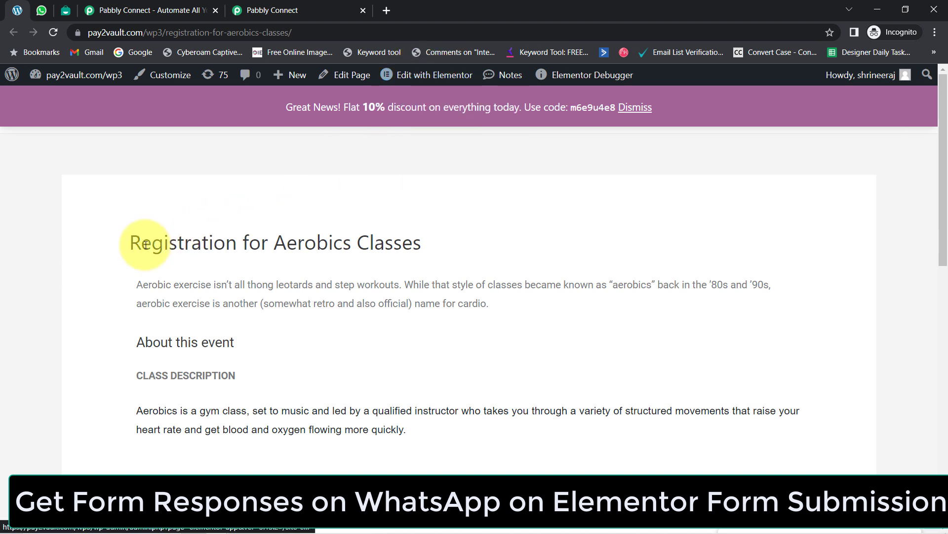
{"action": "left_click_drag", "start_coordinate": [130, 243], "coordinate": [422, 256]}
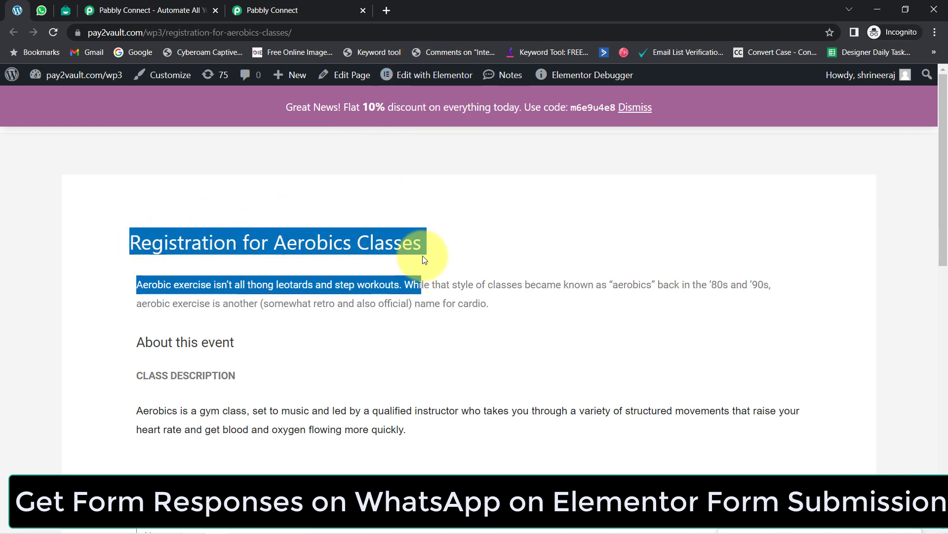
{"action": "left_click_drag", "start_coordinate": [942, 139], "coordinate": [946, 109]}
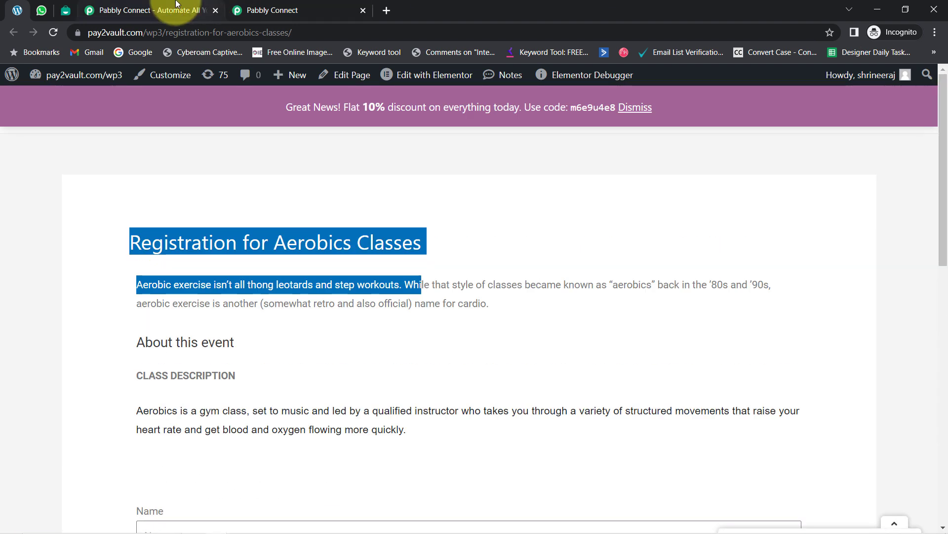
{"action": "left_click", "coordinate": [41, 10]}
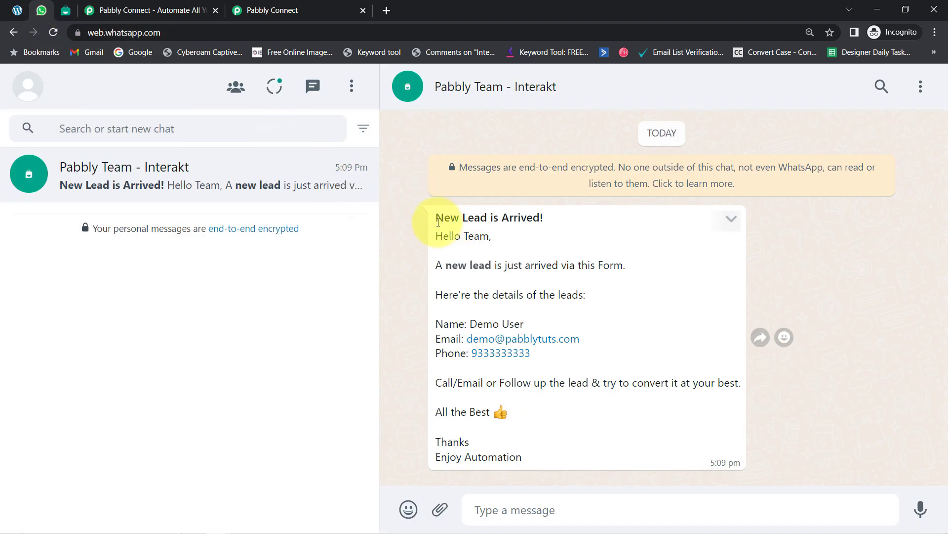
{"action": "left_click_drag", "start_coordinate": [435, 218], "coordinate": [529, 224]}
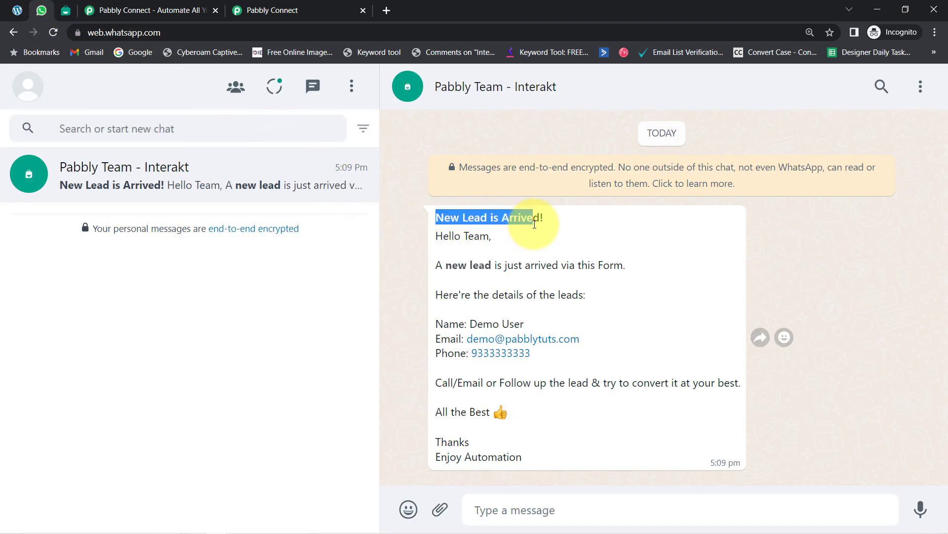
{"action": "left_click_drag", "start_coordinate": [437, 321], "coordinate": [561, 360]}
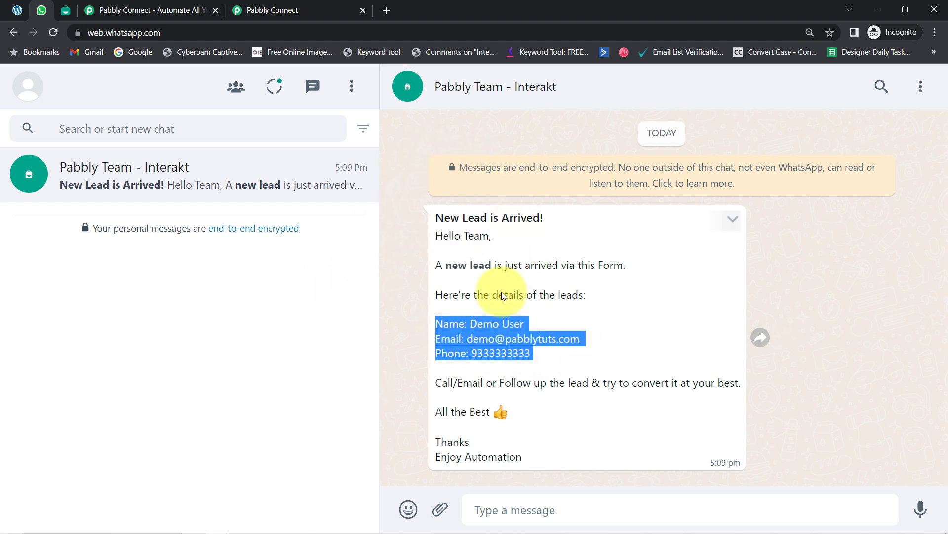
{"action": "left_click", "coordinate": [484, 239]}
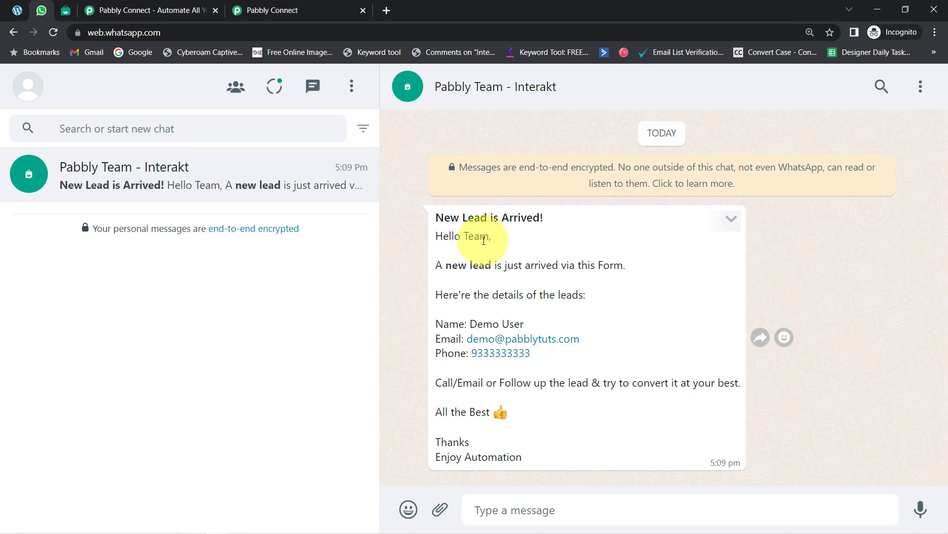
{"action": "left_click", "coordinate": [17, 10]}
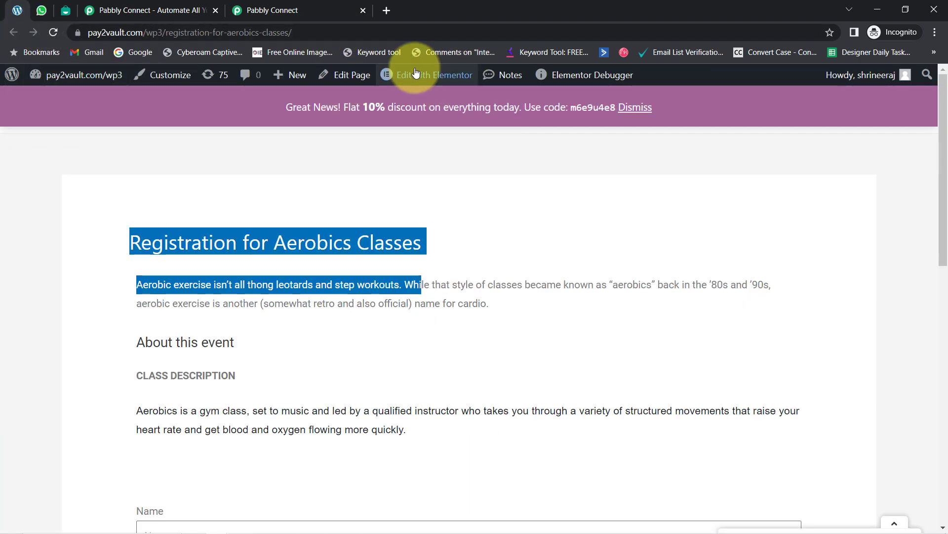
Review the Interakt WhatsApp templates page, the Pabbly Connect website and the Pabbly Connect dashboard.
{"action": "left_click", "coordinate": [65, 10]}
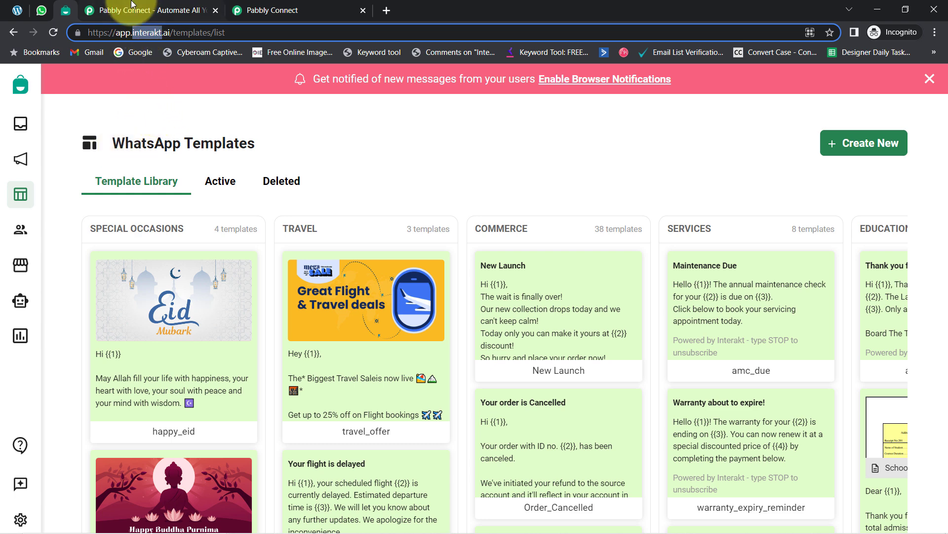
{"action": "left_click", "coordinate": [148, 10]}
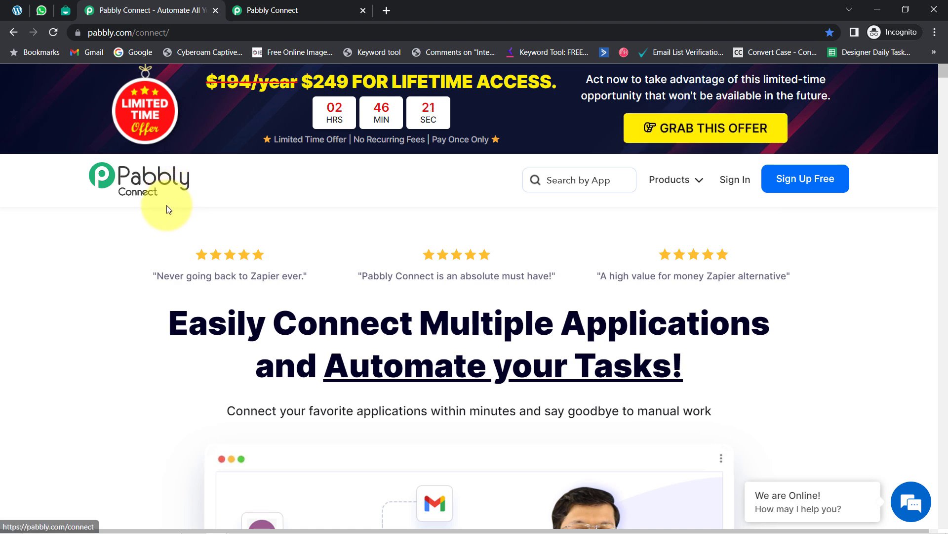
{"action": "left_click", "coordinate": [263, 7]}
{"action": "left_click_drag", "start_coordinate": [110, 166], "coordinate": [383, 181]}
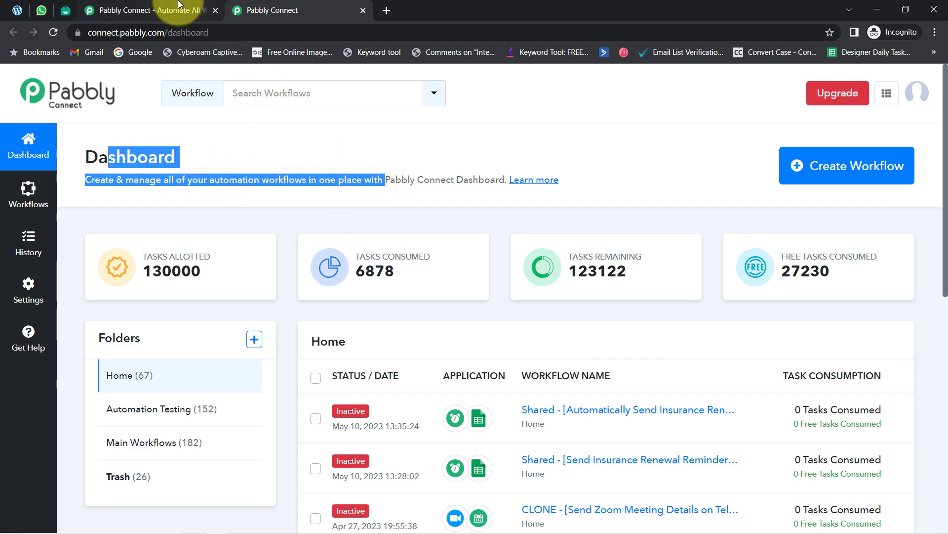
{"action": "left_click", "coordinate": [159, 9]}
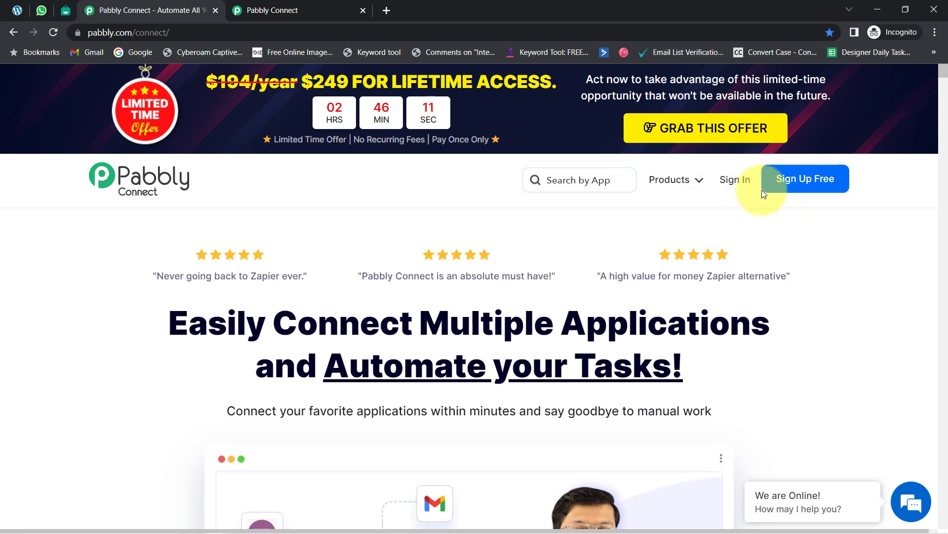
{"action": "left_click", "coordinate": [243, 5]}
{"action": "left_click", "coordinate": [99, 178]}
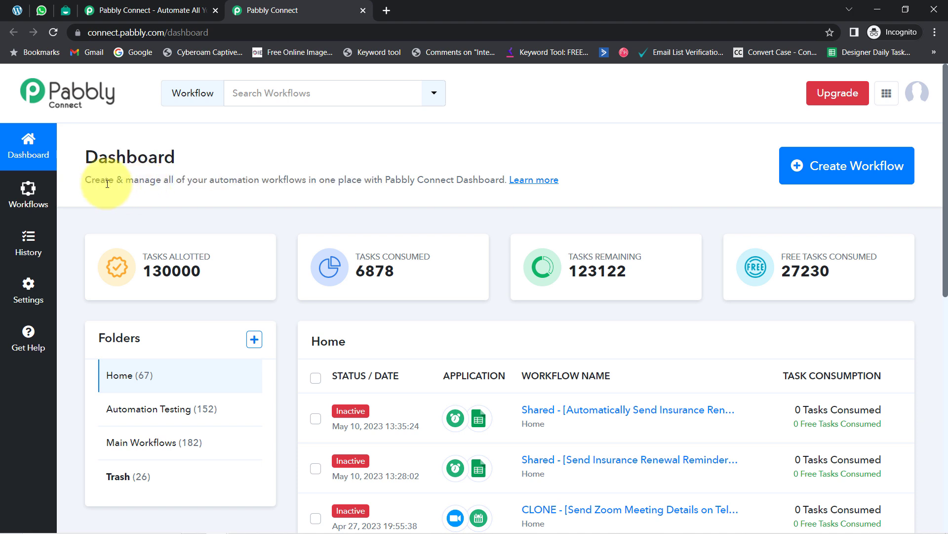
{"action": "left_click_drag", "start_coordinate": [76, 162], "coordinate": [434, 178]}
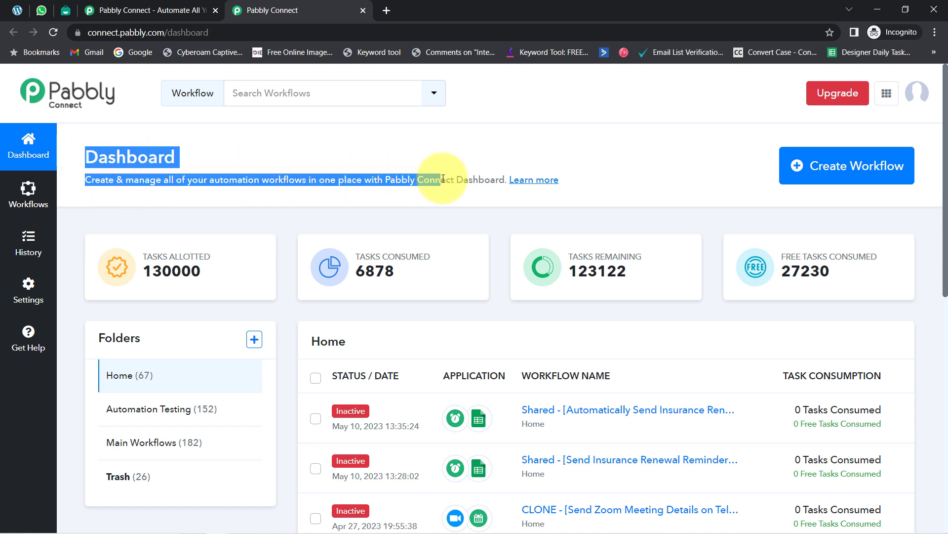
Create a workflow named "Get Form Responses on WhatsApp on Elementor Form Submission".
{"action": "left_click", "coordinate": [825, 166]}
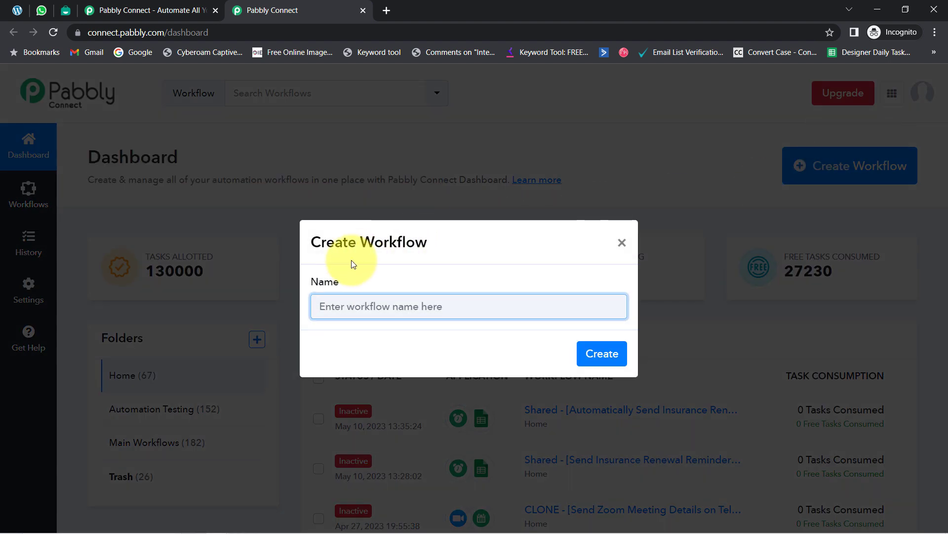
{"action": "key", "text": "ctrl+v"}
{"action": "left_click_drag", "start_coordinate": [479, 306], "coordinate": [170, 307]}
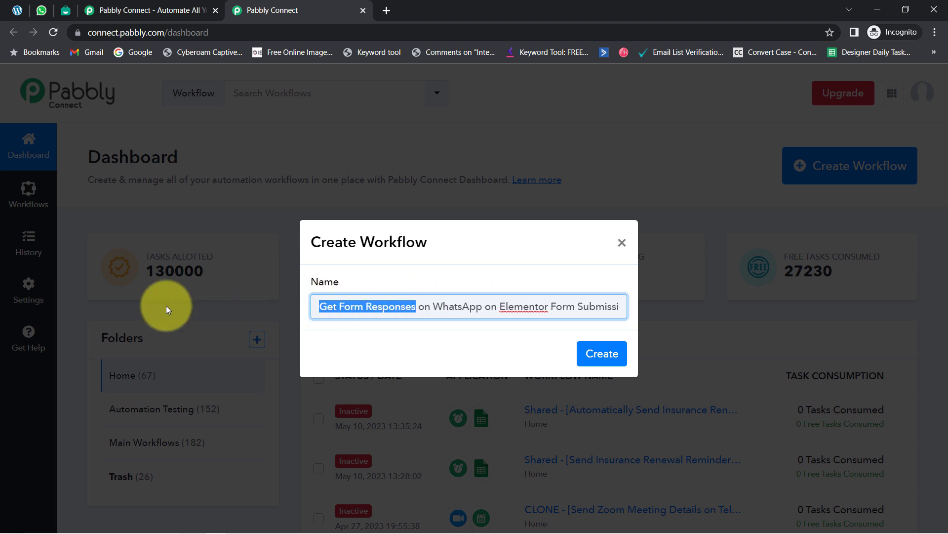
{"action": "left_click_drag", "start_coordinate": [332, 306], "coordinate": [629, 309]}
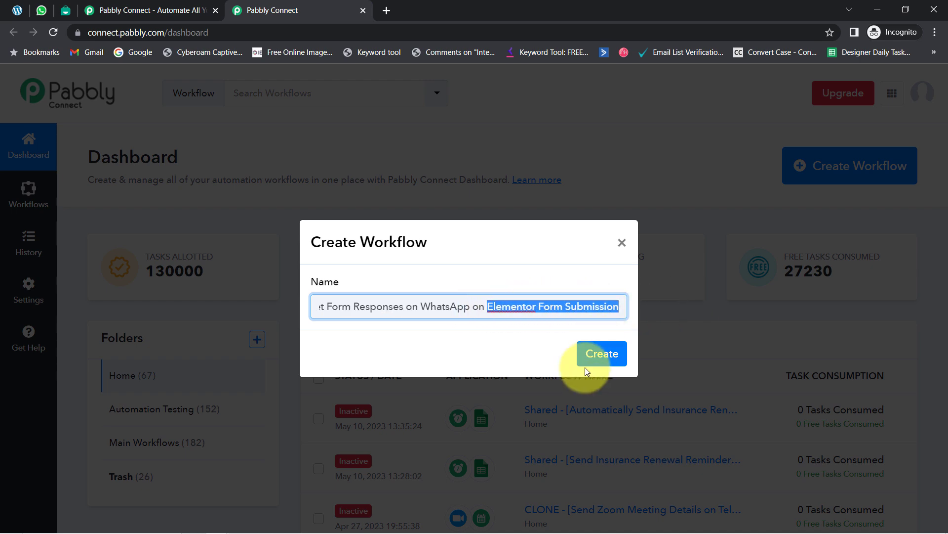
{"action": "left_click", "coordinate": [599, 352]}
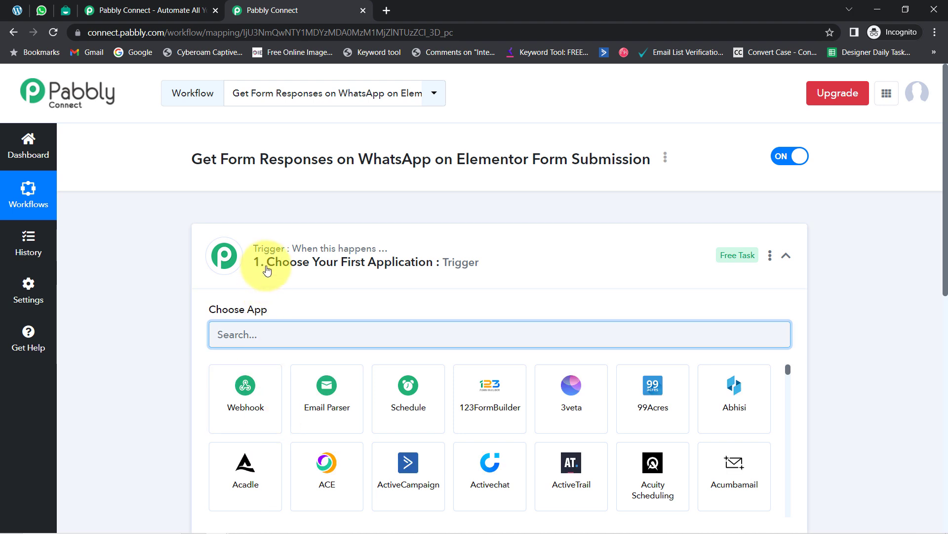
Choose Elementor as the trigger application of the workflow.
{"action": "left_click", "coordinate": [267, 269]}
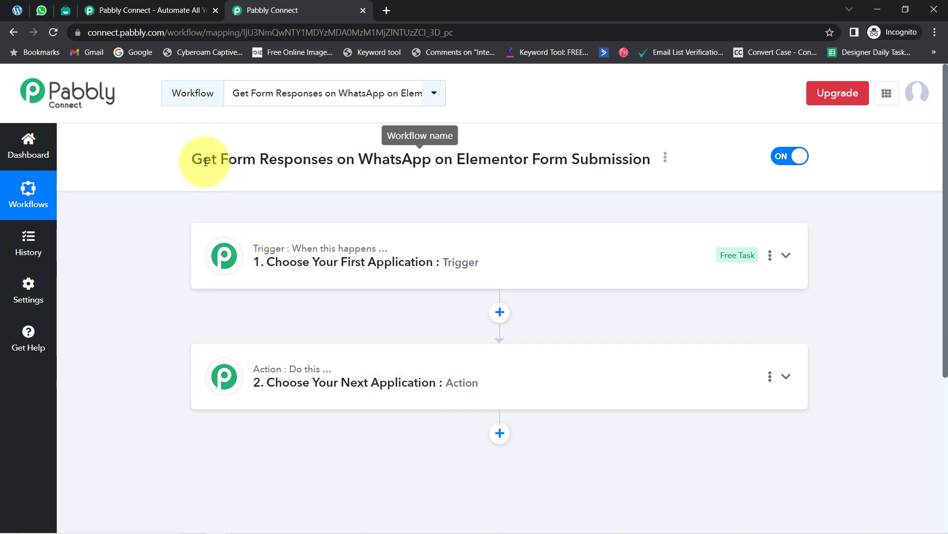
{"action": "left_click_drag", "start_coordinate": [203, 160], "coordinate": [497, 175]}
{"action": "left_click", "coordinate": [345, 275]}
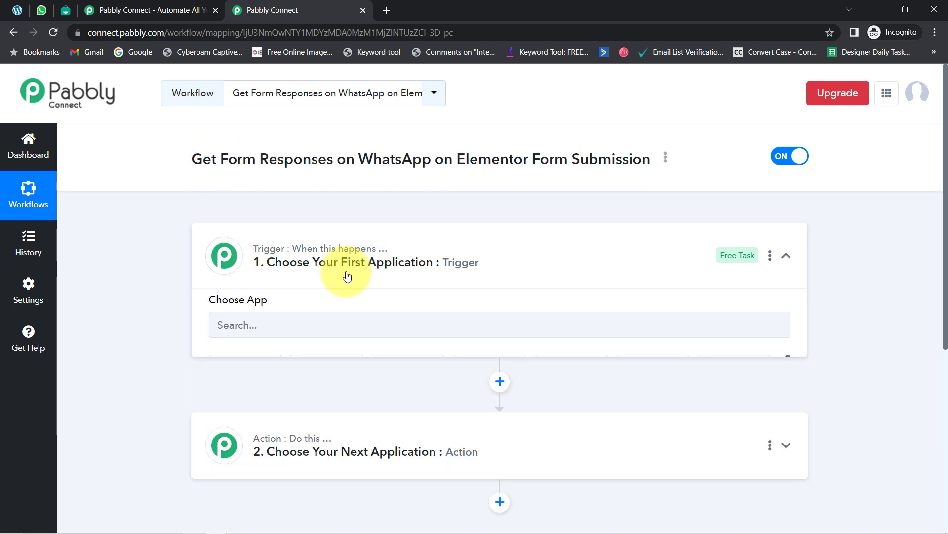
{"action": "left_click", "coordinate": [255, 335]}
{"action": "type", "text": "elem"}
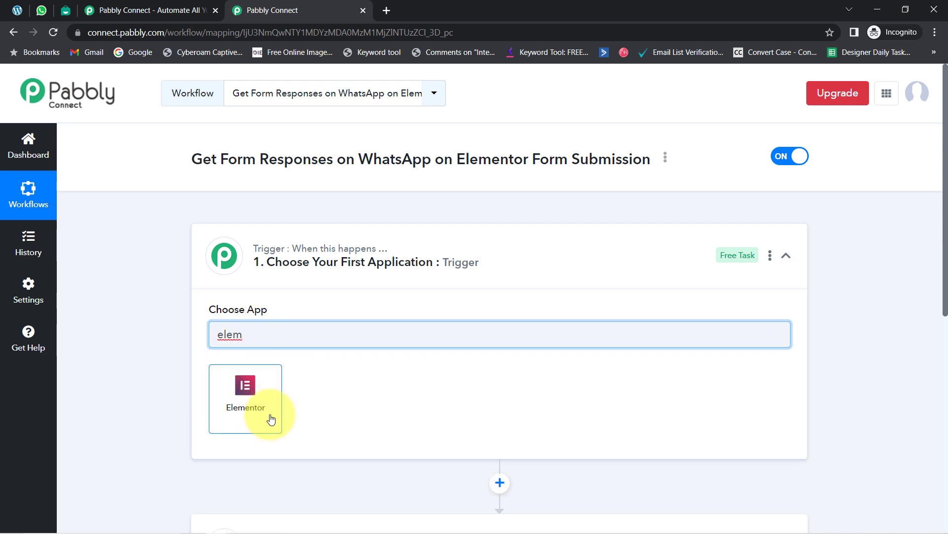
{"action": "left_click", "coordinate": [249, 413]}
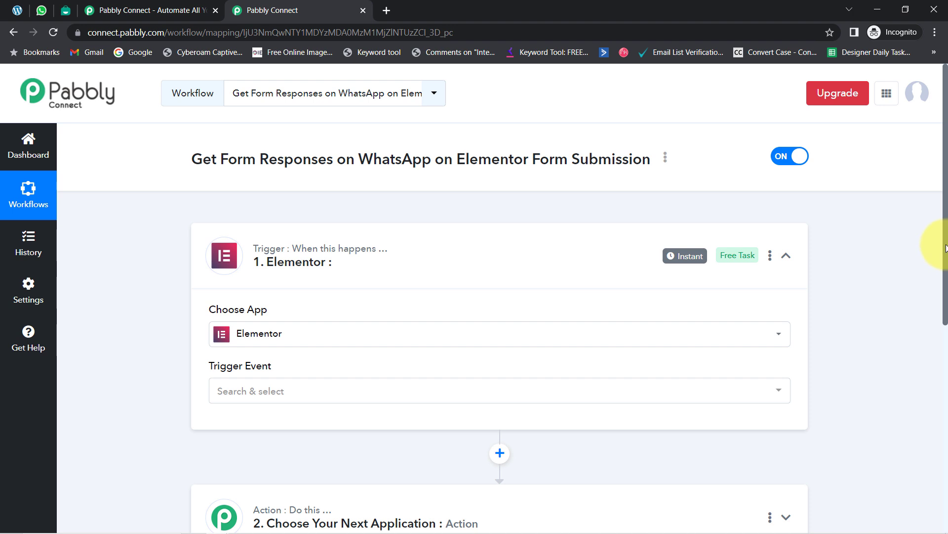
Choose Interakt as the application for the workflow's action step.
{"action": "left_click_drag", "start_coordinate": [946, 247], "coordinate": [941, 366]}
{"action": "left_click", "coordinate": [311, 250]}
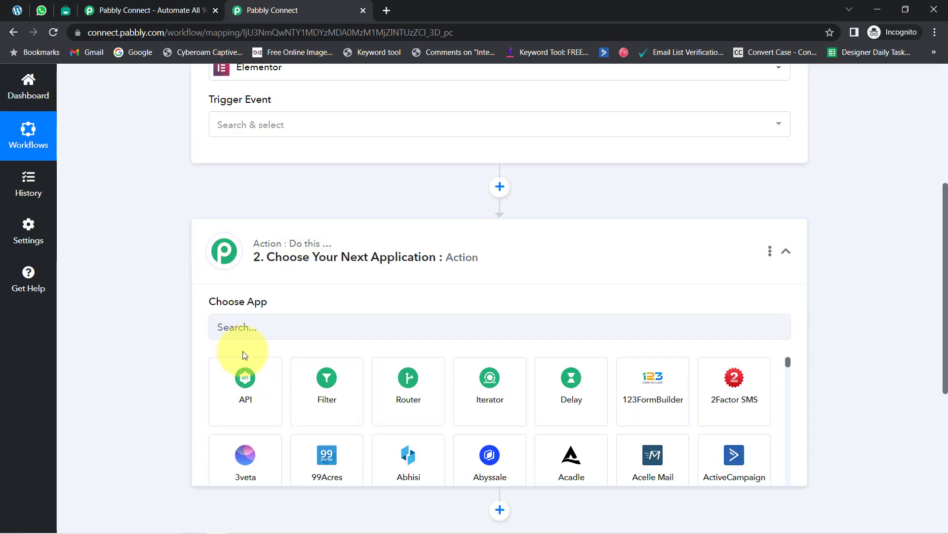
{"action": "left_click", "coordinate": [214, 324]}
{"action": "type", "text": "inter"}
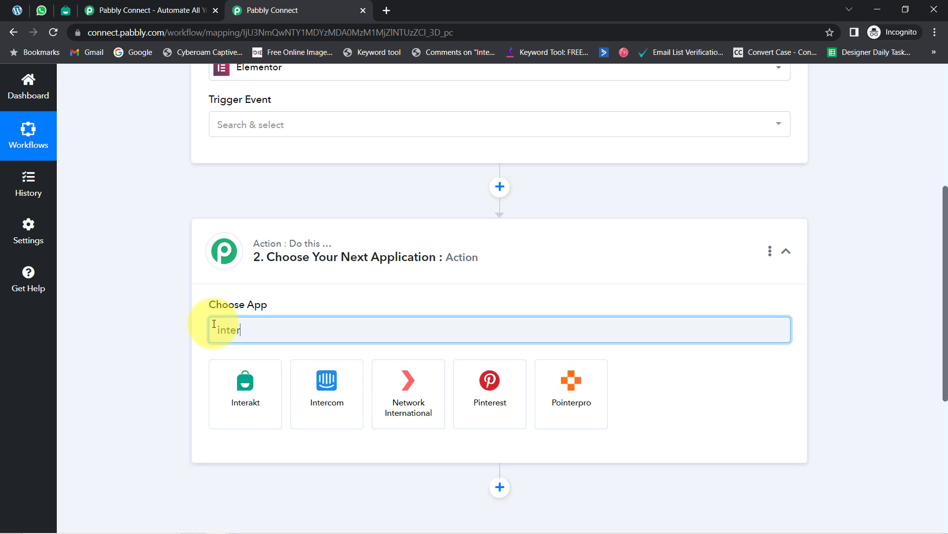
{"action": "left_click", "coordinate": [249, 399]}
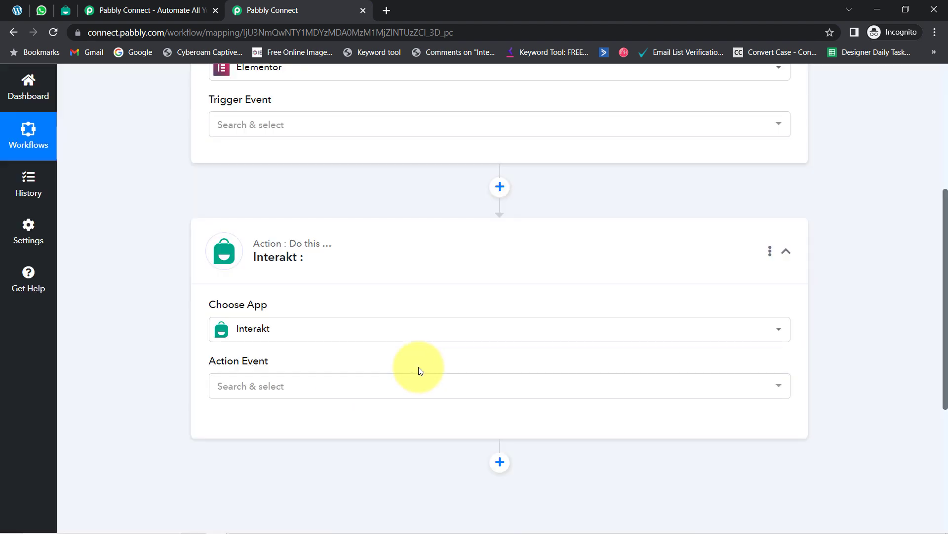
Set the Elementor trigger event to New Form Submission.
{"action": "left_click_drag", "start_coordinate": [946, 294], "coordinate": [931, 148]}
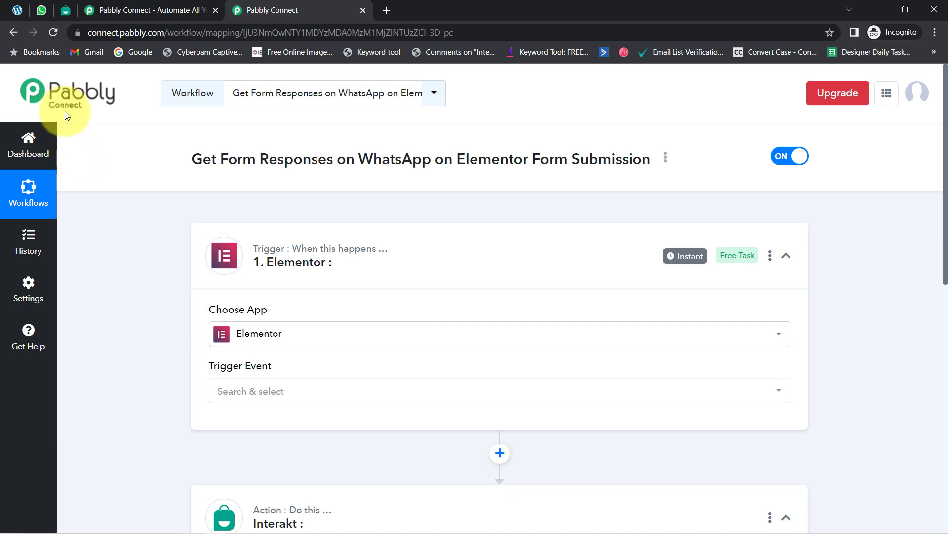
{"action": "left_click", "coordinate": [227, 387]}
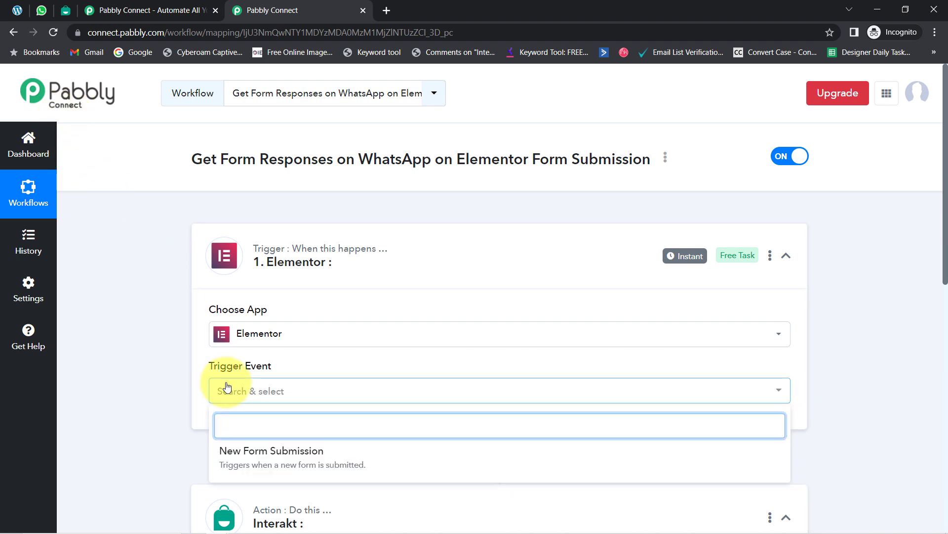
{"action": "left_click", "coordinate": [290, 457]}
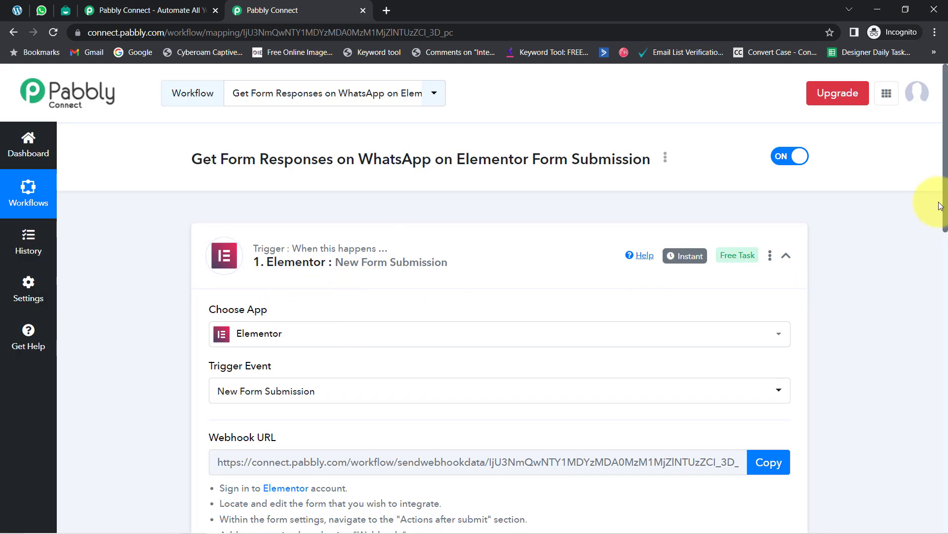
Review the webhook setup instructions and copy the Elementor trigger's webhook URL.
{"action": "left_click_drag", "start_coordinate": [946, 207], "coordinate": [934, 271]}
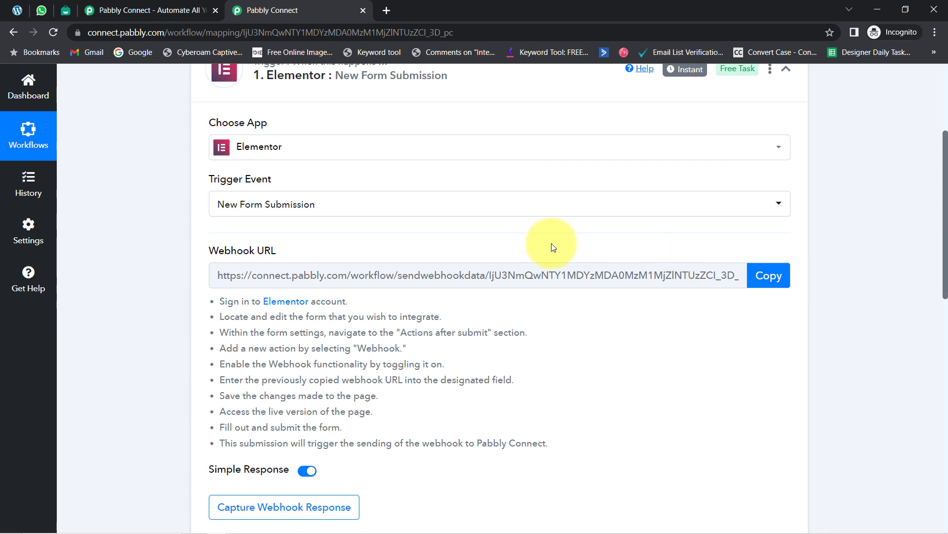
{"action": "left_click_drag", "start_coordinate": [208, 253], "coordinate": [236, 252]}
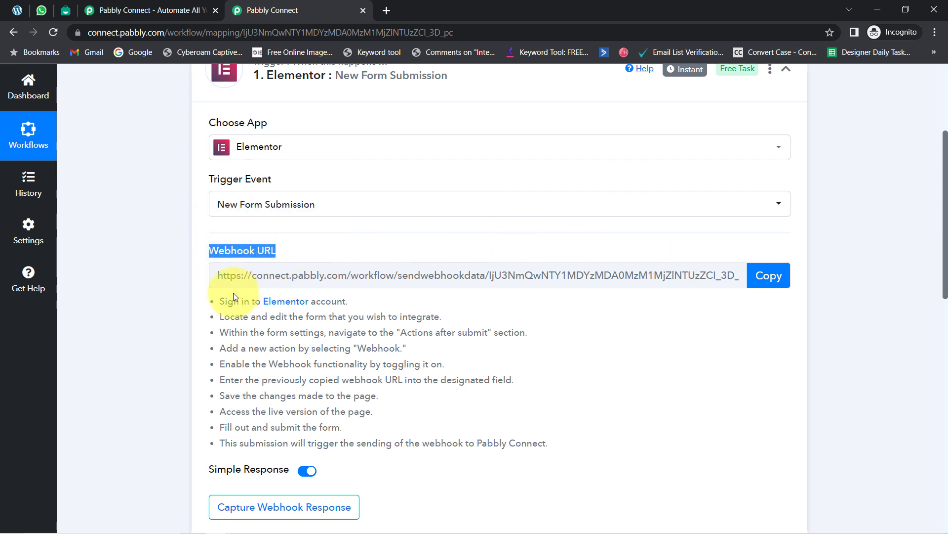
{"action": "left_click_drag", "start_coordinate": [225, 300], "coordinate": [320, 423]}
{"action": "left_click", "coordinate": [573, 321]}
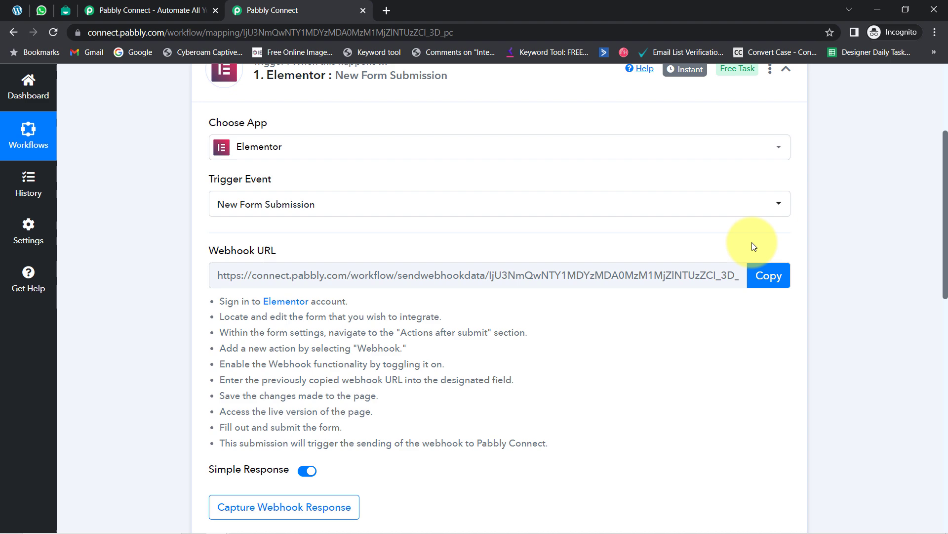
{"action": "left_click", "coordinate": [764, 277]}
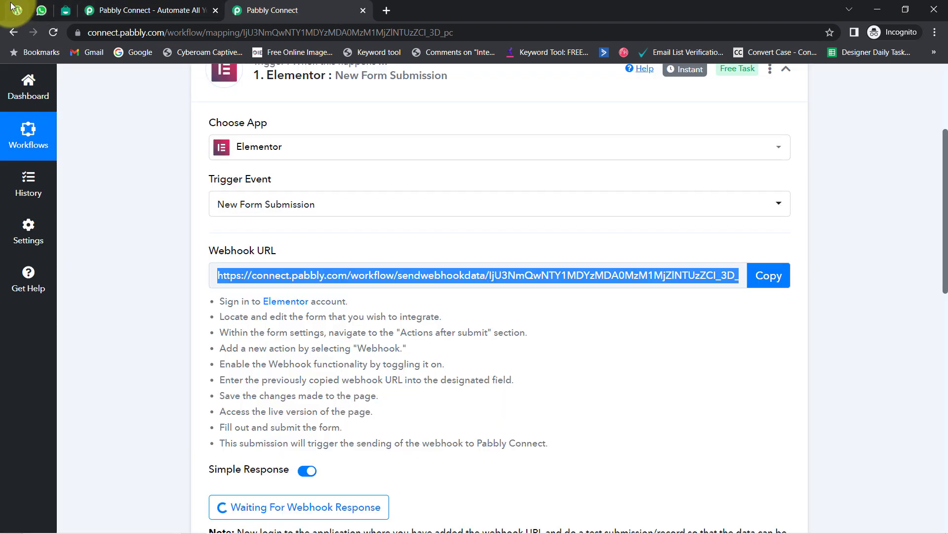
Open the Registration for Aerobics Classes page in the Elementor editor and go to its registration form.
{"action": "left_click", "coordinate": [17, 9]}
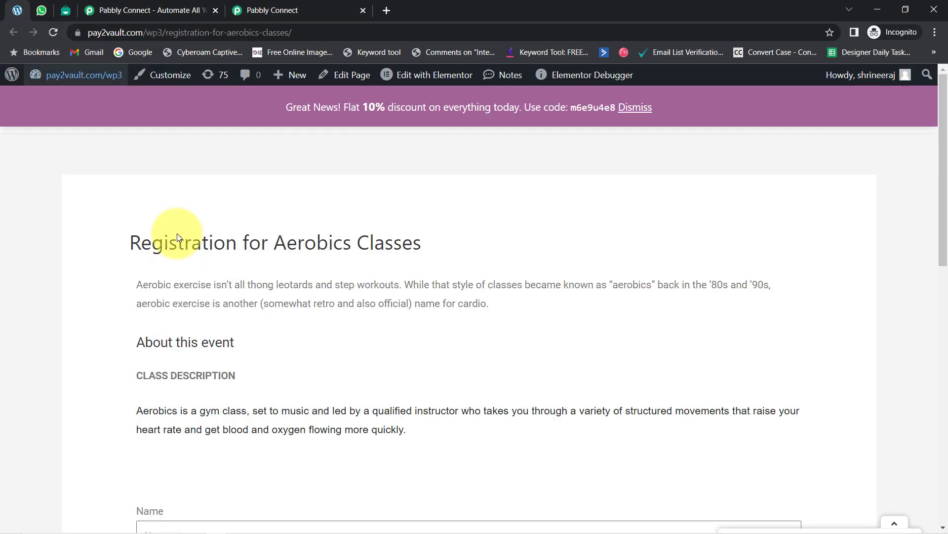
{"action": "left_click", "coordinate": [414, 76]}
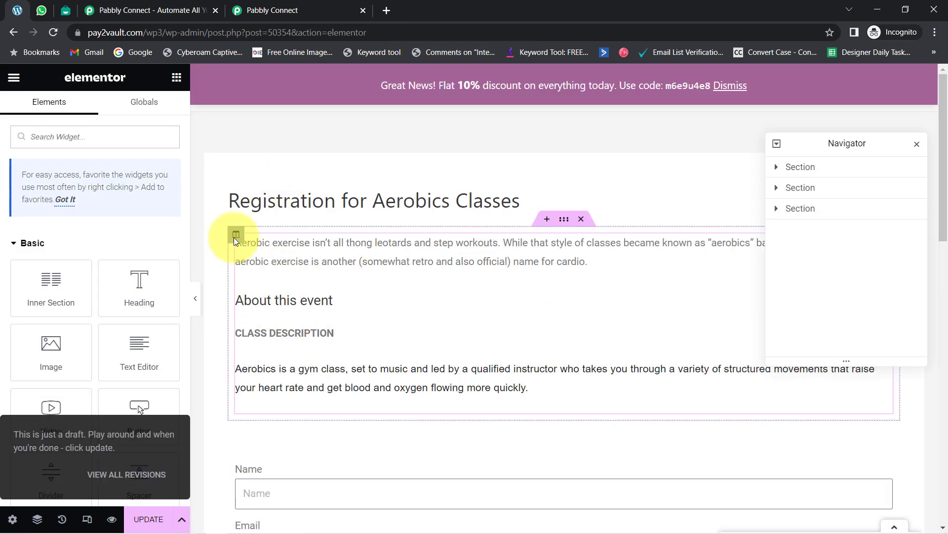
{"action": "left_click_drag", "start_coordinate": [942, 127], "coordinate": [941, 236]}
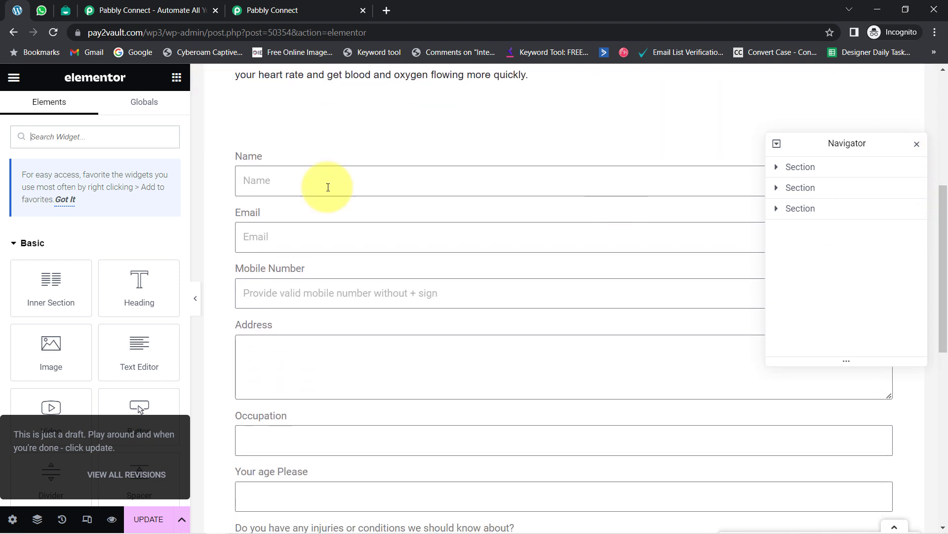
Select the aerobics registration form for editing and check which action is set under Actions After Submit.
{"action": "left_click", "coordinate": [240, 161]}
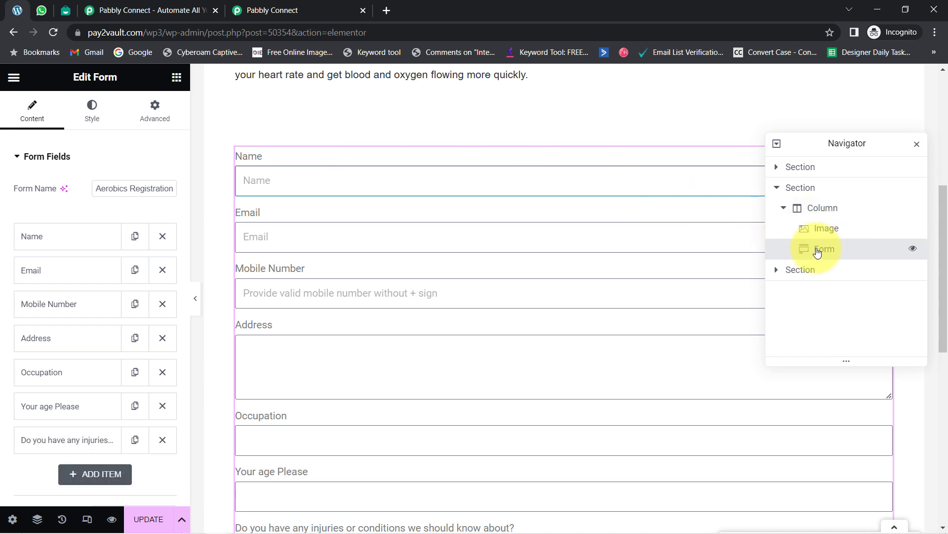
{"action": "left_click", "coordinate": [46, 153]}
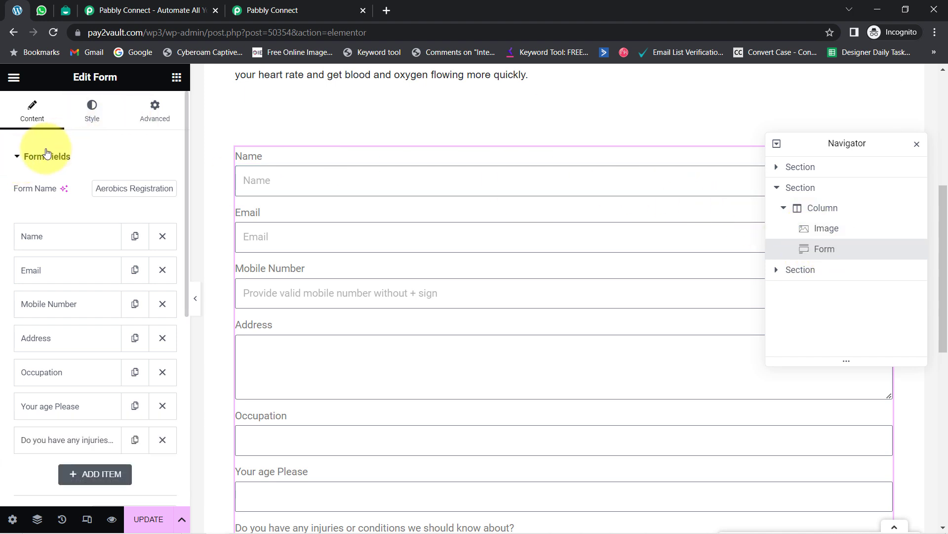
{"action": "left_click", "coordinate": [39, 157]}
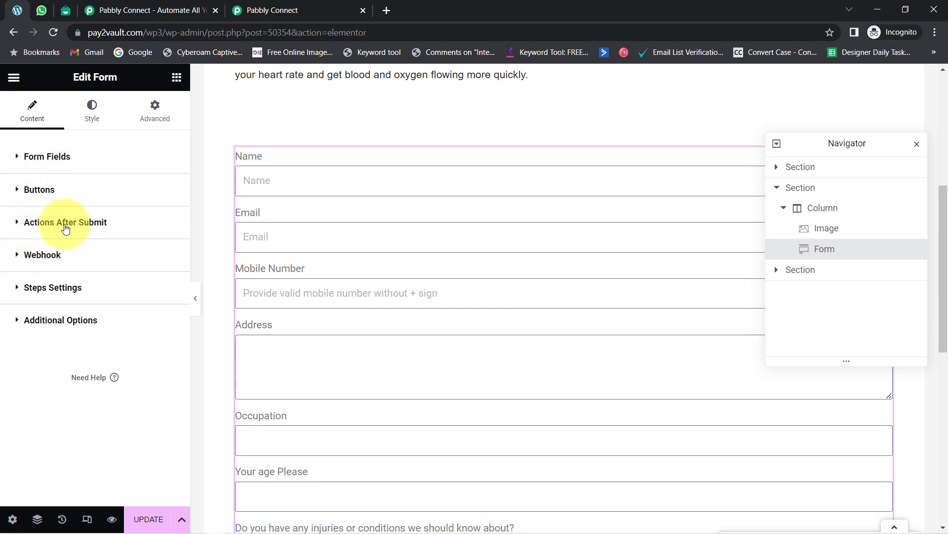
{"action": "left_click", "coordinate": [48, 228]}
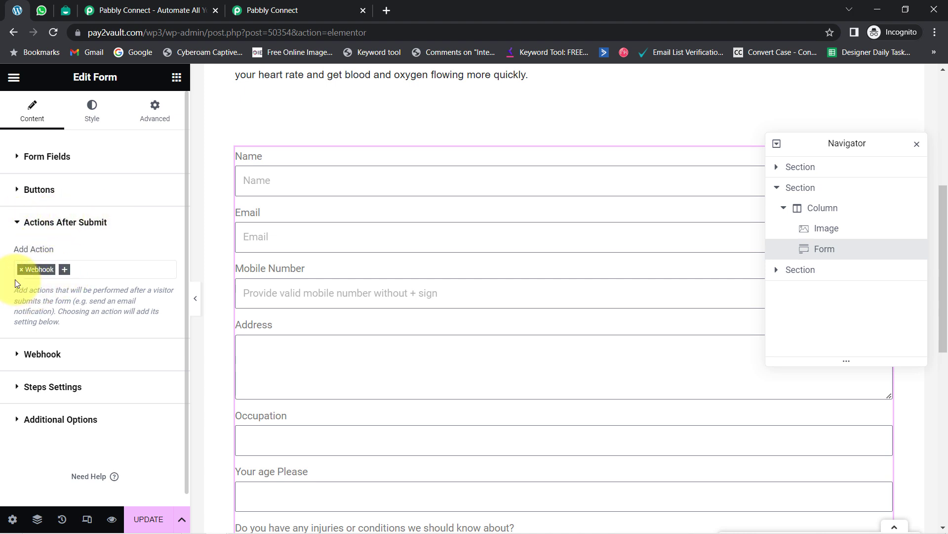
{"action": "left_click", "coordinate": [56, 223]}
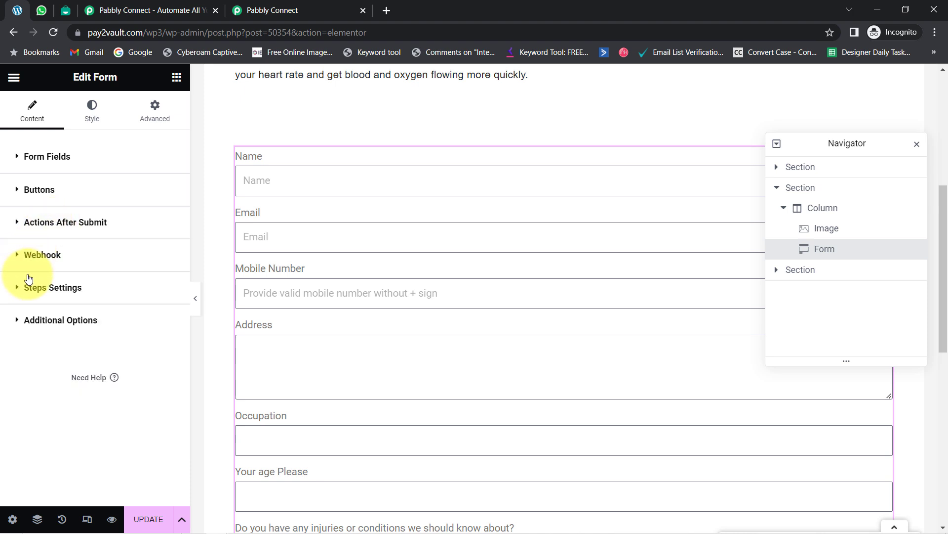
Paste the copied webhook URL into the form's Webhook URL setting and compare it with the Elementor trigger's URL in Pabbly Connect.
{"action": "left_click", "coordinate": [33, 267]}
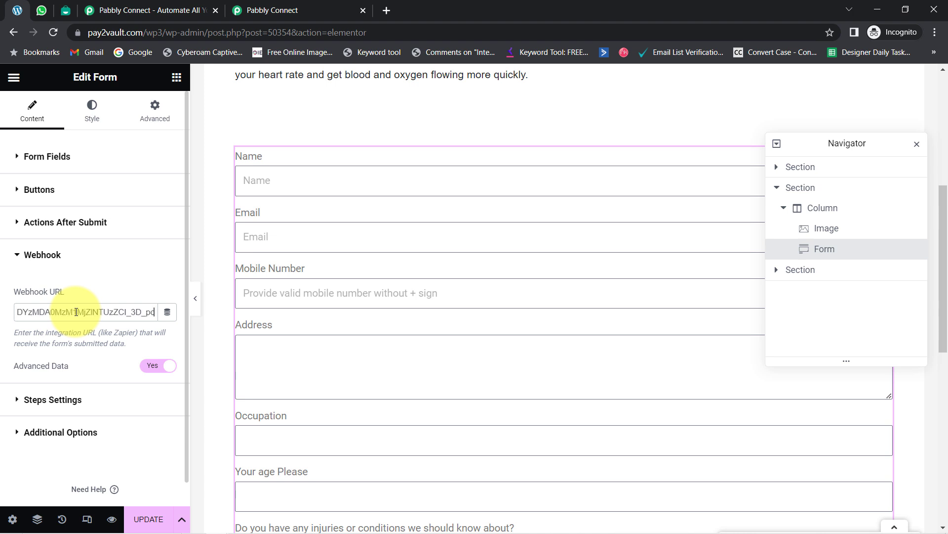
{"action": "left_click", "coordinate": [339, 8]}
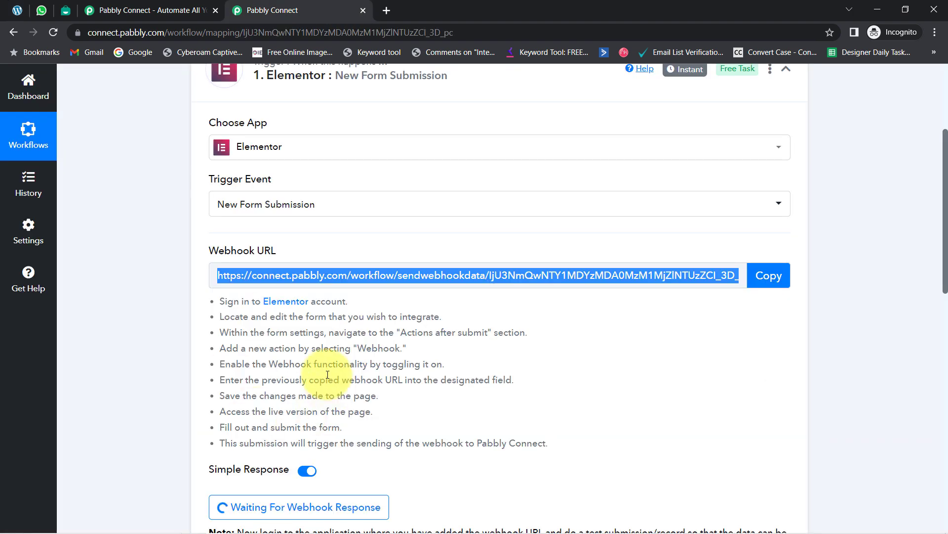
{"action": "left_click", "coordinate": [17, 10]}
Update the edited page and preview the live Registration for Aerobics Classes form.
{"action": "left_click", "coordinate": [146, 519]}
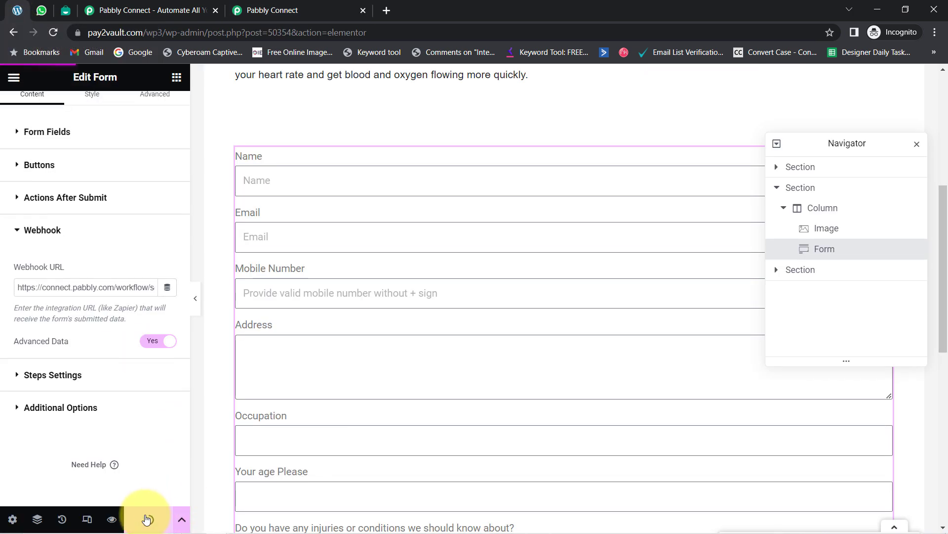
{"action": "left_click", "coordinate": [115, 520]}
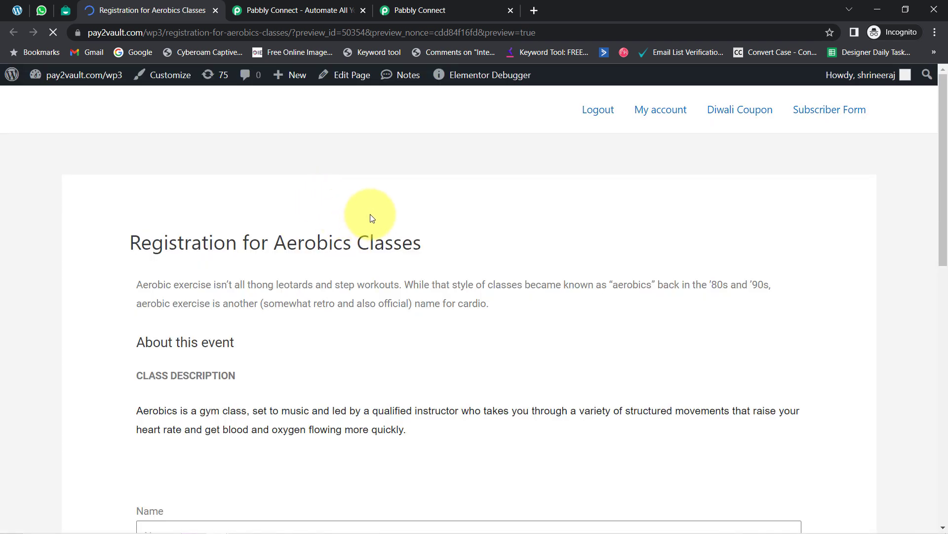
{"action": "left_click_drag", "start_coordinate": [940, 87], "coordinate": [932, 205]}
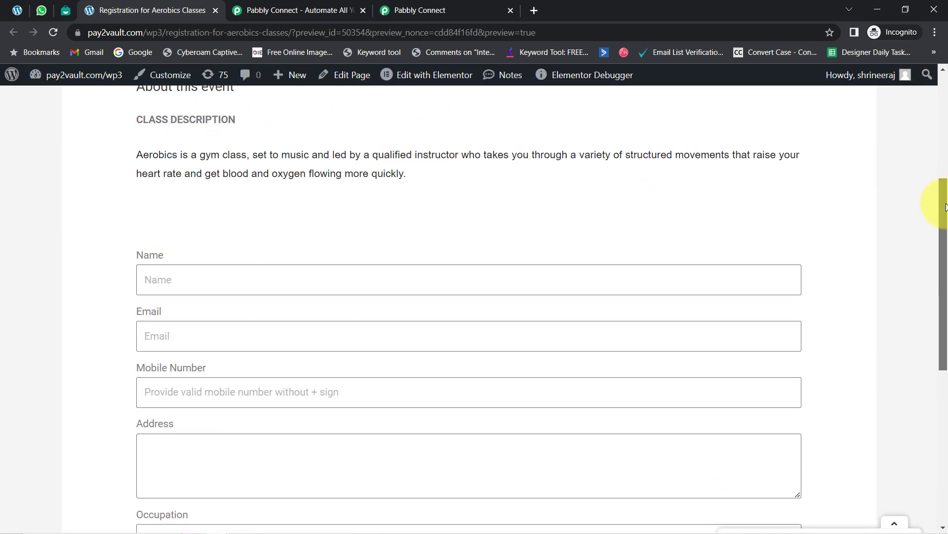
Switch to Pabbly Connect and read the Elementor trigger's note about making a test submission.
{"action": "left_click", "coordinate": [417, 10]}
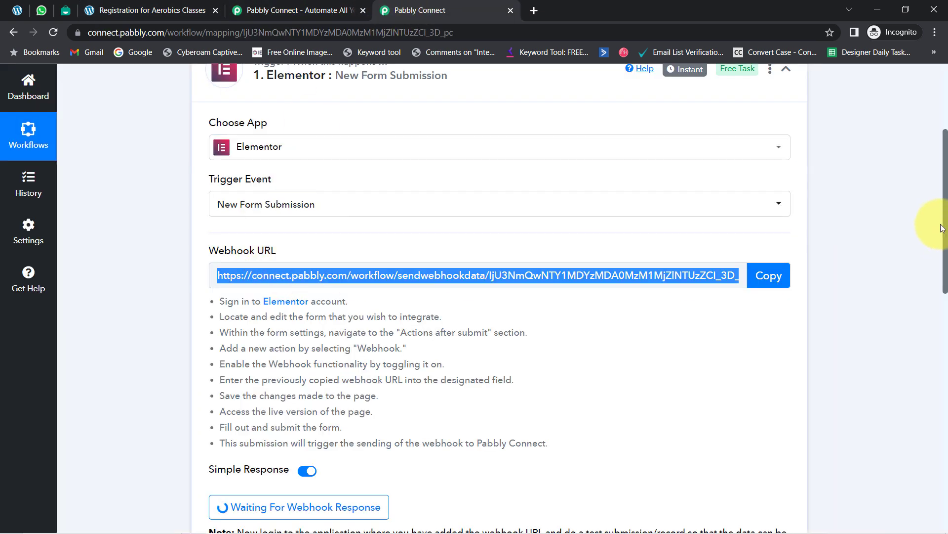
{"action": "left_click_drag", "start_coordinate": [938, 228], "coordinate": [821, 297]}
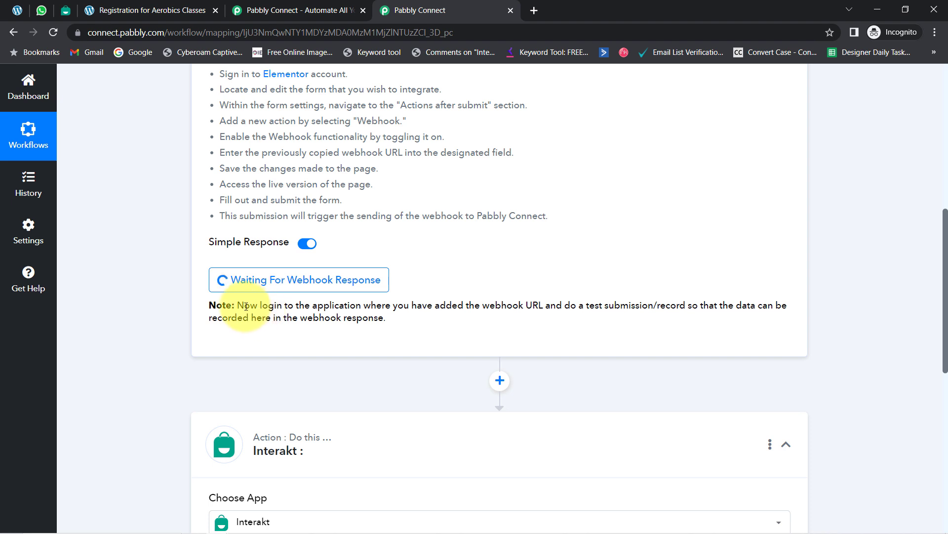
{"action": "left_click_drag", "start_coordinate": [244, 306], "coordinate": [378, 302]}
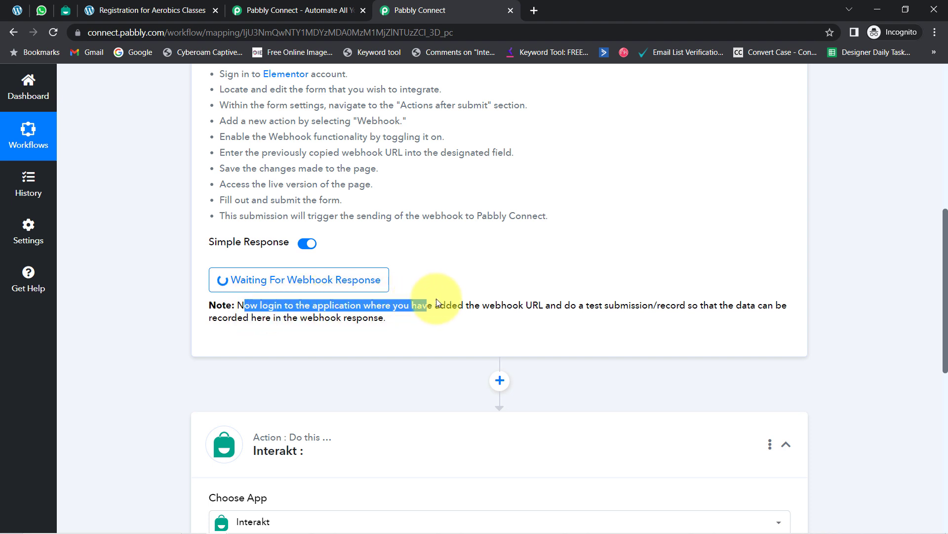
{"action": "left_click_drag", "start_coordinate": [522, 300], "coordinate": [350, 343]}
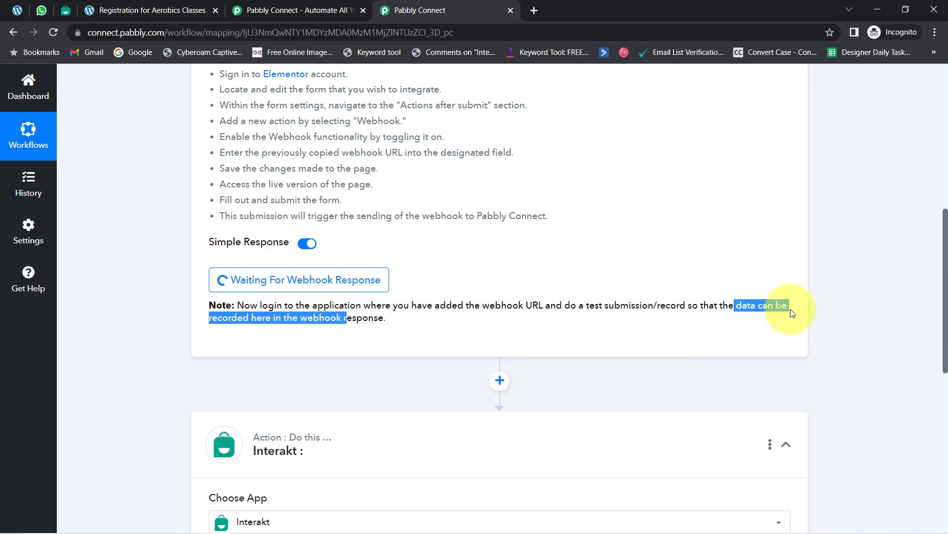
{"action": "left_click", "coordinate": [676, 309]}
{"action": "left_click_drag", "start_coordinate": [599, 306], "coordinate": [691, 308]}
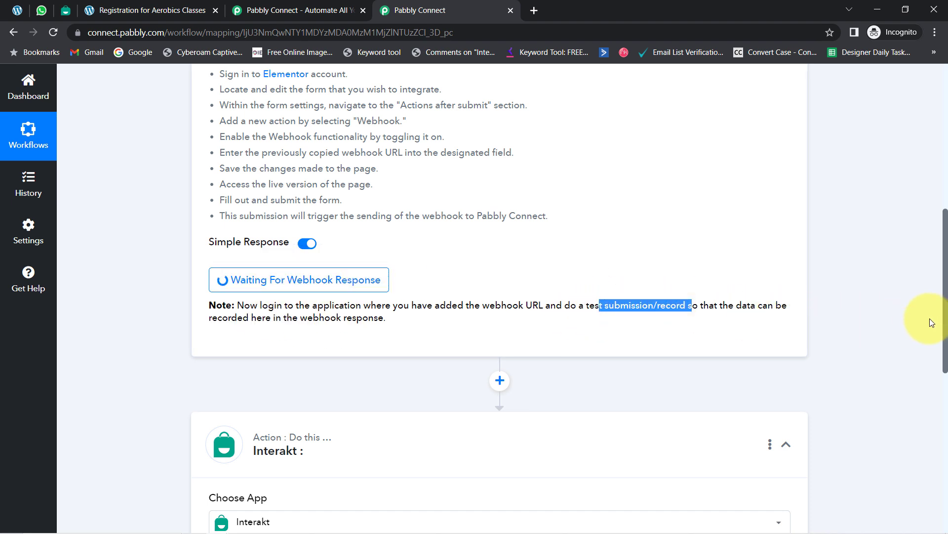
{"action": "left_click_drag", "start_coordinate": [944, 330], "coordinate": [911, 239]}
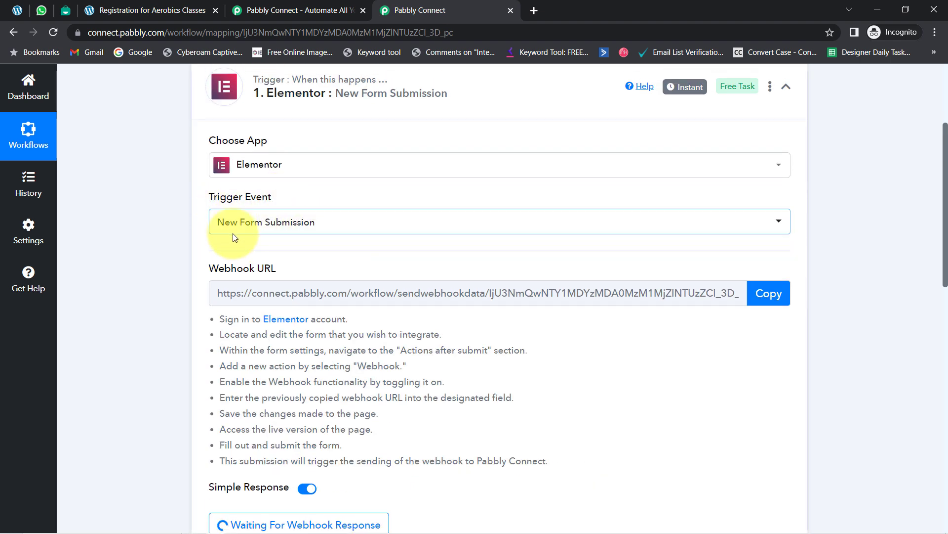
Close the Pabbly Connect home page and return to the previewed registration page.
{"action": "left_click", "coordinate": [96, 4]}
{"action": "left_click", "coordinate": [297, 11]}
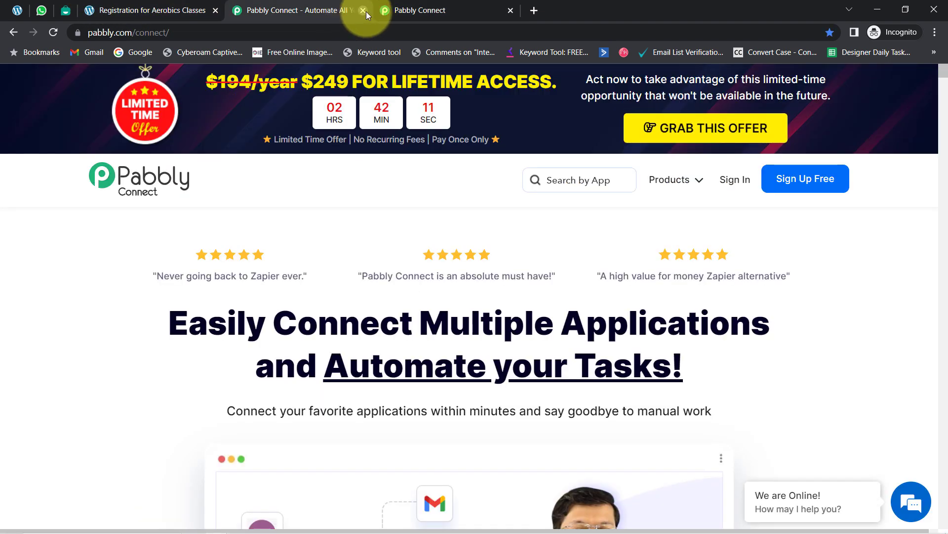
{"action": "left_click", "coordinate": [363, 11]}
{"action": "left_click", "coordinate": [154, 11]}
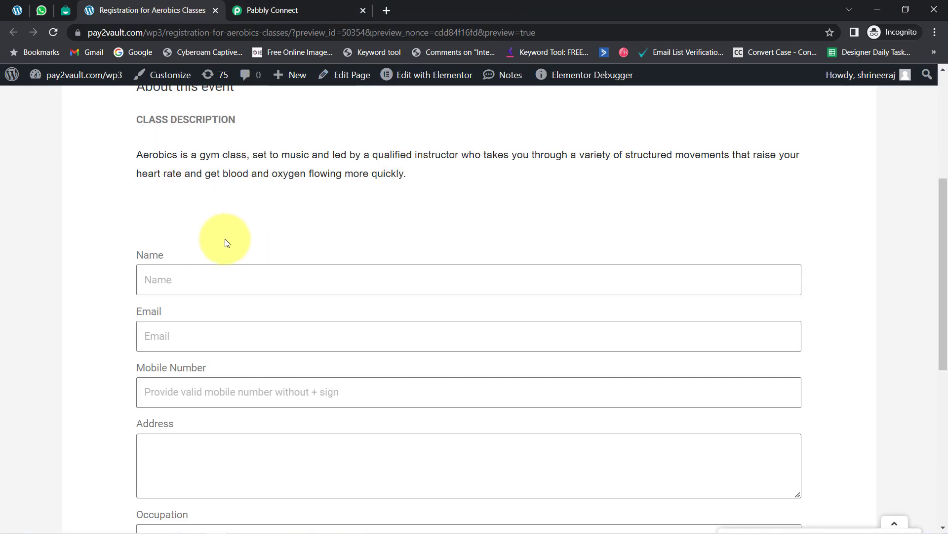
Fill in the registration form with demo contact details and address, occupation Marketer, age 29 and "no" for injuries or conditions.
{"action": "left_click_drag", "start_coordinate": [945, 206], "coordinate": [944, 254]}
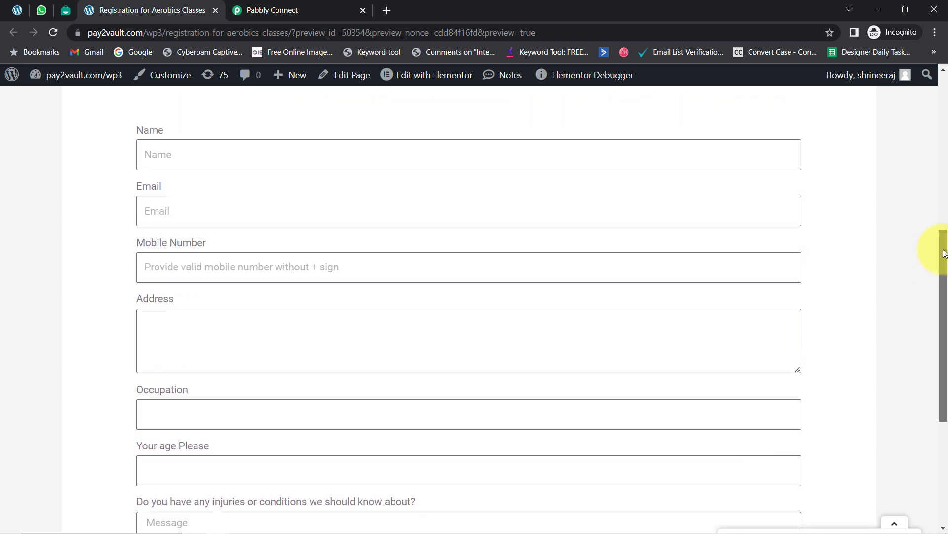
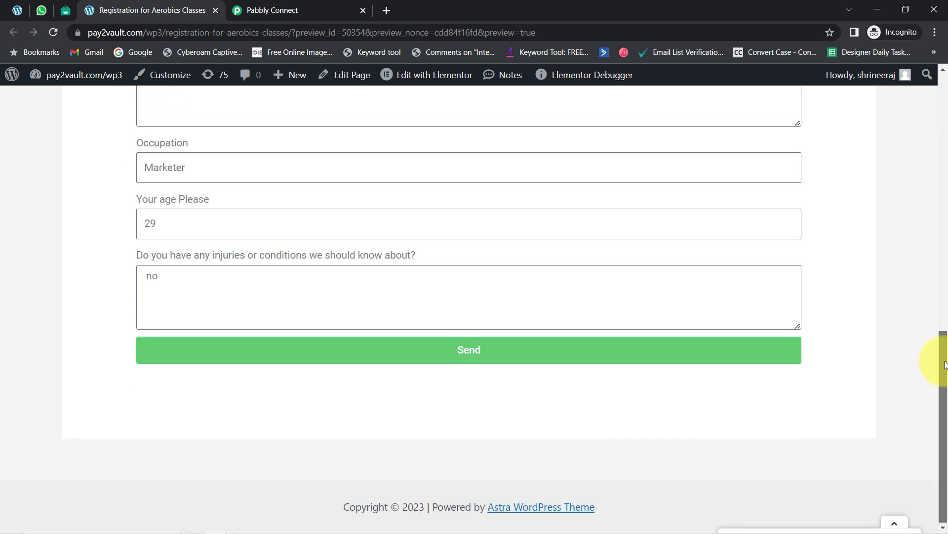
{"action": "left_click_drag", "start_coordinate": [932, 360], "coordinate": [926, 258]}
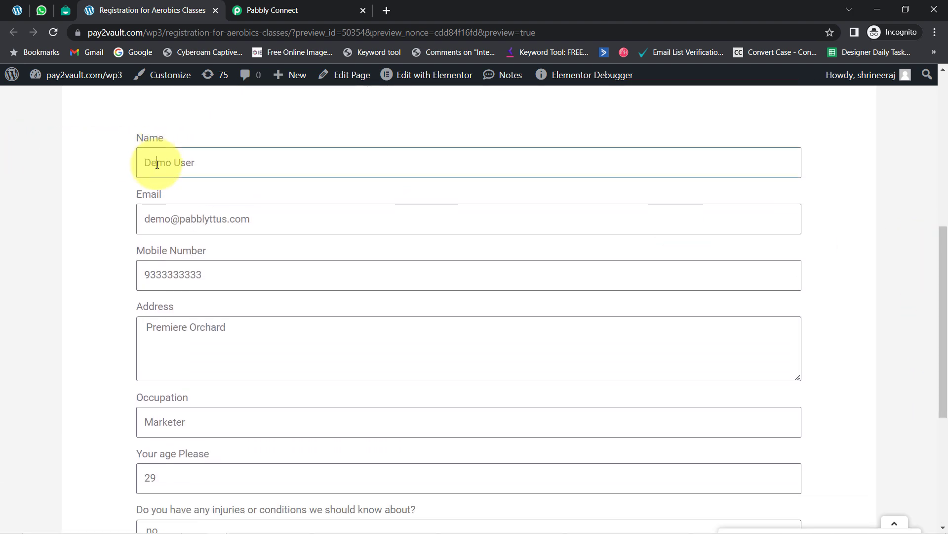
{"action": "left_click_drag", "start_coordinate": [157, 164], "coordinate": [250, 170]}
Correct the misspelled domain in the email field, review the mobile number and submit the registration form.
{"action": "left_click_drag", "start_coordinate": [156, 219], "coordinate": [259, 221]}
{"action": "left_click", "coordinate": [229, 219]}
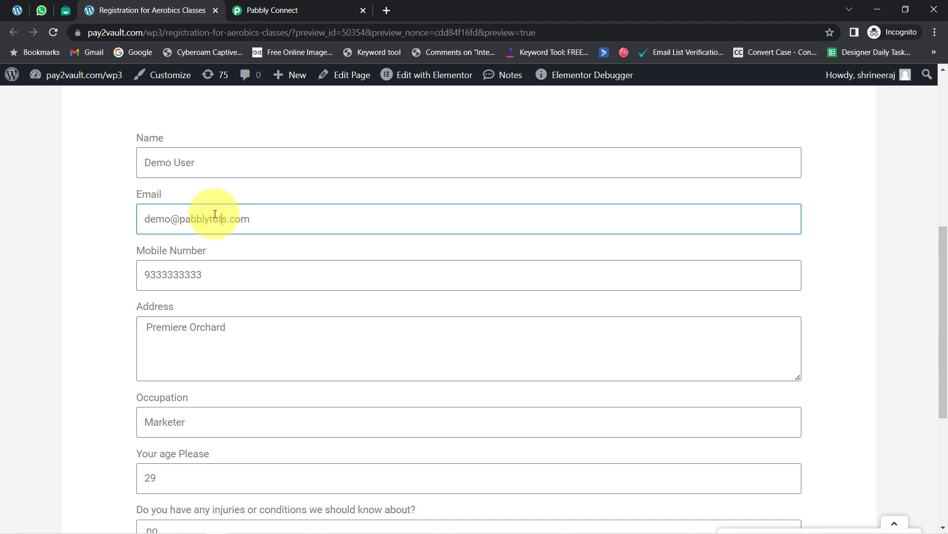
{"action": "left_click_drag", "start_coordinate": [183, 275], "coordinate": [145, 276]}
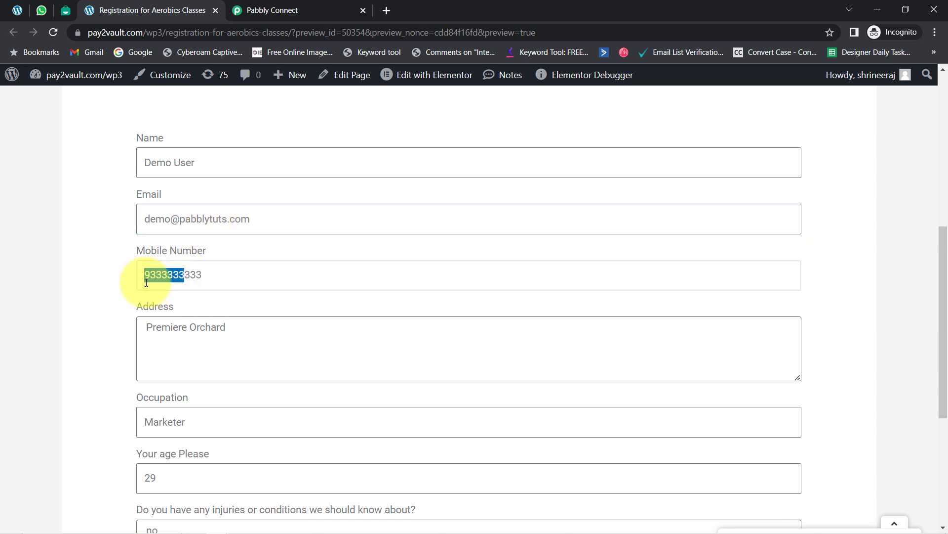
{"action": "left_click_drag", "start_coordinate": [946, 341], "coordinate": [931, 443]}
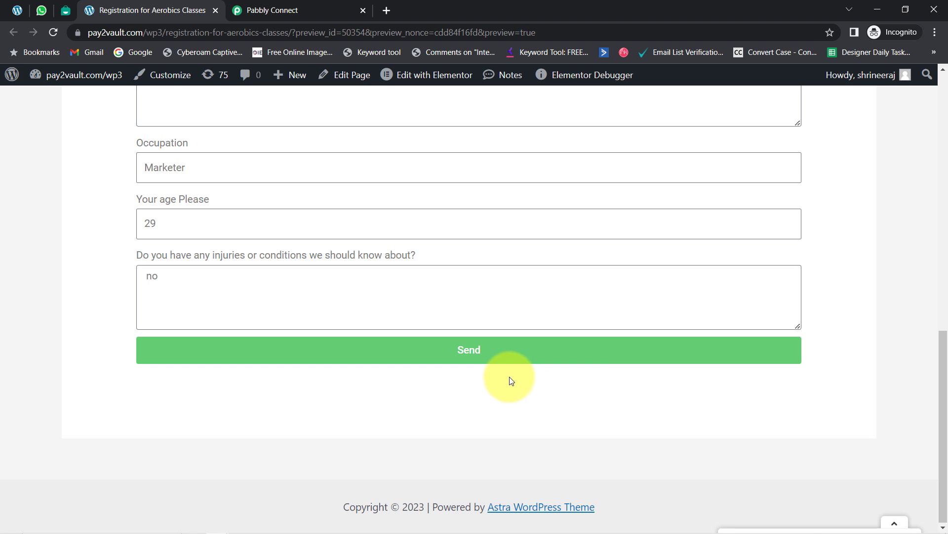
{"action": "left_click", "coordinate": [475, 357]}
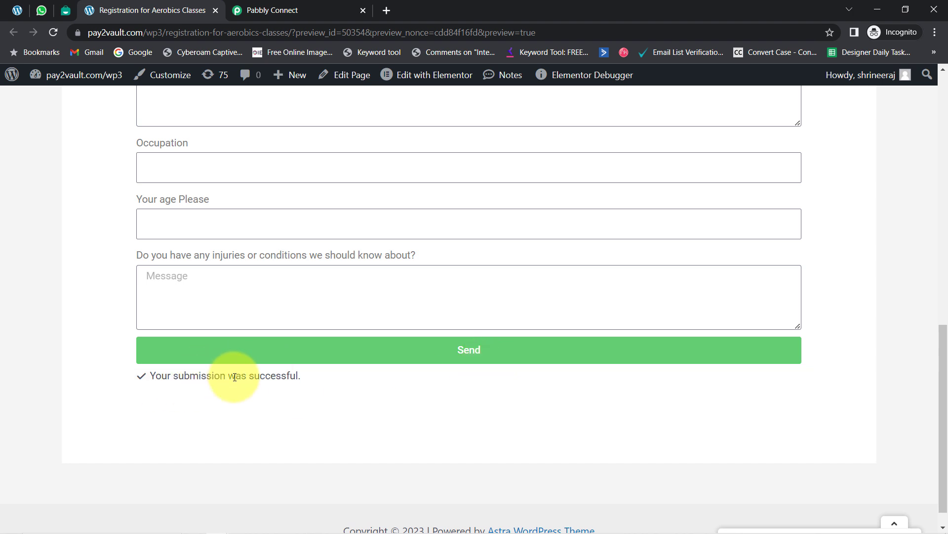
Return to the Pabbly Connect workflow and check the Elementor trigger's received response and its Instant trigger description.
{"action": "left_click", "coordinate": [269, 10]}
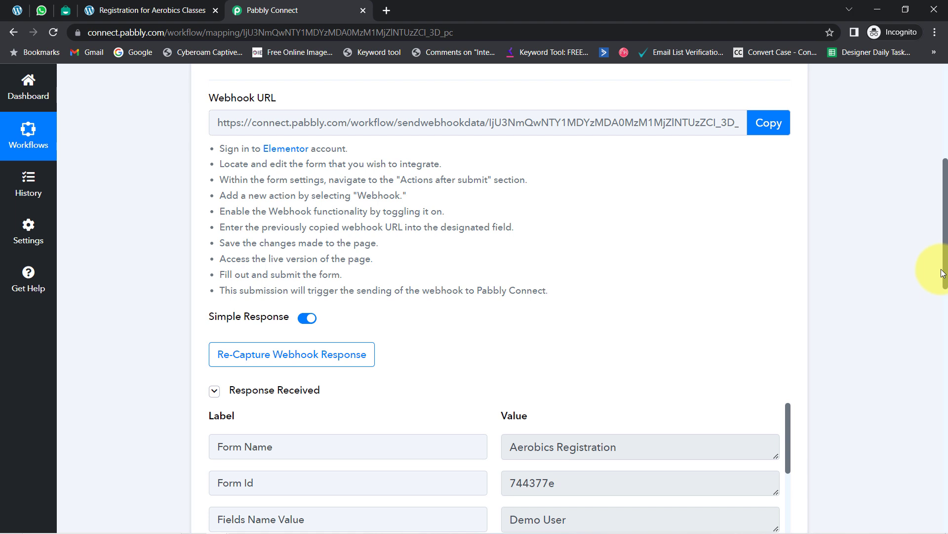
{"action": "left_click_drag", "start_coordinate": [945, 267], "coordinate": [945, 316]}
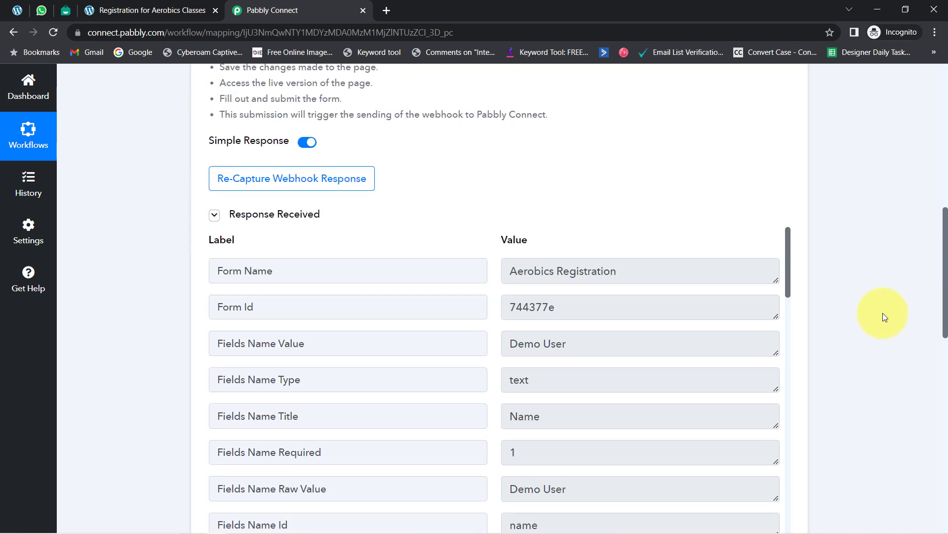
{"action": "mouse_move", "coordinate": [312, 218]}
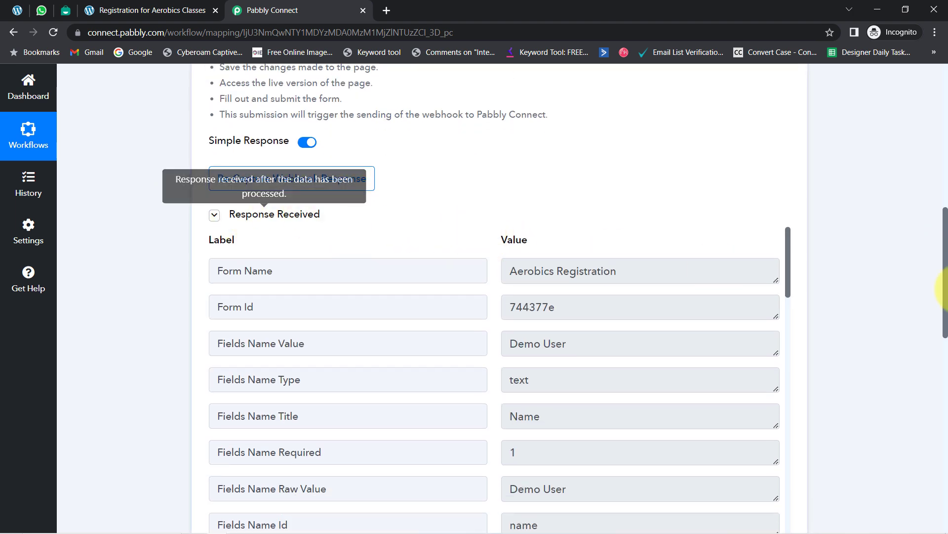
{"action": "left_click_drag", "start_coordinate": [945, 287], "coordinate": [906, 148]}
{"action": "mouse_move", "coordinate": [674, 253]}
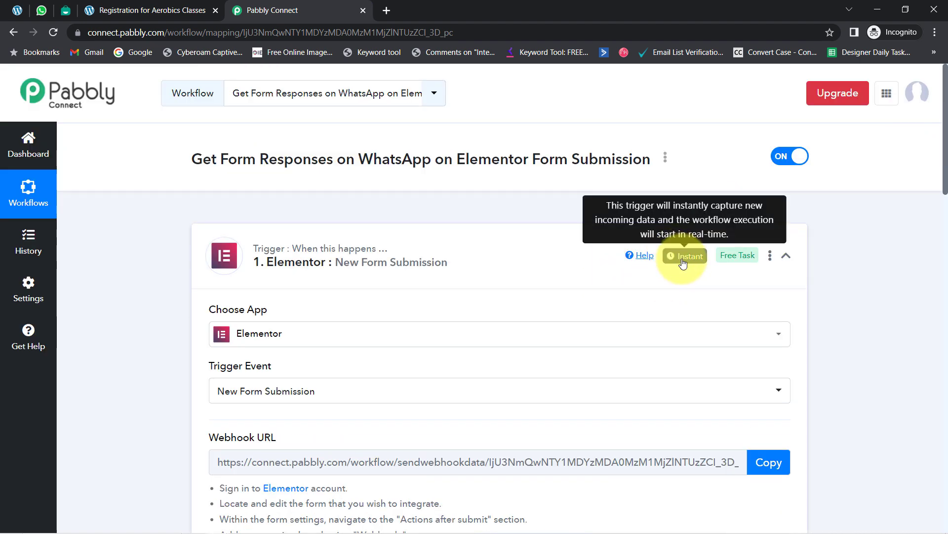
Examine the captured webhook response for the form name, form ID and the submitted name, email and age fields.
{"action": "left_click_drag", "start_coordinate": [941, 183], "coordinate": [932, 330]}
{"action": "left_click_drag", "start_coordinate": [523, 265], "coordinate": [639, 262]}
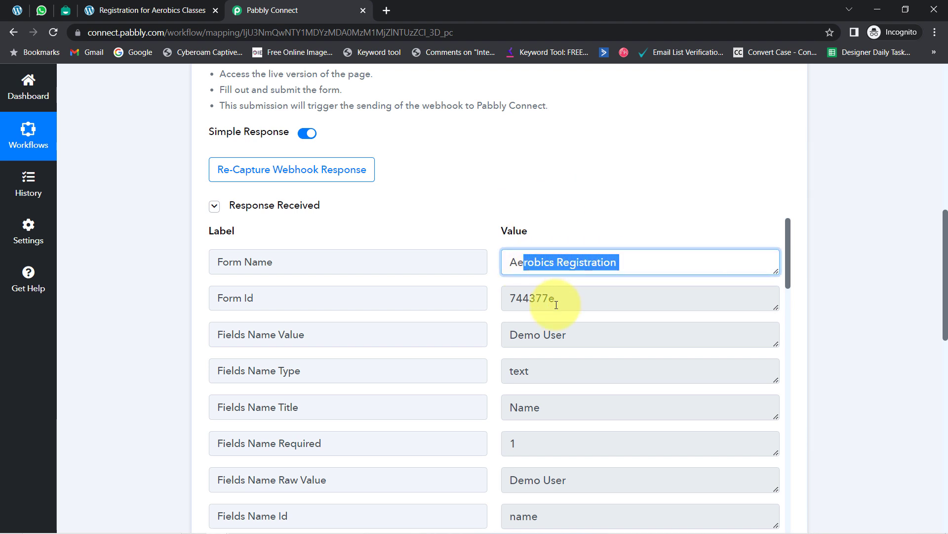
{"action": "left_click_drag", "start_coordinate": [556, 299], "coordinate": [523, 298]}
{"action": "left_click_drag", "start_coordinate": [944, 270], "coordinate": [940, 298]}
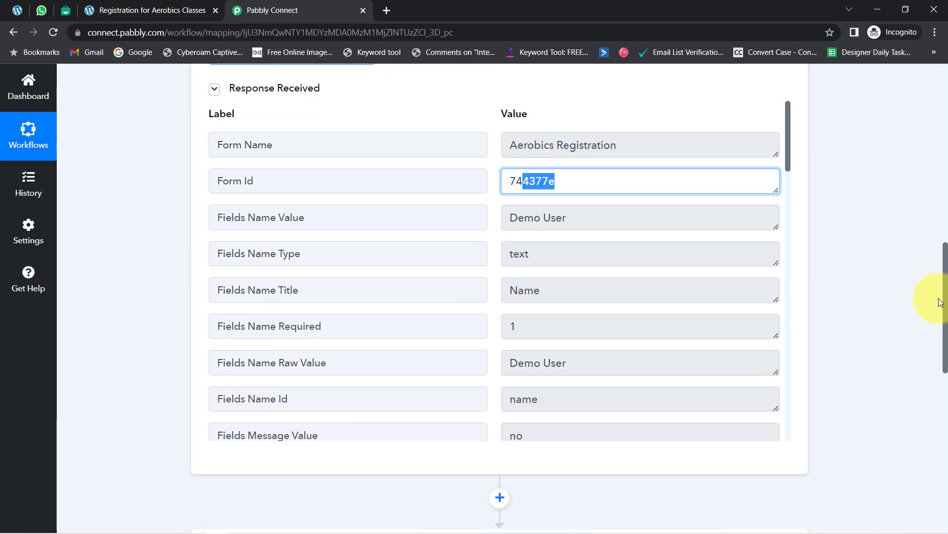
{"action": "left_click_drag", "start_coordinate": [662, 215], "coordinate": [524, 215]}
{"action": "left_click_drag", "start_coordinate": [789, 147], "coordinate": [791, 401]}
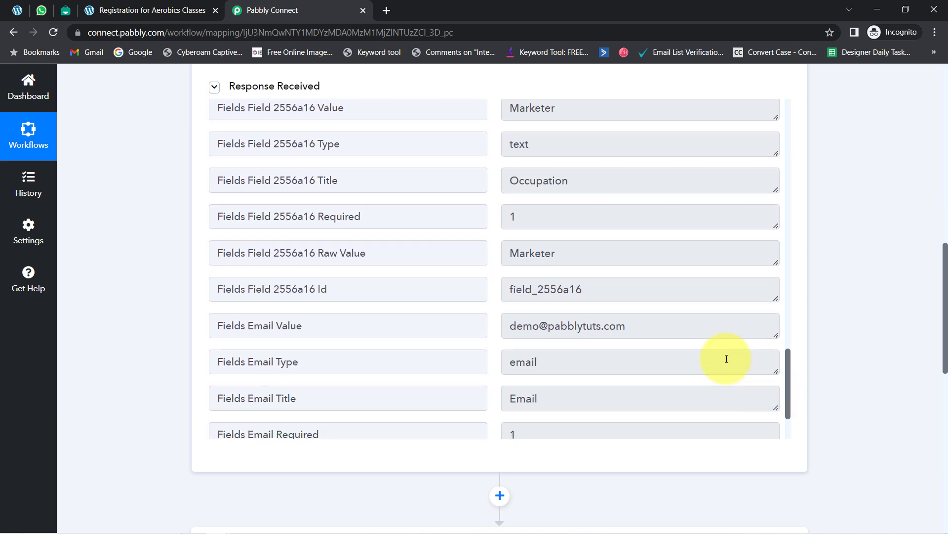
{"action": "left_click_drag", "start_coordinate": [616, 326], "coordinate": [510, 326]}
{"action": "left_click_drag", "start_coordinate": [788, 375], "coordinate": [779, 269]}
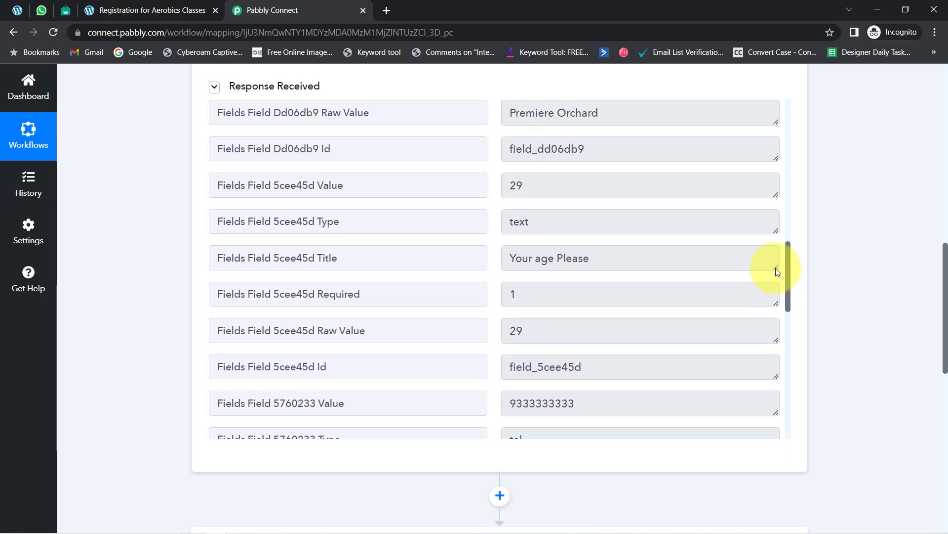
{"action": "left_click_drag", "start_coordinate": [536, 184], "coordinate": [470, 197]}
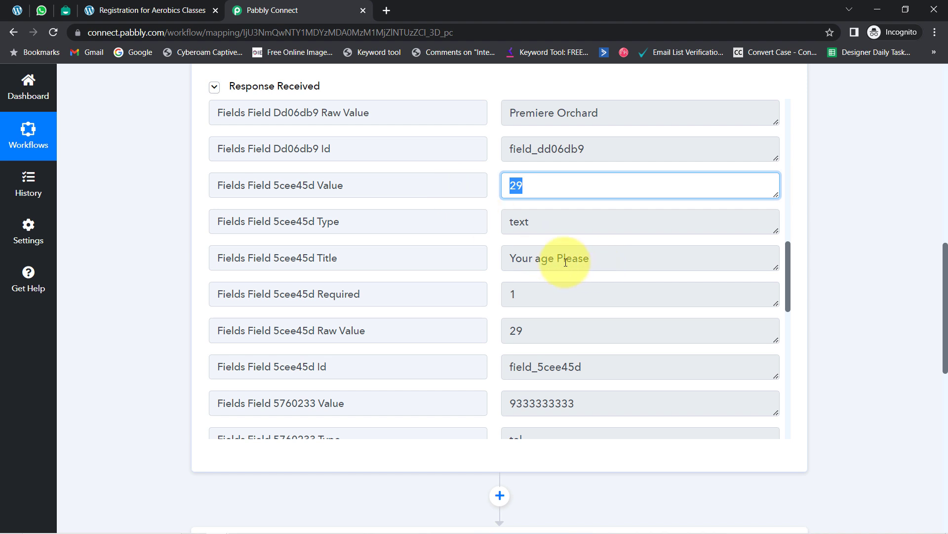
{"action": "left_click_drag", "start_coordinate": [590, 260], "coordinate": [211, 149]}
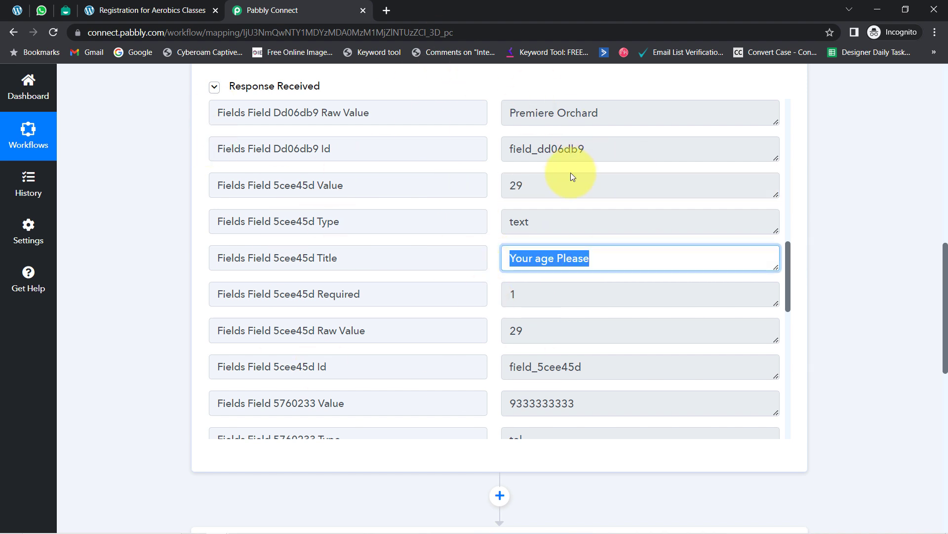
Close the Registration for Aerobics Classes page and check the form fields in the Elementor editor before returning to the workflow.
{"action": "left_click", "coordinate": [12, 10]}
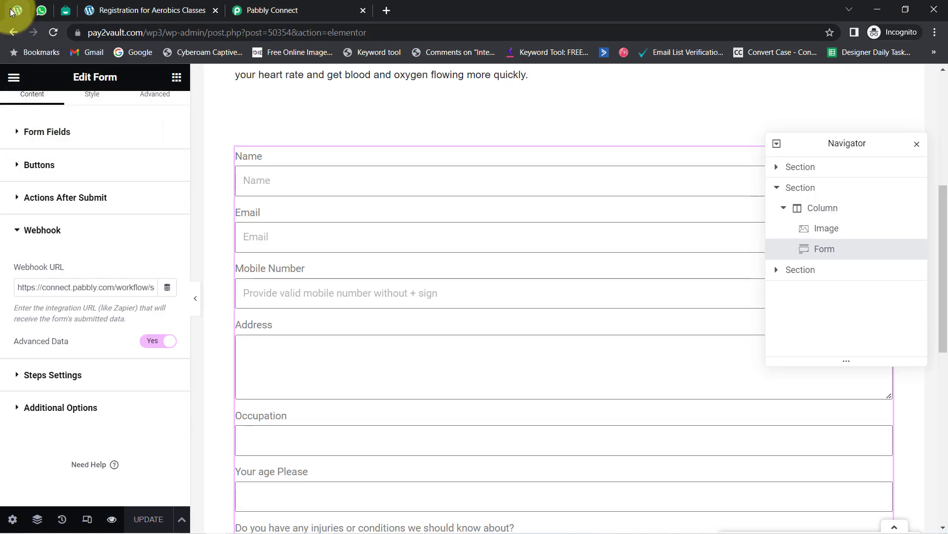
{"action": "left_click", "coordinate": [285, 5]}
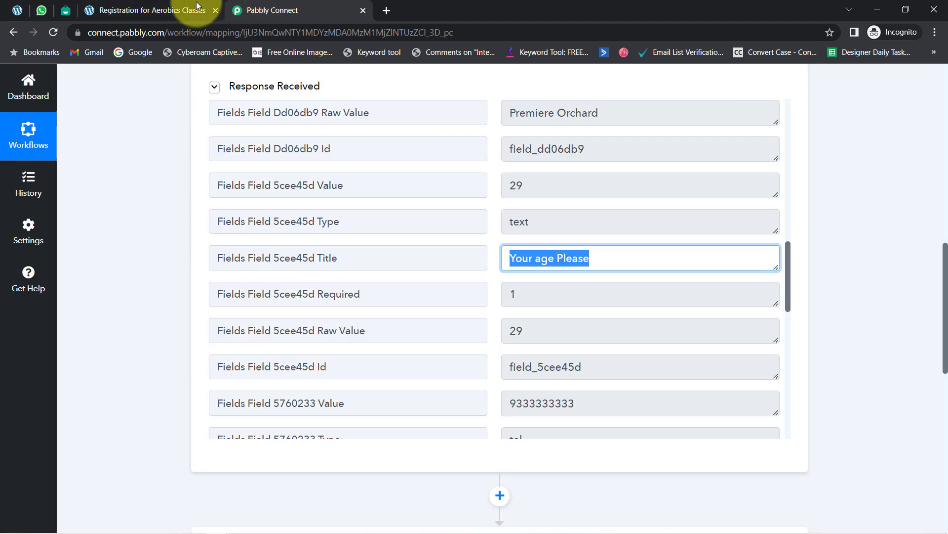
{"action": "left_click", "coordinate": [212, 5]}
{"action": "left_click", "coordinate": [215, 8]}
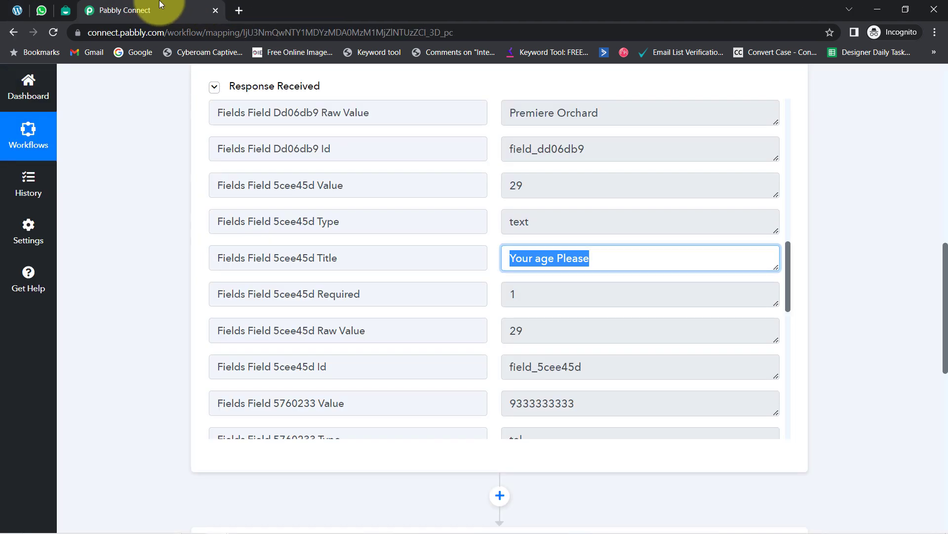
{"action": "left_click", "coordinate": [18, 10]}
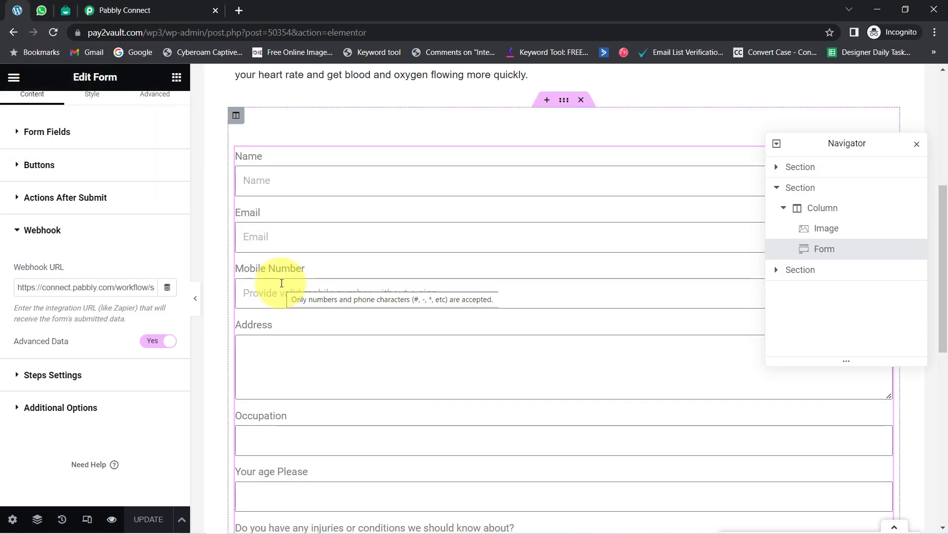
{"action": "left_click", "coordinate": [124, 10]}
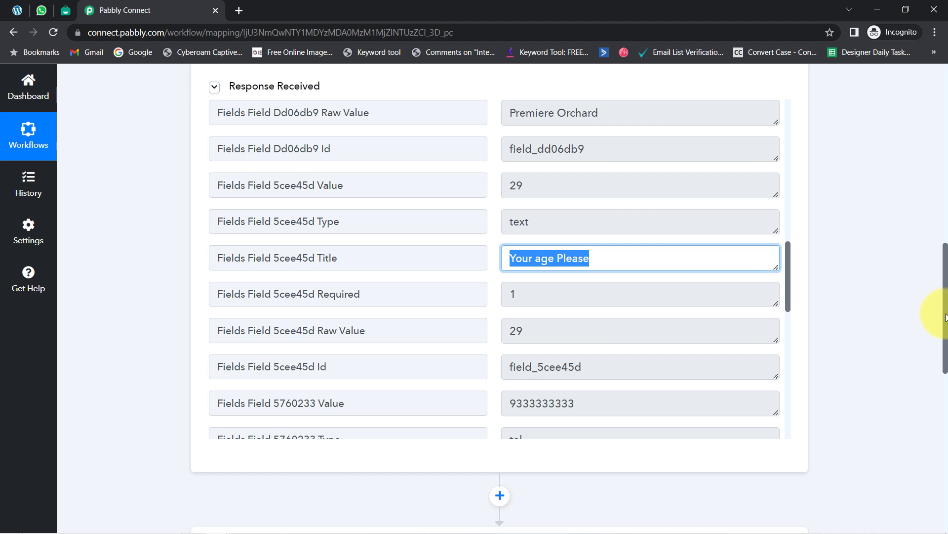
Set the Interakt action's event to Send WhatsApp Template Message.
{"action": "left_click_drag", "start_coordinate": [946, 317], "coordinate": [932, 338]}
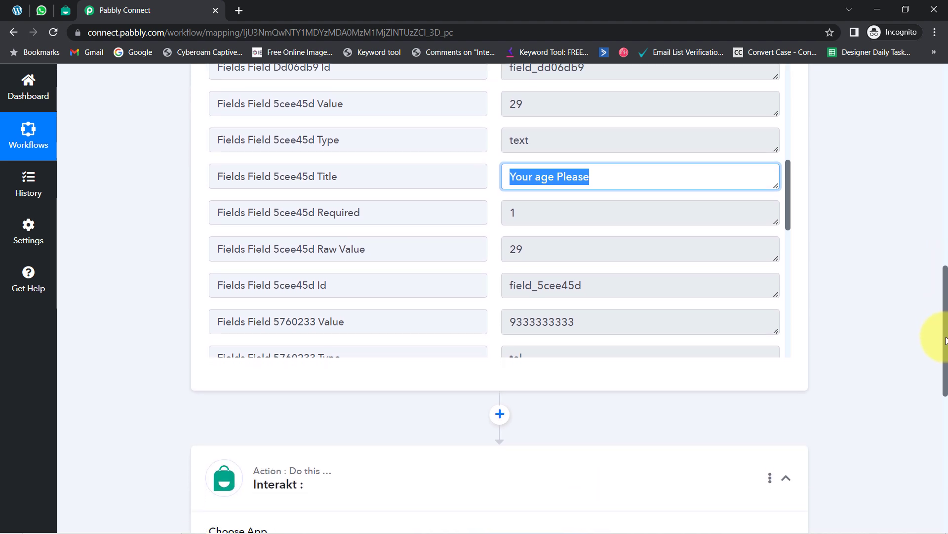
{"action": "left_click_drag", "start_coordinate": [947, 277], "coordinate": [928, 354]}
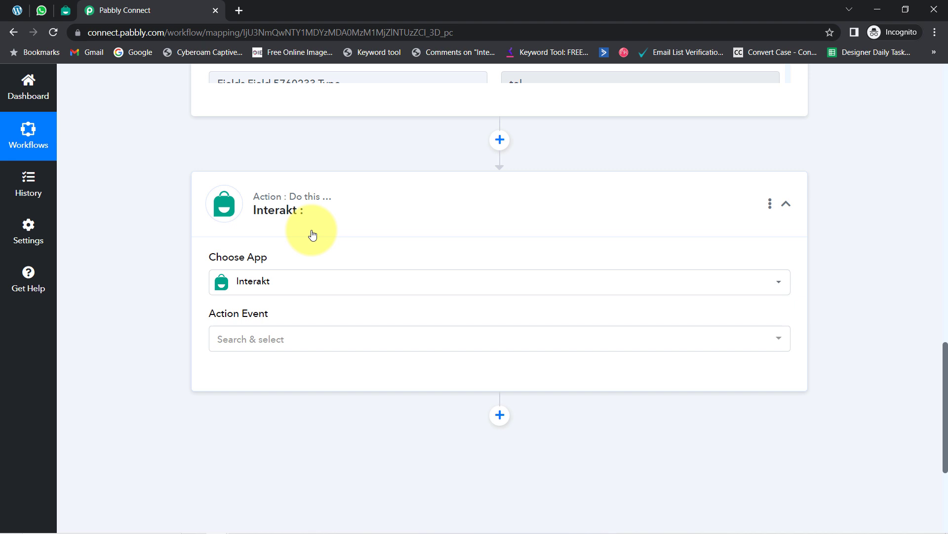
{"action": "left_click", "coordinate": [228, 338]}
{"action": "left_click", "coordinate": [222, 405]}
Start adding a new Interakt connection and copy the secret key from Interakt's developer settings.
{"action": "left_click", "coordinate": [233, 381]}
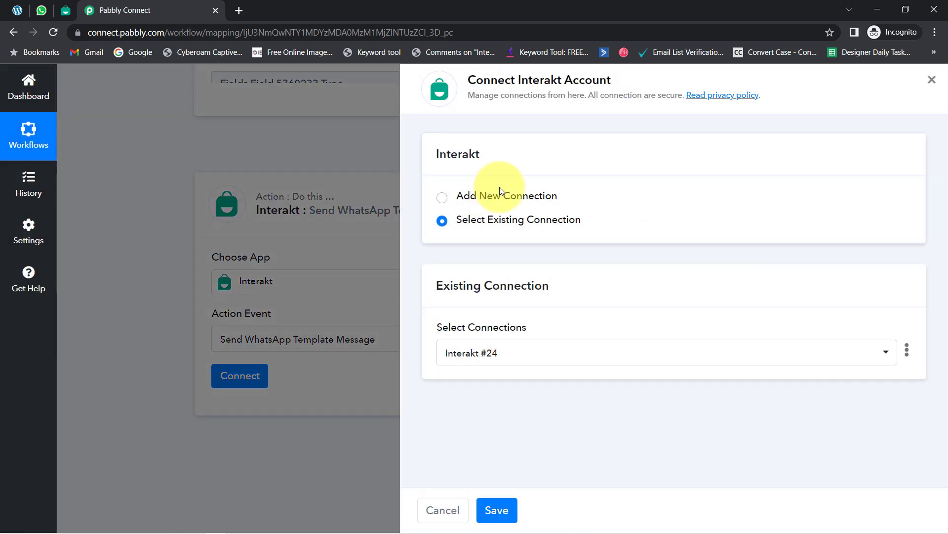
{"action": "left_click", "coordinate": [510, 190]}
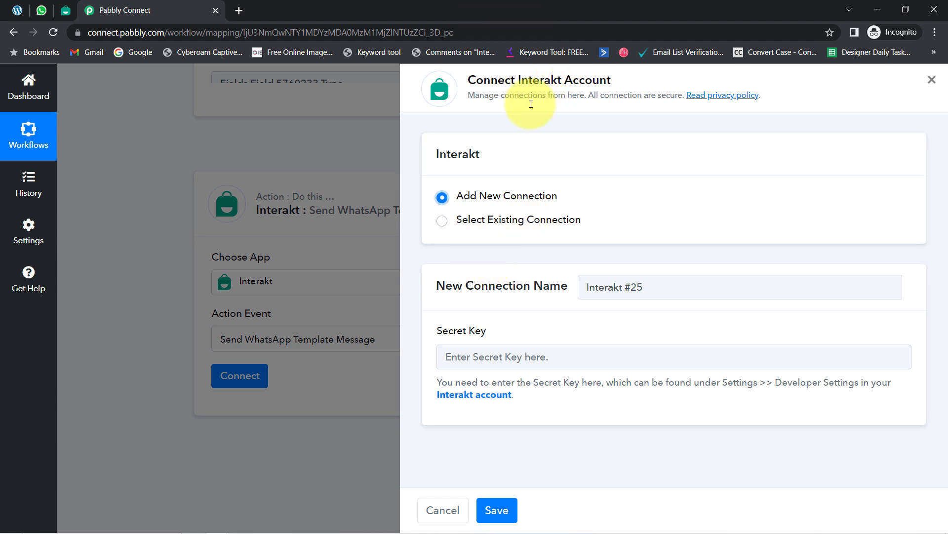
{"action": "left_click_drag", "start_coordinate": [523, 80], "coordinate": [485, 455]}
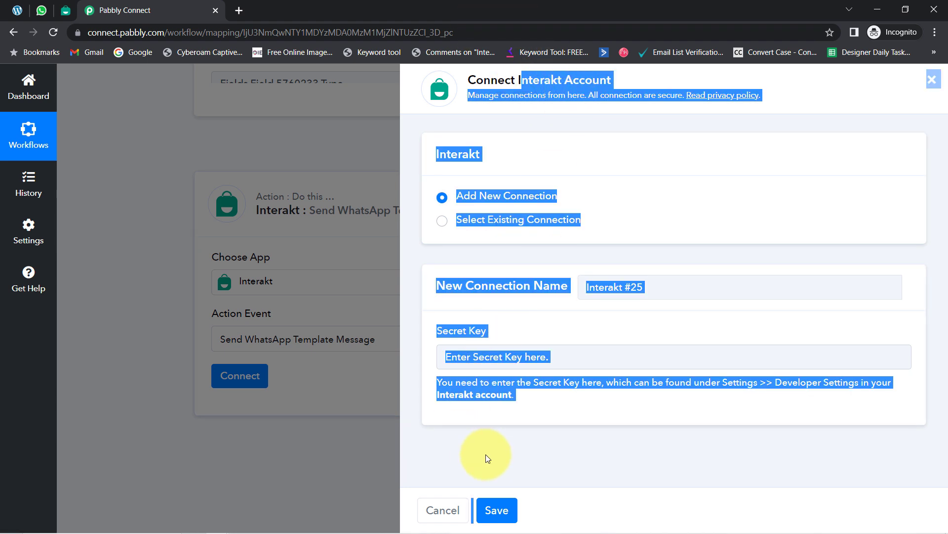
{"action": "left_click", "coordinate": [484, 455]}
{"action": "right_click", "coordinate": [492, 398]}
{"action": "left_click", "coordinate": [499, 400]}
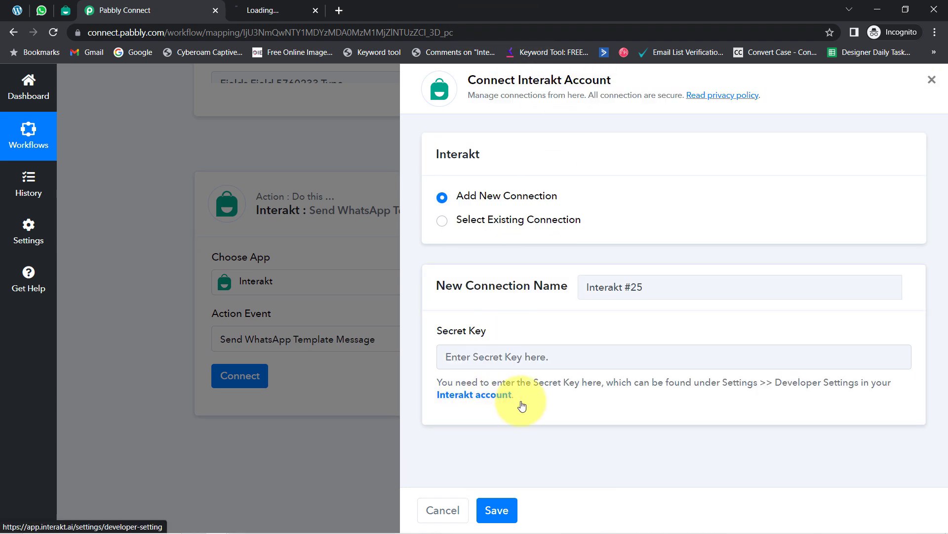
{"action": "left_click", "coordinate": [277, 11]}
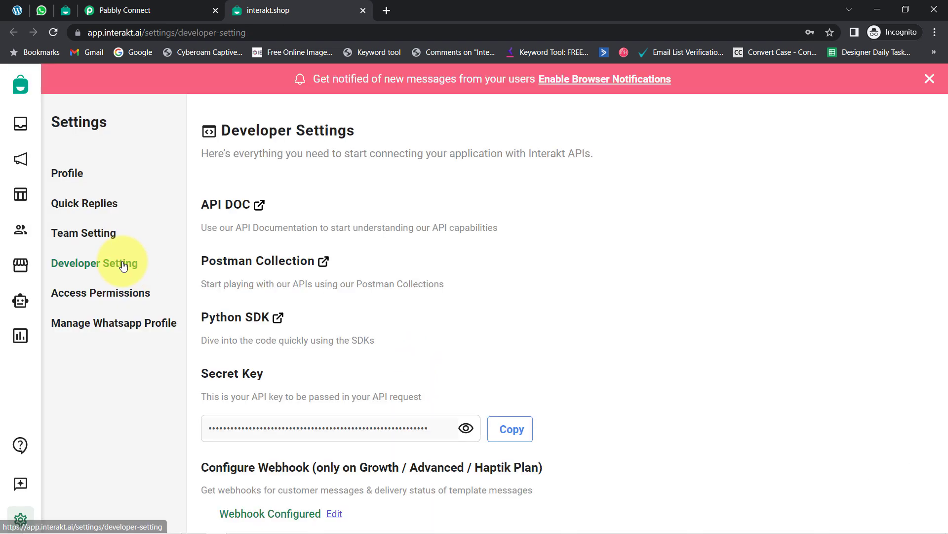
{"action": "left_click", "coordinate": [520, 439]}
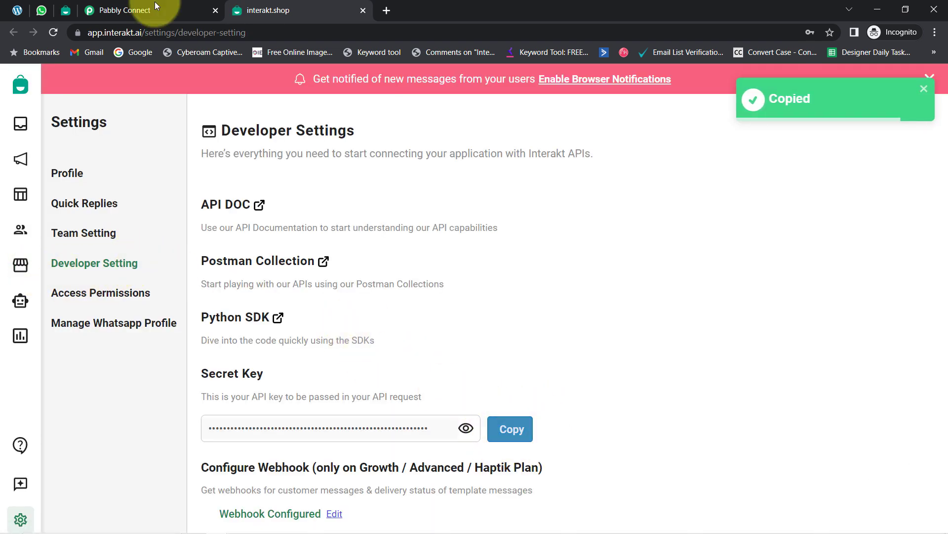
Return to Pabbly Connect, paste the API secret key into the new Interakt connection and save it.
{"action": "left_click", "coordinate": [125, 9]}
{"action": "left_click", "coordinate": [499, 366]}
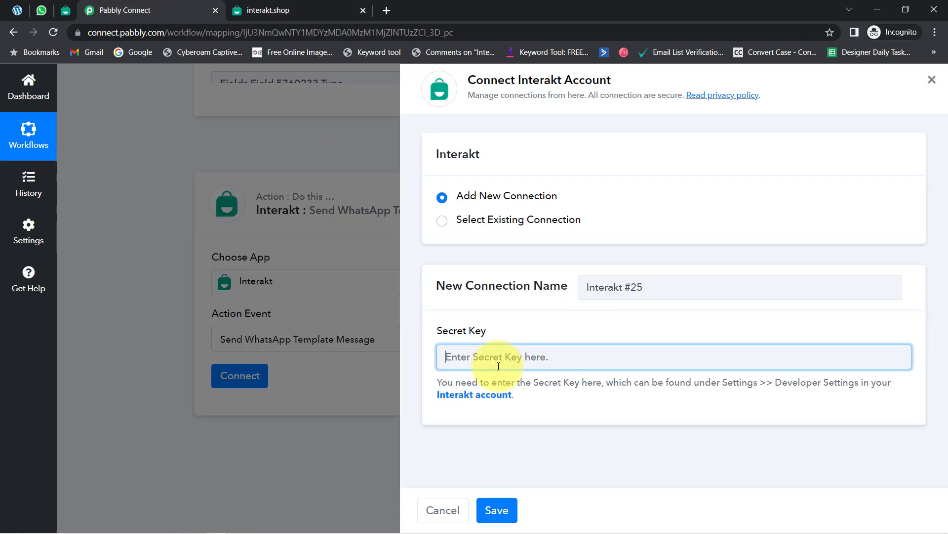
{"action": "key", "text": "ctrl+v"}
{"action": "left_click", "coordinate": [498, 512]}
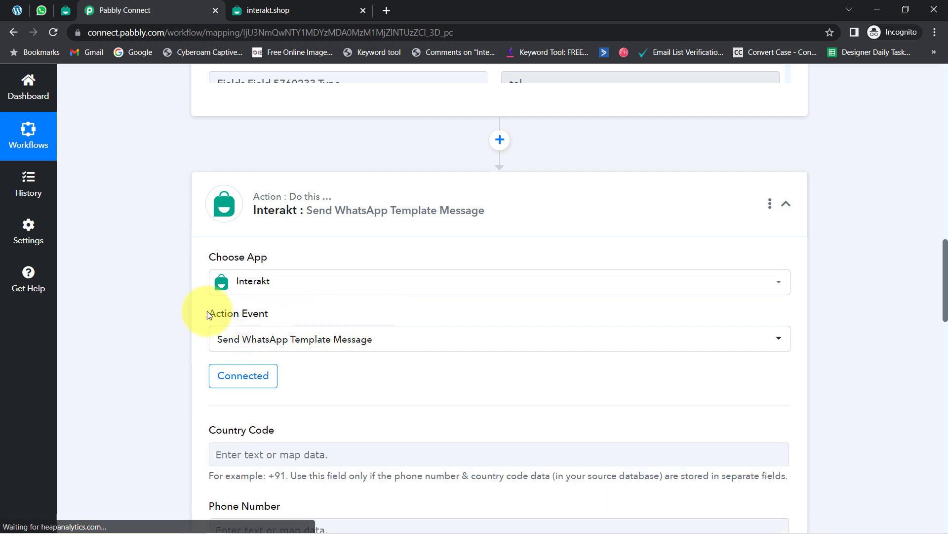
Examine the country code, phone number and full phone number fields and the important note on which of them are mandatory.
{"action": "left_click_drag", "start_coordinate": [946, 272], "coordinate": [947, 311]}
{"action": "scroll", "coordinate": [945, 306], "scroll_direction": "down", "scroll_amount": 1}
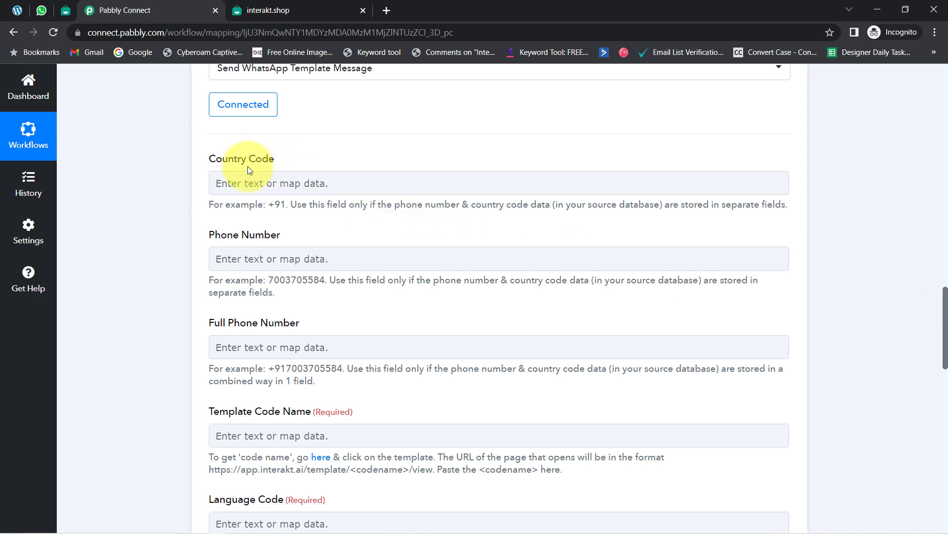
{"action": "left_click_drag", "start_coordinate": [210, 323], "coordinate": [301, 320]}
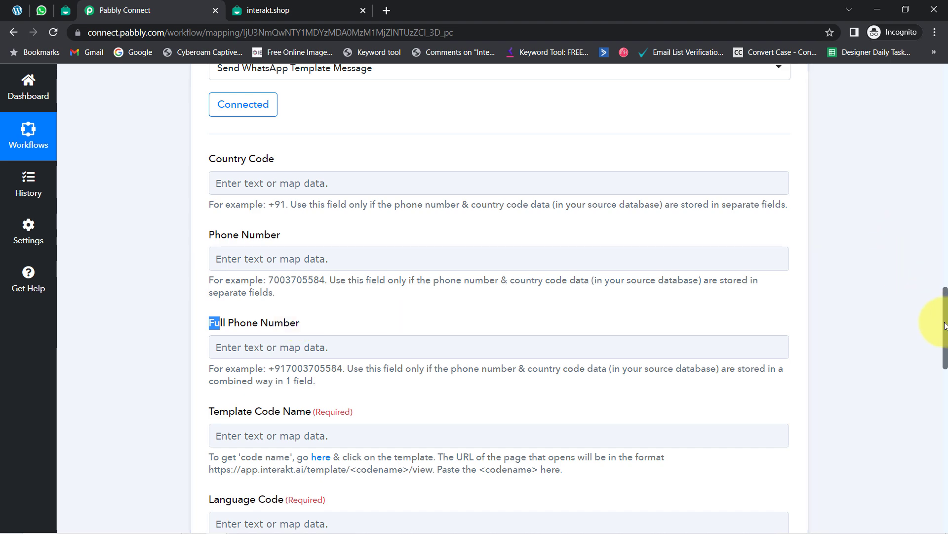
{"action": "left_click_drag", "start_coordinate": [945, 331], "coordinate": [928, 450]}
{"action": "left_click_drag", "start_coordinate": [321, 326], "coordinate": [446, 328]}
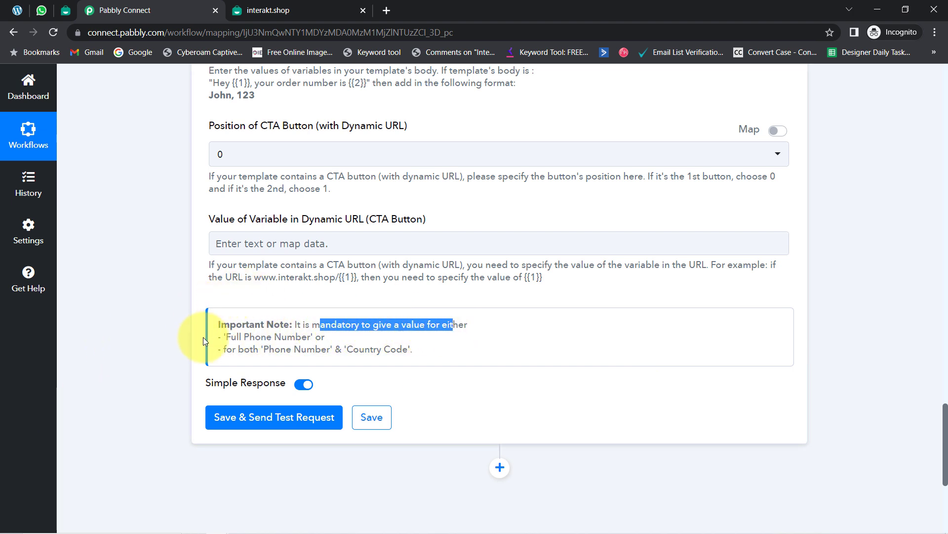
{"action": "left_click_drag", "start_coordinate": [226, 336], "coordinate": [463, 360]}
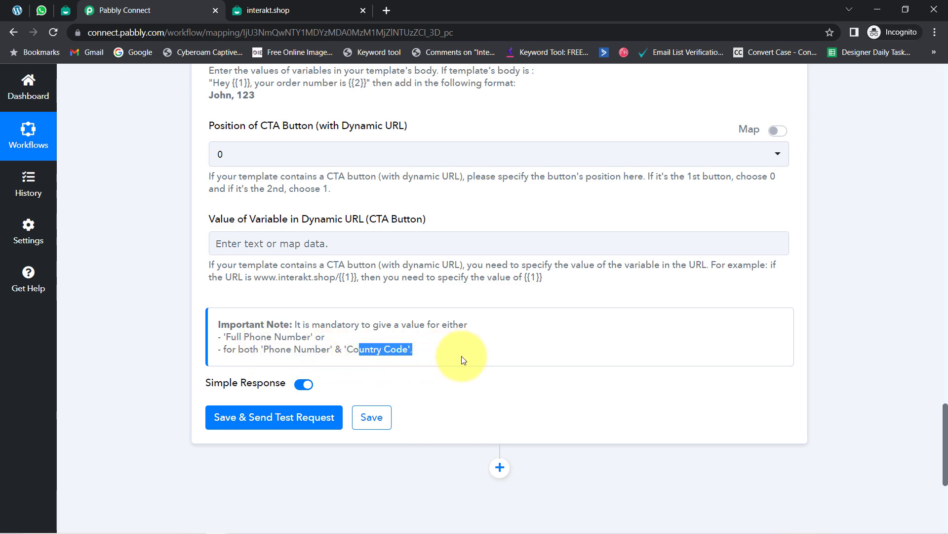
{"action": "left_click_drag", "start_coordinate": [945, 444], "coordinate": [933, 346]}
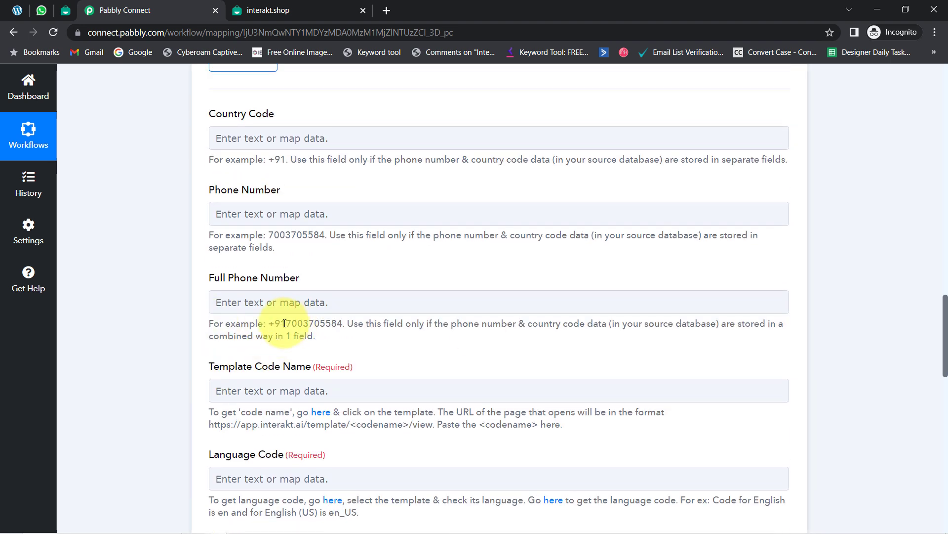
{"action": "left_click_drag", "start_coordinate": [283, 323], "coordinate": [270, 323]}
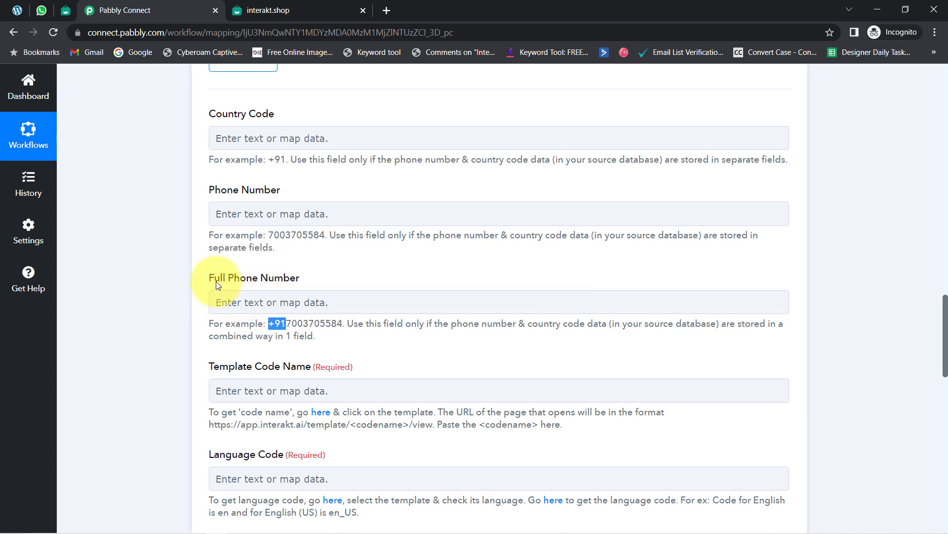
{"action": "left_click_drag", "start_coordinate": [224, 280], "coordinate": [298, 280]}
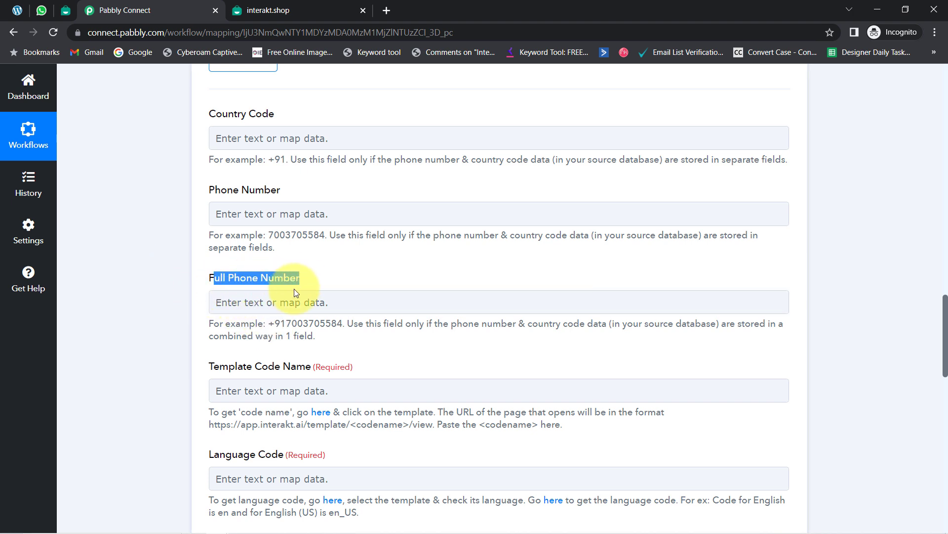
{"action": "left_click_drag", "start_coordinate": [267, 232], "coordinate": [318, 236]}
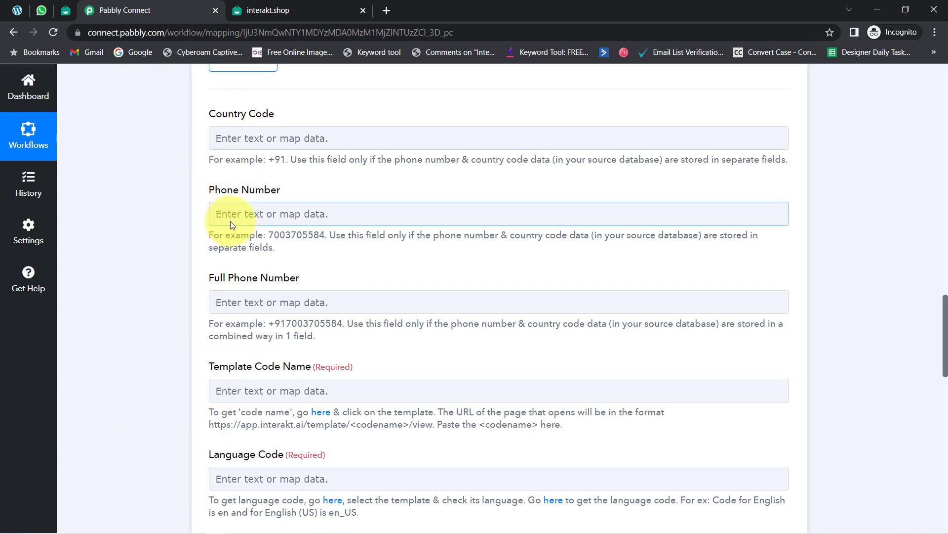
Enter the recipient's phone number with the +91 country code as the Full Phone Number.
{"action": "left_click", "coordinate": [225, 307]}
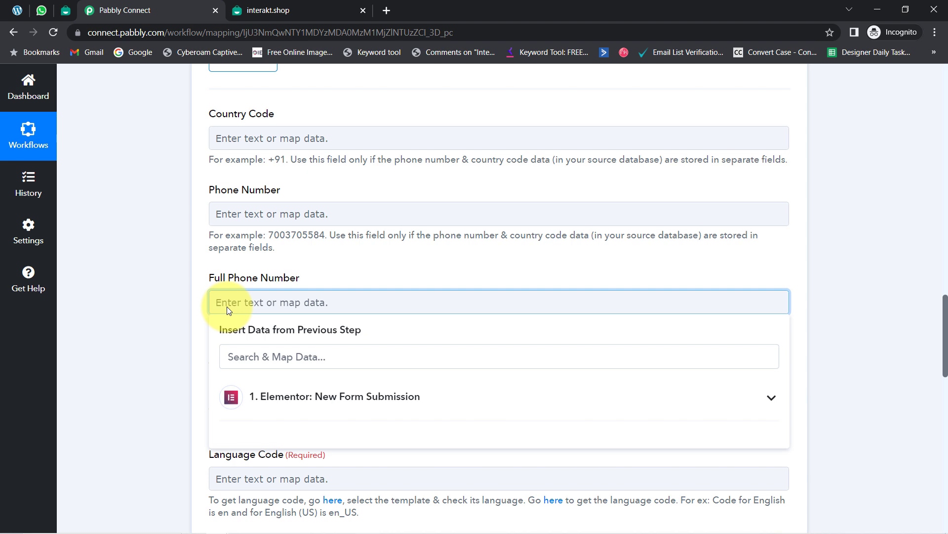
{"action": "type", "text": "+91"}
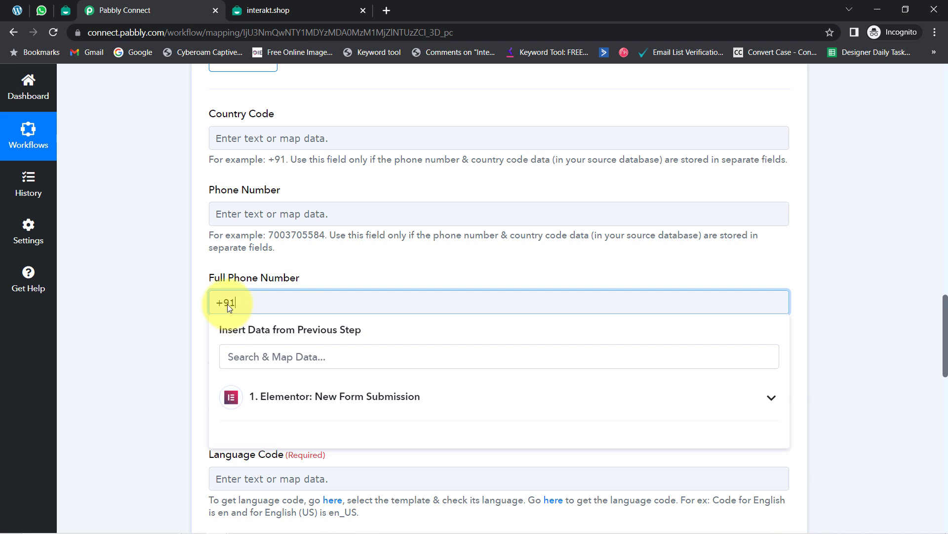
{"action": "left_click", "coordinate": [142, 325]}
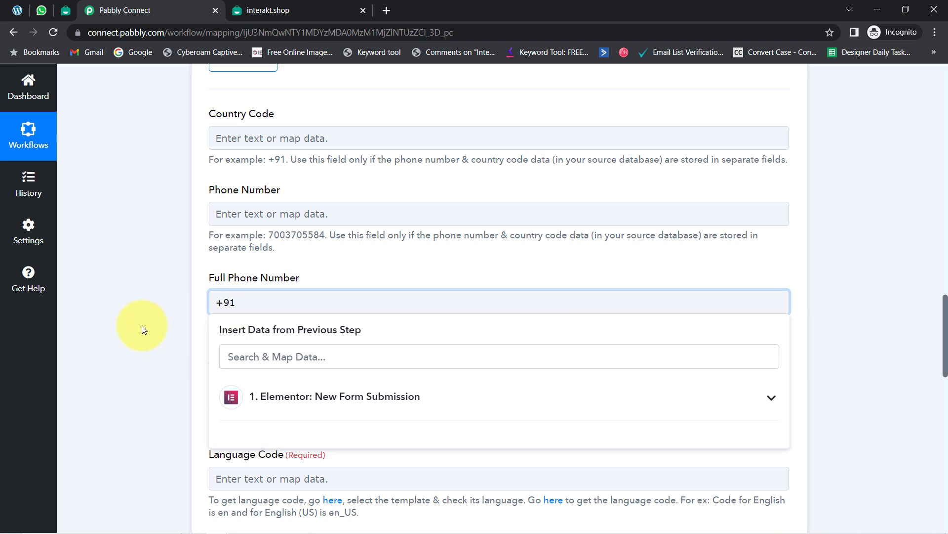
{"action": "left_click_drag", "start_coordinate": [281, 324], "coordinate": [342, 325]}
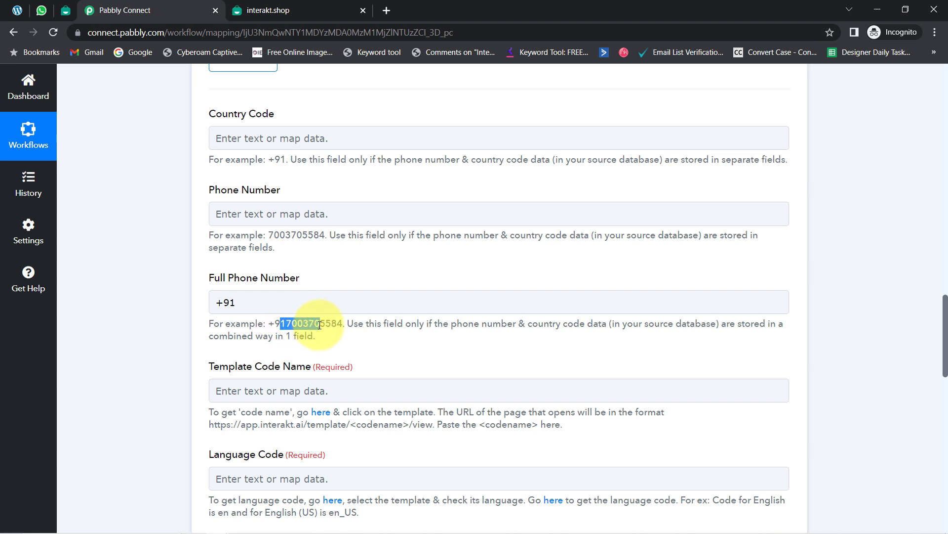
{"action": "left_click", "coordinate": [269, 303]}
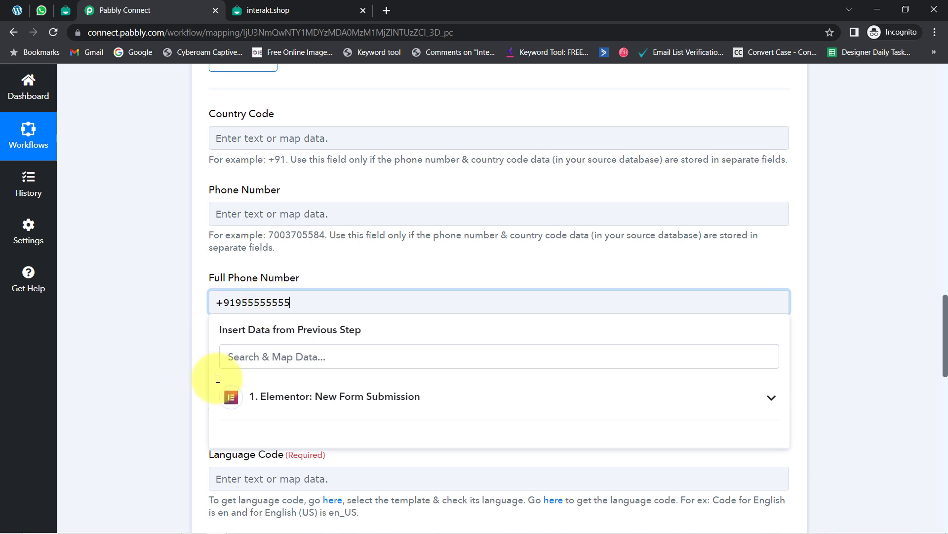
{"action": "left_click", "coordinate": [120, 324]}
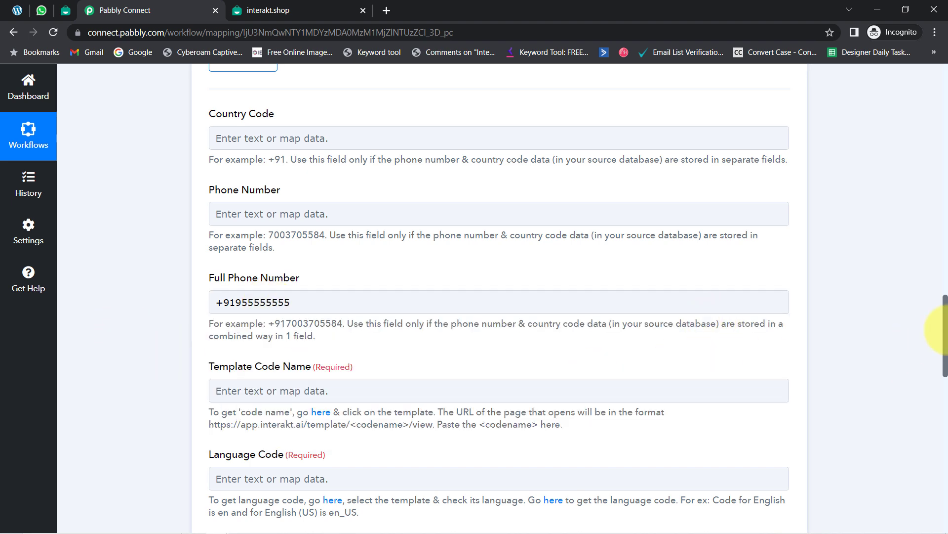
Review the template code requirements, then switch to Interakt's WhatsApp Templates page and list the active templates.
{"action": "left_click_drag", "start_coordinate": [945, 314], "coordinate": [944, 361]}
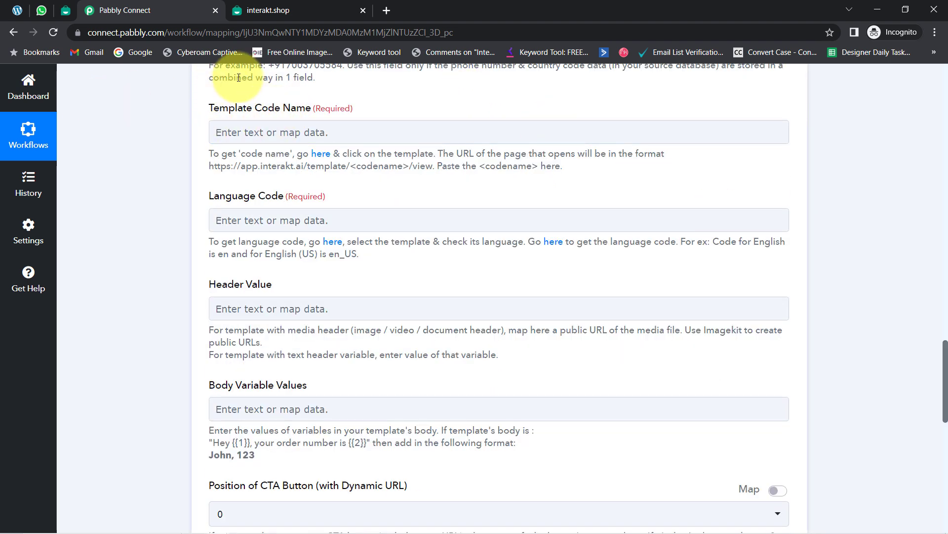
{"action": "left_click", "coordinate": [64, 16]}
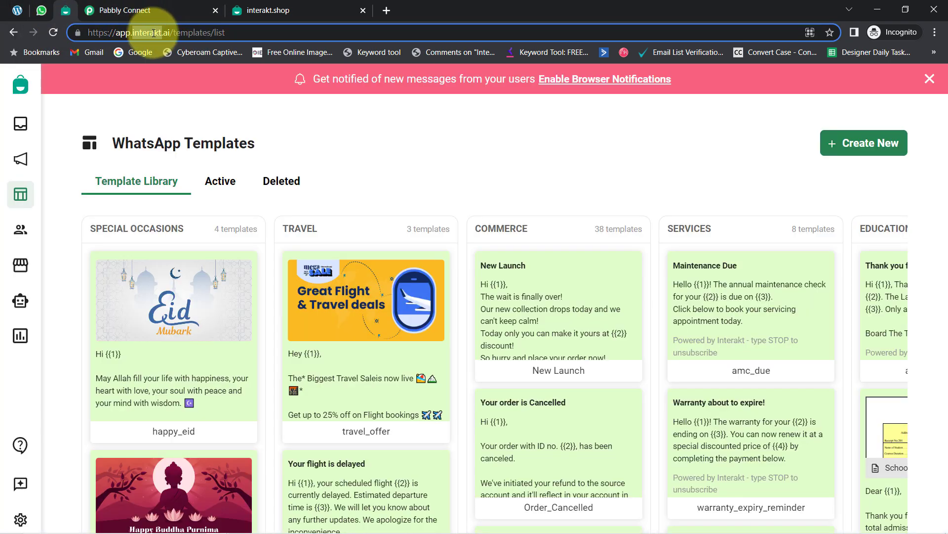
{"action": "double_click", "coordinate": [130, 32]}
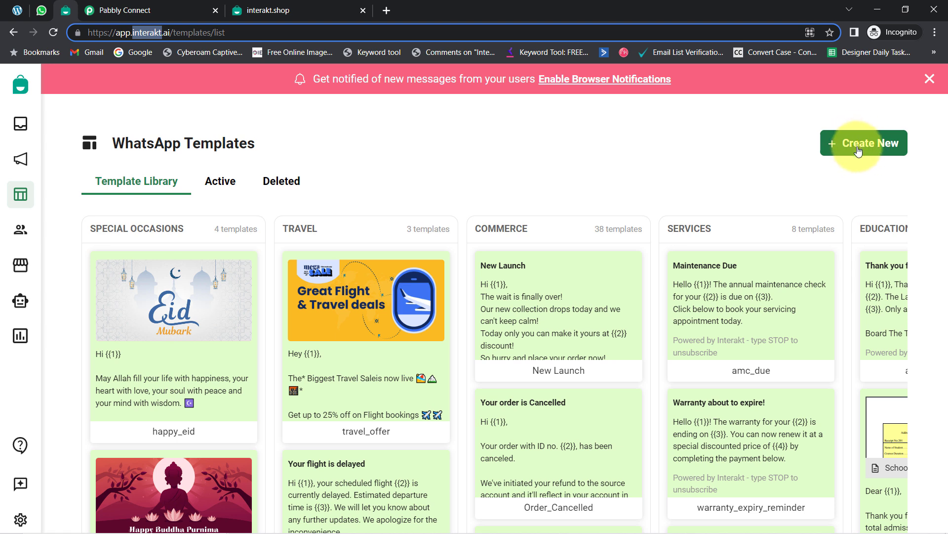
{"action": "left_click_drag", "start_coordinate": [120, 146], "coordinate": [226, 143]}
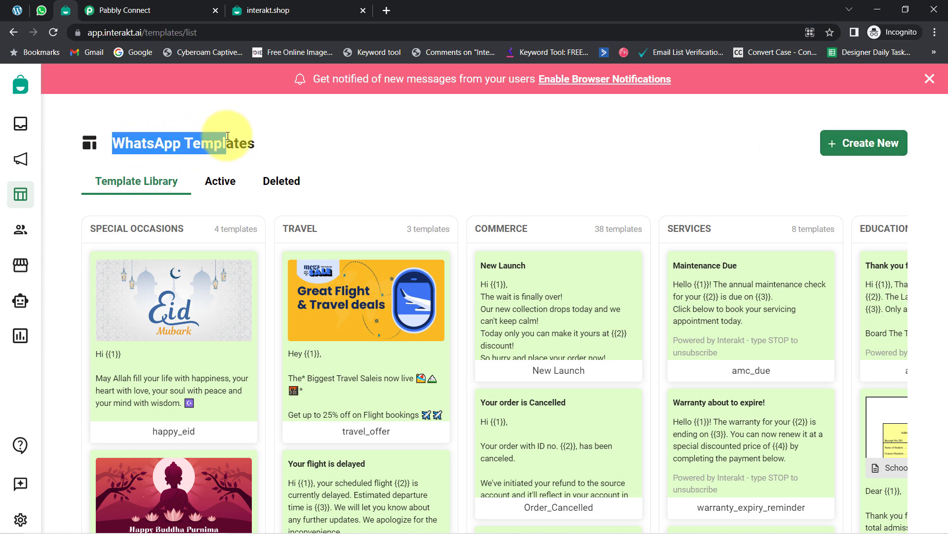
{"action": "triple_click", "coordinate": [192, 144]}
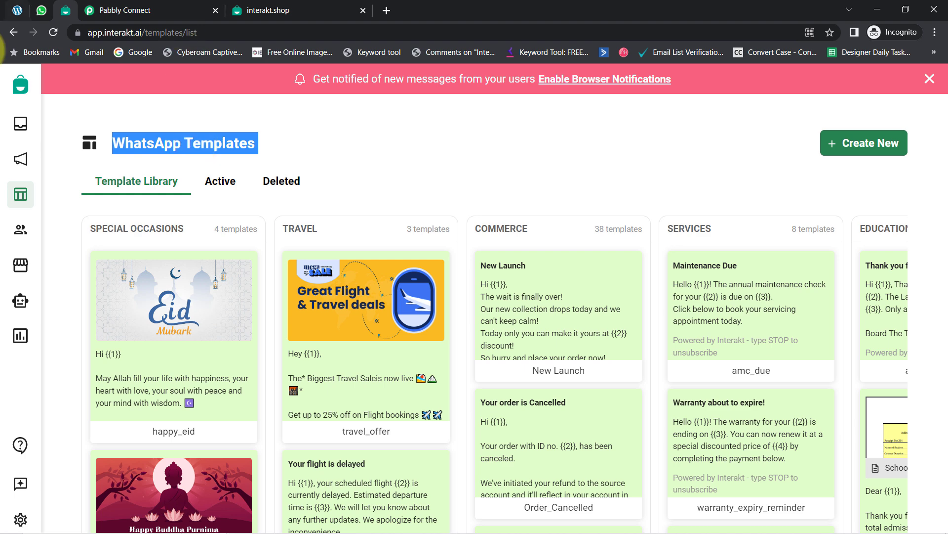
{"action": "left_click", "coordinate": [221, 183]}
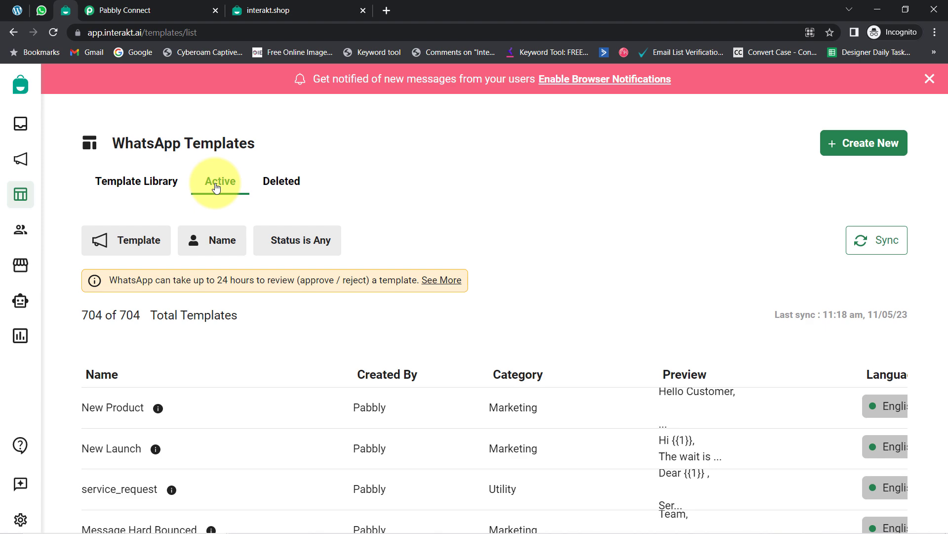
Examine the names, categories, previews and language markers of the active WhatsApp templates, and dismiss the browser notification banner.
{"action": "left_click", "coordinate": [935, 32]}
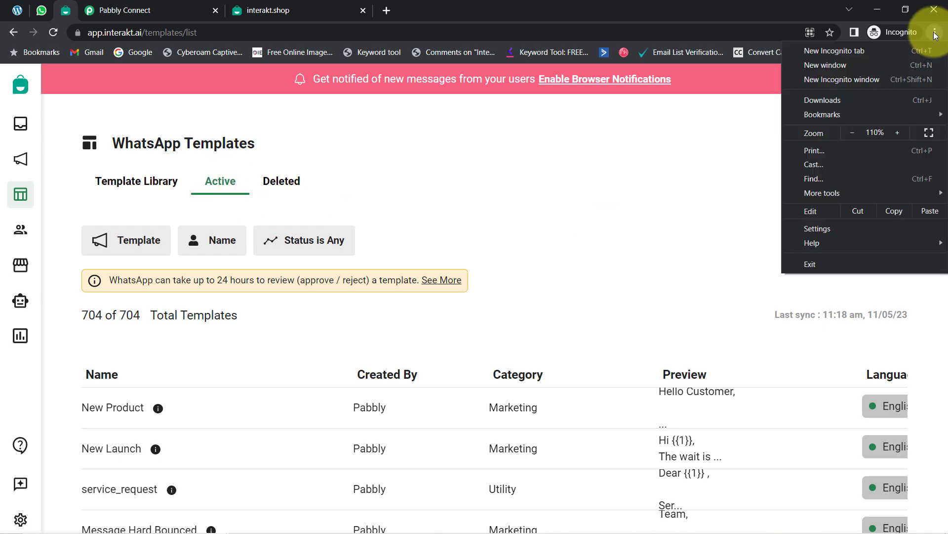
{"action": "left_click", "coordinate": [511, 257]}
{"action": "scroll", "coordinate": [523, 275], "scroll_direction": "down", "scroll_amount": 15}
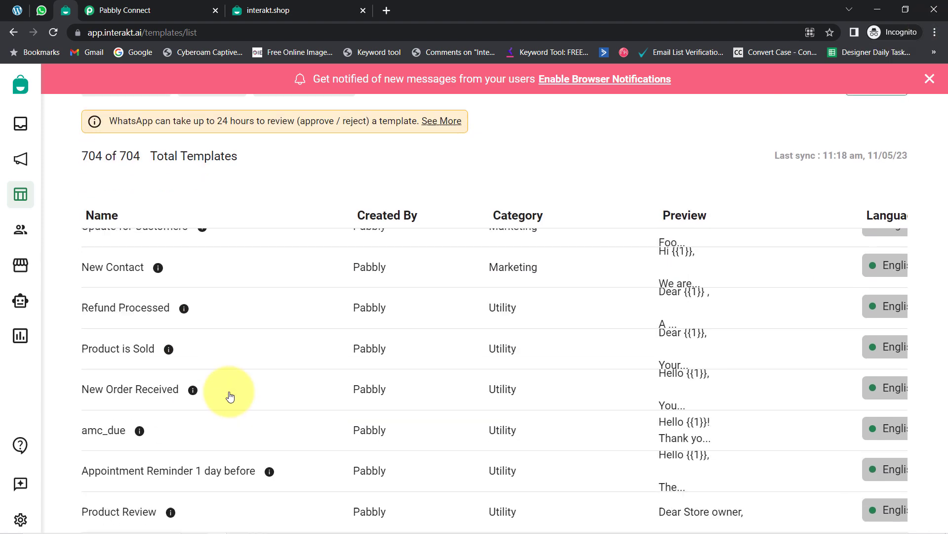
{"action": "scroll", "coordinate": [127, 325], "scroll_direction": "up", "scroll_amount": 10}
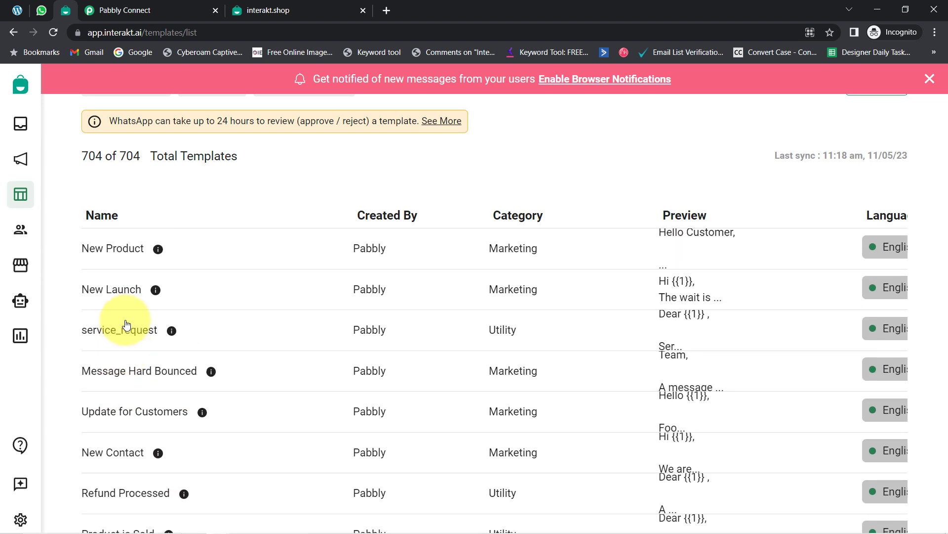
{"action": "scroll", "coordinate": [127, 325], "scroll_direction": "up", "scroll_amount": 2}
{"action": "scroll", "coordinate": [127, 323], "scroll_direction": "down", "scroll_amount": 2}
{"action": "scroll", "coordinate": [126, 323], "scroll_direction": "up", "scroll_amount": 1}
{"action": "scroll", "coordinate": [830, 259], "scroll_direction": "down", "scroll_amount": 1}
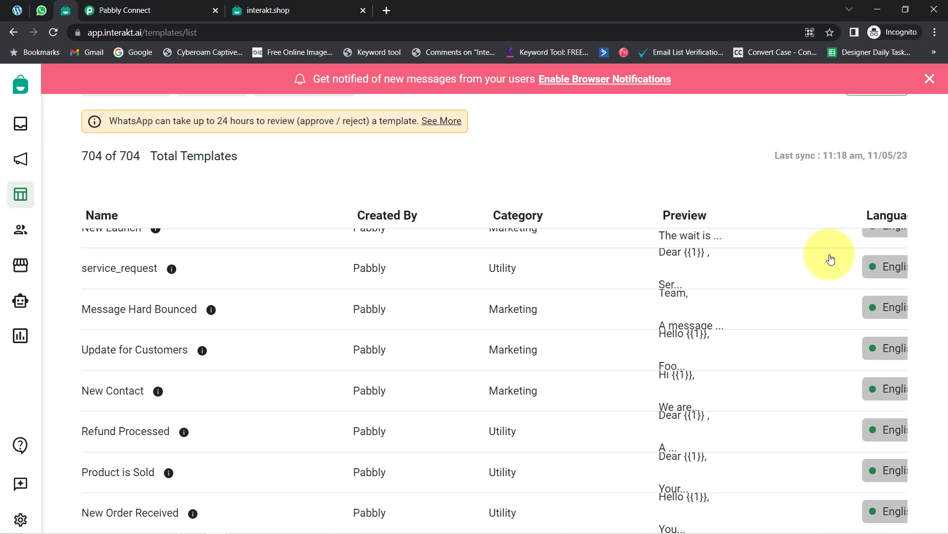
{"action": "scroll", "coordinate": [876, 309], "scroll_direction": "up", "scroll_amount": 2}
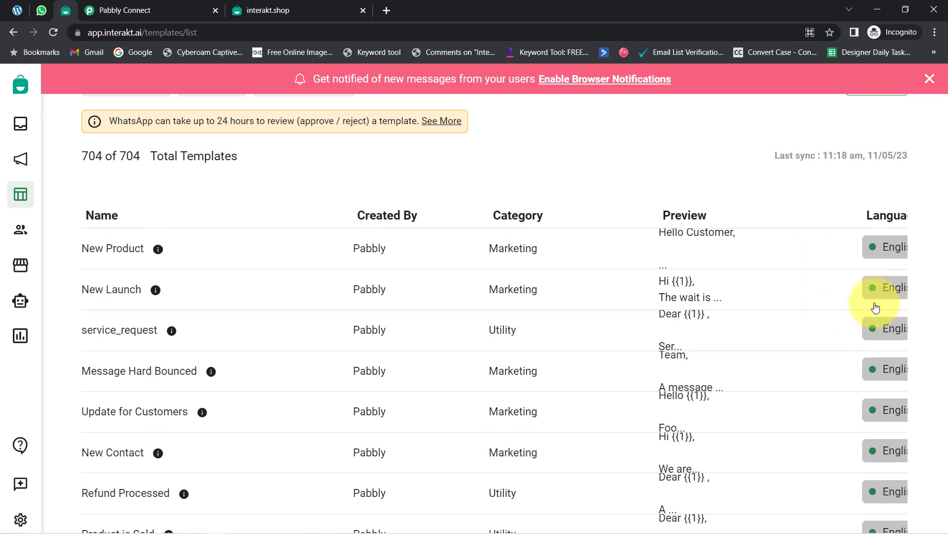
{"action": "left_click", "coordinate": [928, 79]}
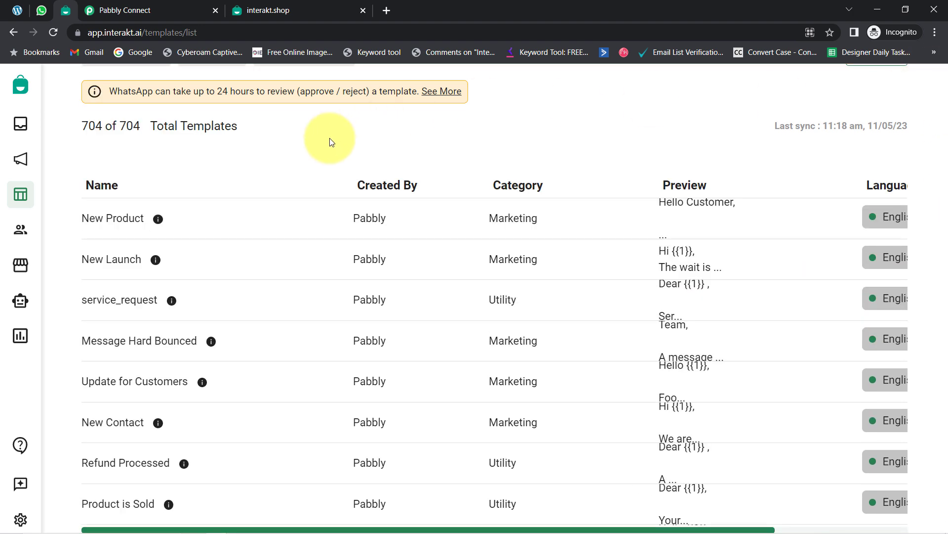
{"action": "scroll", "coordinate": [331, 142], "scroll_direction": "up", "scroll_amount": 3}
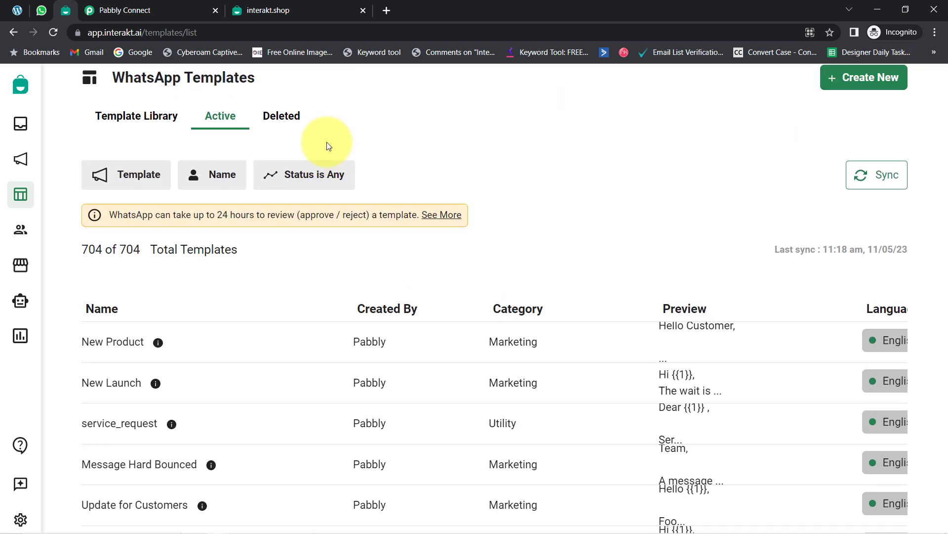
Examine the available template status filter options and the coloured status markers beside the templates' languages.
{"action": "left_click", "coordinate": [287, 185]}
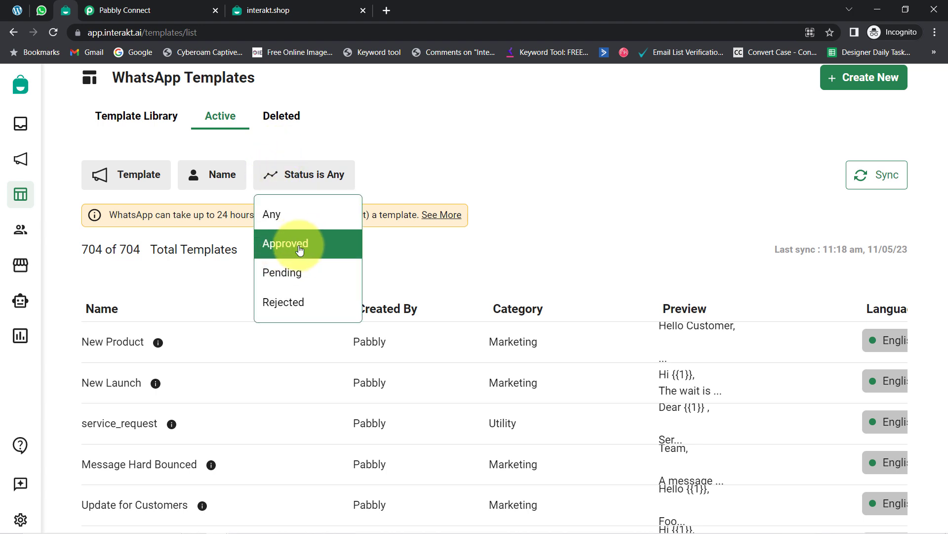
{"action": "left_click", "coordinate": [624, 217]}
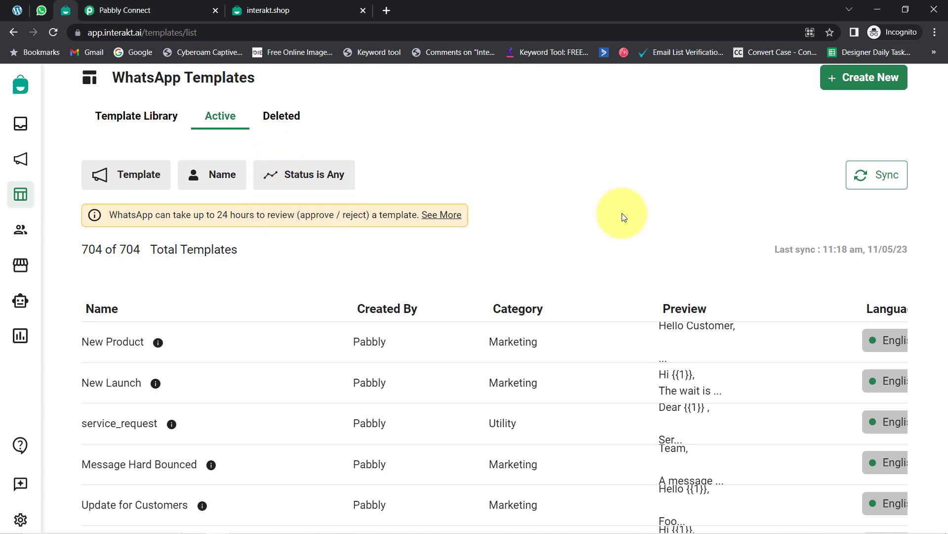
{"action": "scroll", "coordinate": [879, 371], "scroll_direction": "down", "scroll_amount": 1}
{"action": "scroll", "coordinate": [880, 371], "scroll_direction": "down", "scroll_amount": 10}
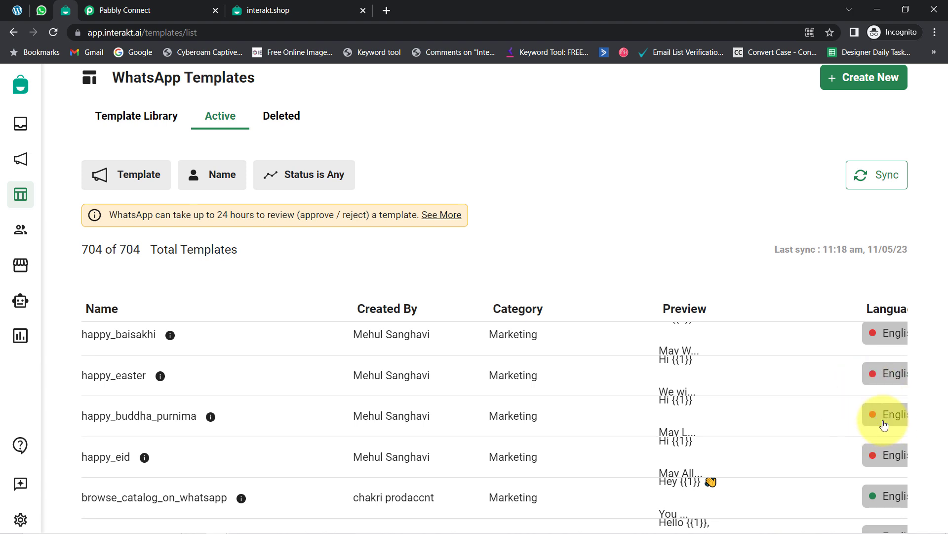
{"action": "scroll", "coordinate": [851, 469], "scroll_direction": "down", "scroll_amount": 6}
{"action": "scroll", "coordinate": [848, 509], "scroll_direction": "down", "scroll_amount": 3}
{"action": "scroll", "coordinate": [810, 474], "scroll_direction": "up", "scroll_amount": 1}
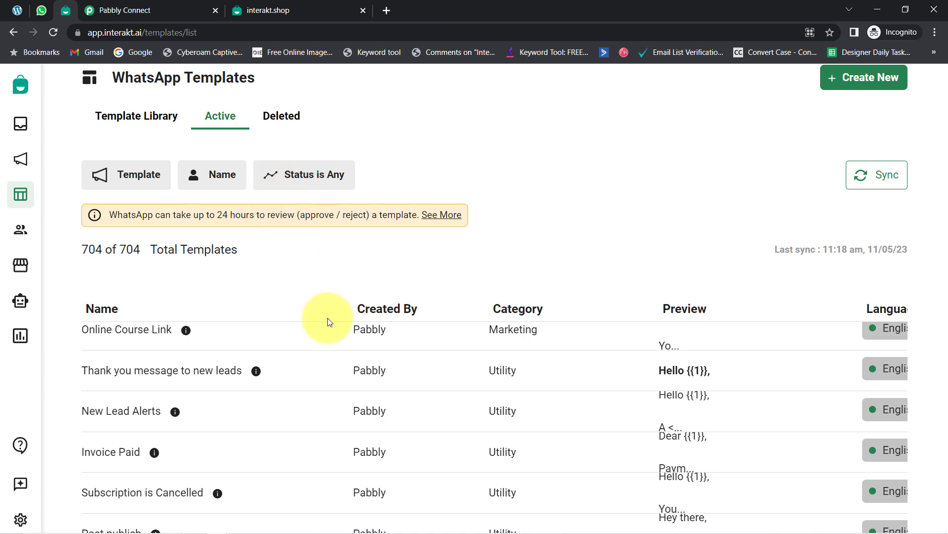
Filter the active templates to names containing "new lead alerts" and open the New Lead Alerts template.
{"action": "left_click", "coordinate": [220, 173]}
{"action": "left_click", "coordinate": [231, 256]}
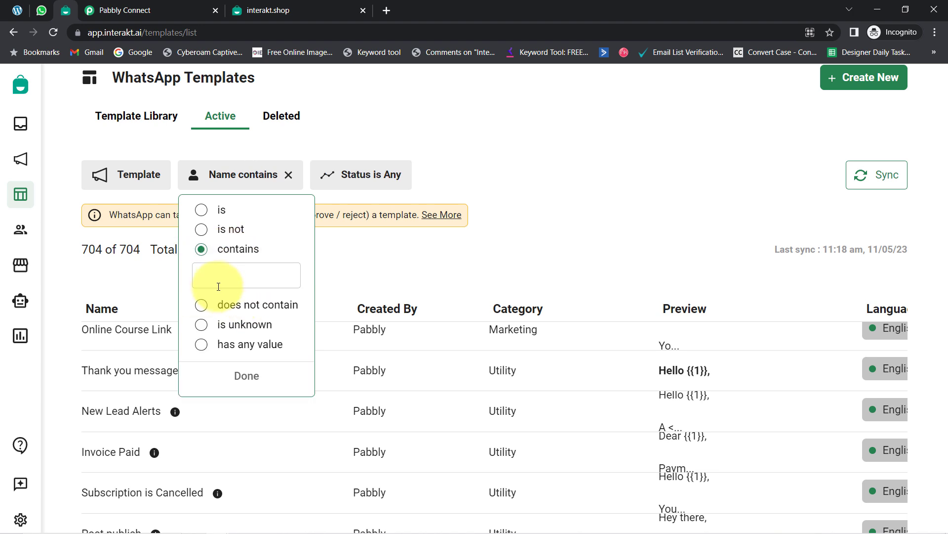
{"action": "left_click", "coordinate": [202, 274]}
{"action": "type", "text": "Ne"}
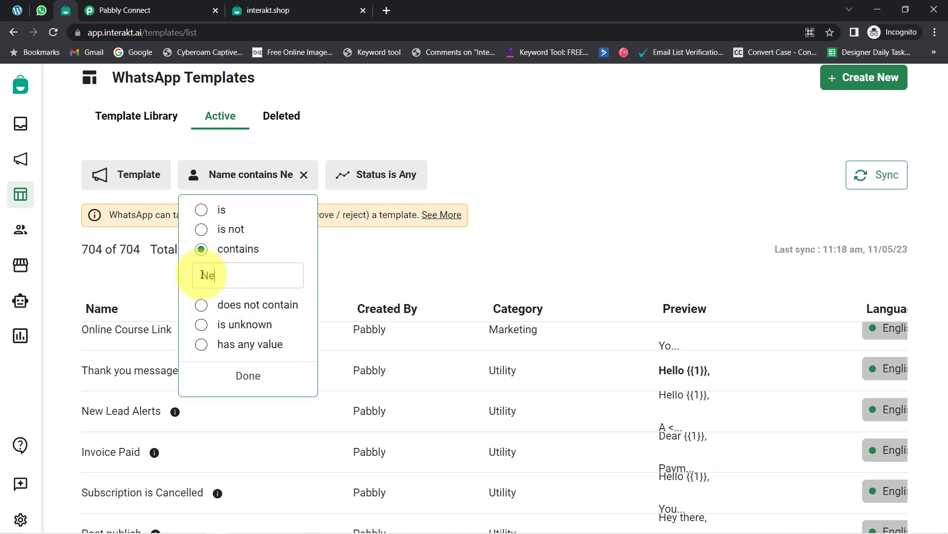
{"action": "type", "text": "w Lea"}
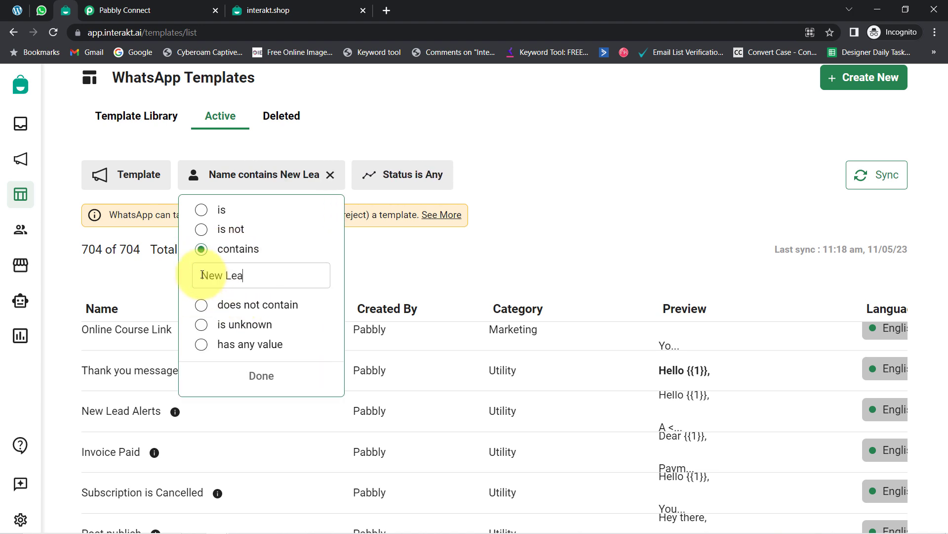
{"action": "type", "text": "ds alerts"}
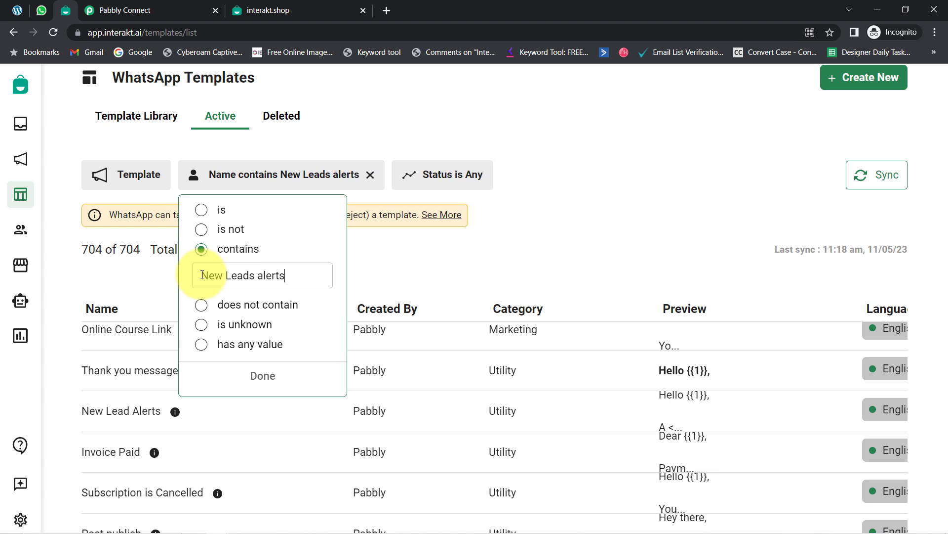
{"action": "key", "text": "Return"}
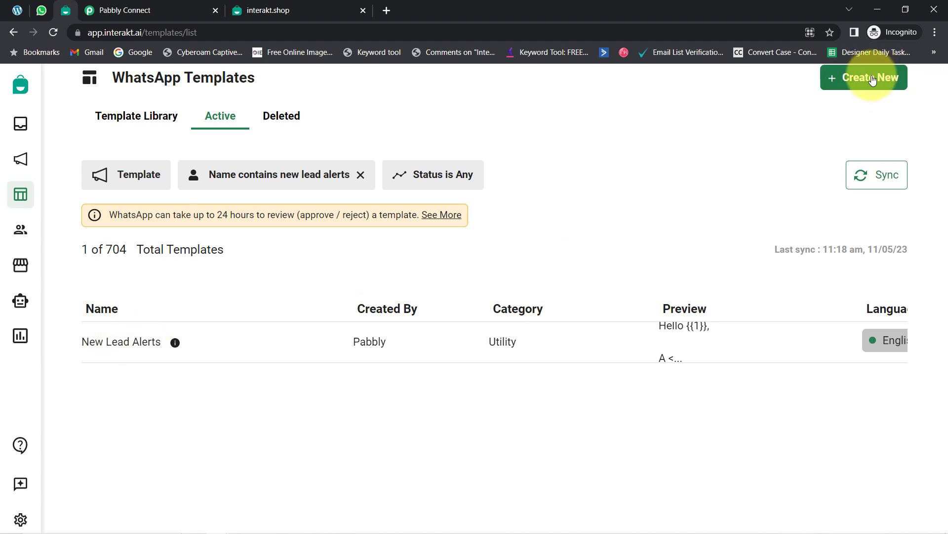
{"action": "left_click", "coordinate": [127, 340]}
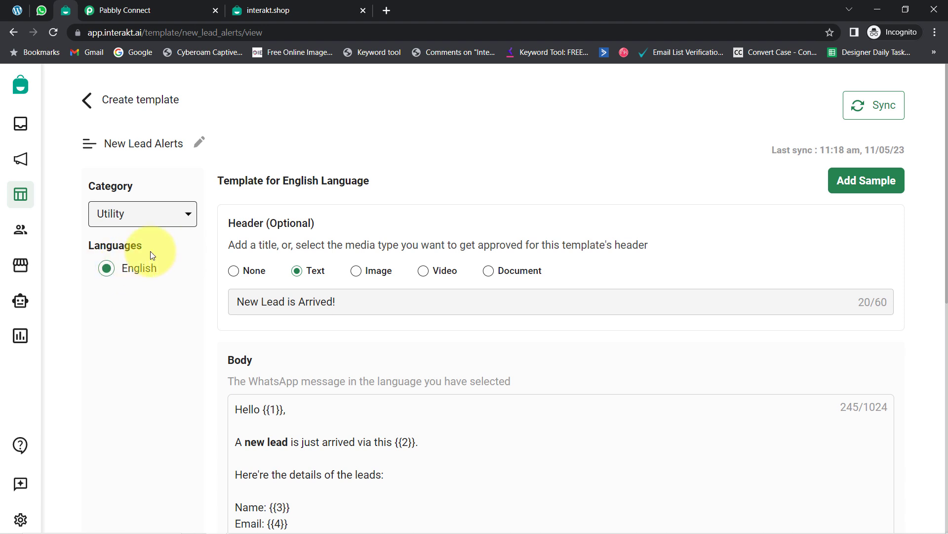
Examine the template's optional header text and read through its full message body.
{"action": "left_click_drag", "start_coordinate": [267, 223], "coordinate": [304, 222]}
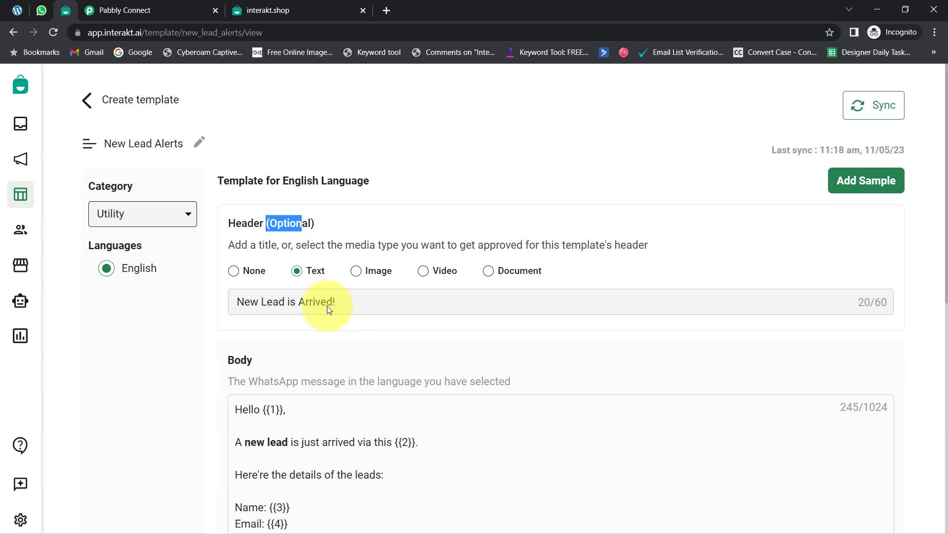
{"action": "left_click_drag", "start_coordinate": [328, 305], "coordinate": [197, 322]}
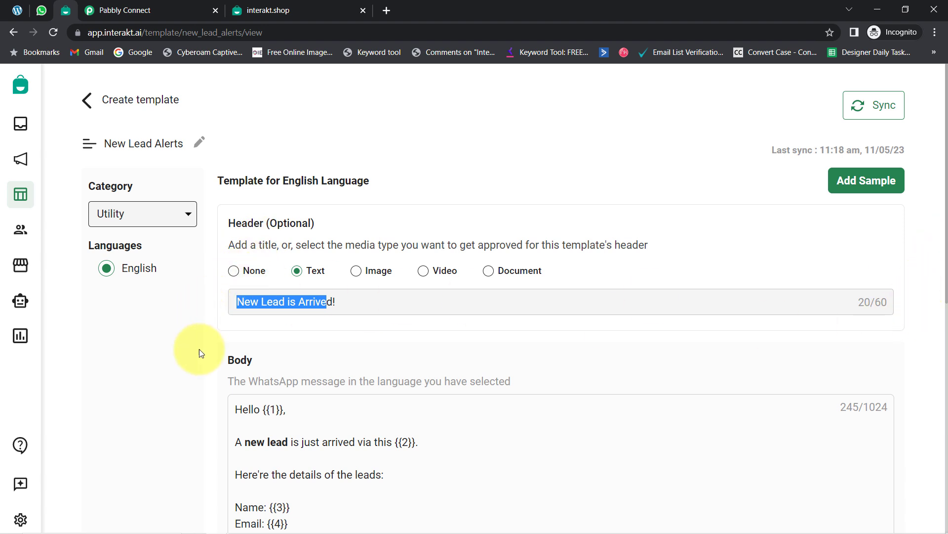
{"action": "scroll", "coordinate": [249, 346], "scroll_direction": "down", "scroll_amount": 1}
{"action": "scroll", "coordinate": [252, 352], "scroll_direction": "down", "scroll_amount": 1}
{"action": "left_click_drag", "start_coordinate": [218, 240], "coordinate": [458, 259]}
{"action": "scroll", "coordinate": [455, 258], "scroll_direction": "down", "scroll_amount": 3}
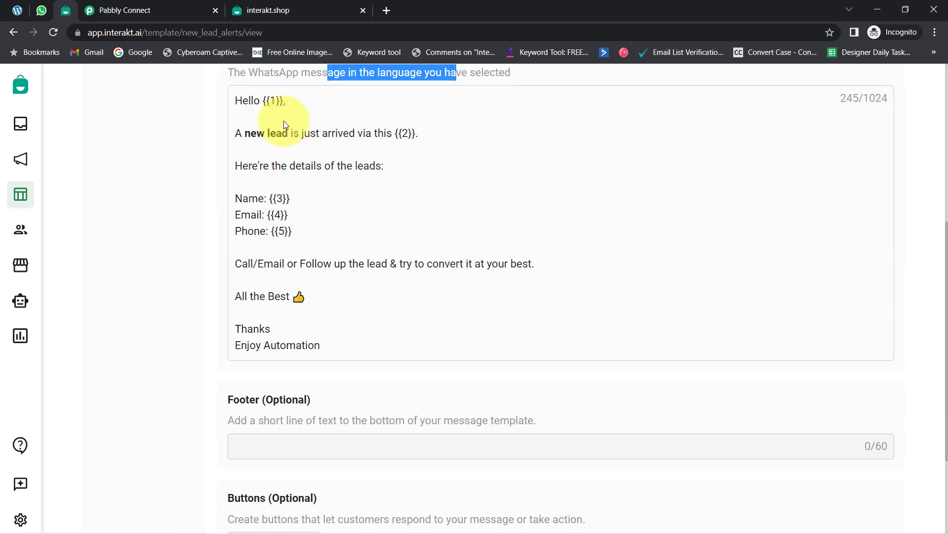
{"action": "left_click_drag", "start_coordinate": [248, 100], "coordinate": [318, 370]}
{"action": "left_click", "coordinate": [299, 336]}
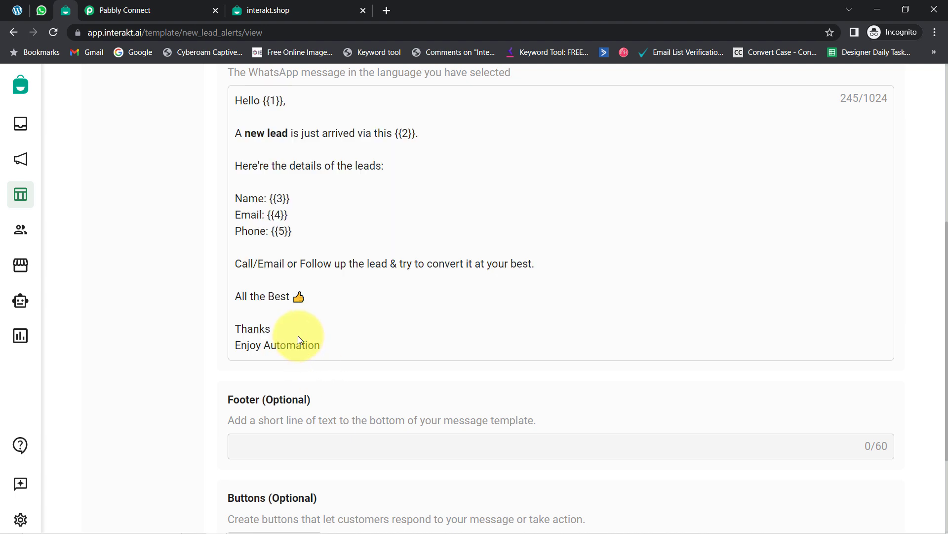
Examine the variables {{1}} to {{5}} in the message body, including the lead's name, email and phone placeholders.
{"action": "left_click_drag", "start_coordinate": [261, 99], "coordinate": [288, 100]}
{"action": "left_click_drag", "start_coordinate": [393, 133], "coordinate": [430, 136]}
{"action": "left_click_drag", "start_coordinate": [267, 198], "coordinate": [320, 201]}
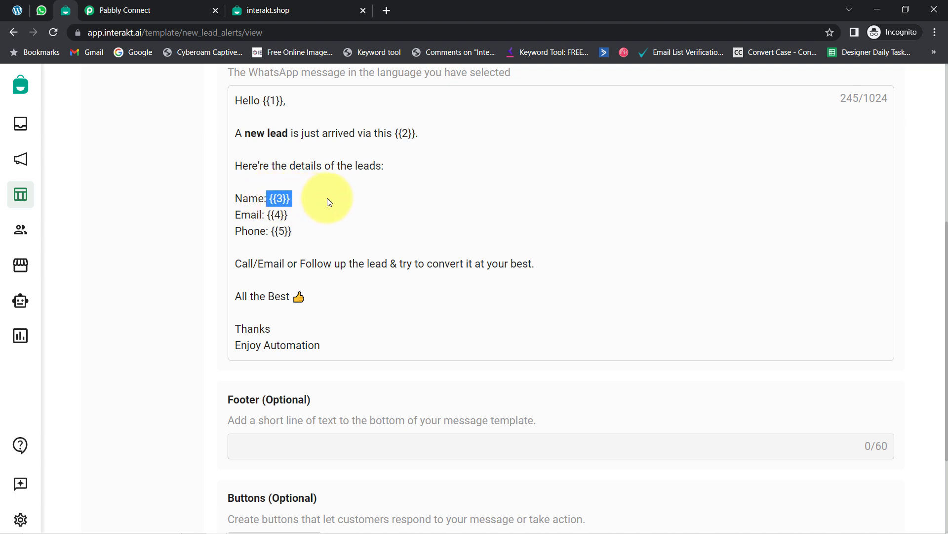
{"action": "left_click", "coordinate": [268, 214]}
{"action": "left_click_drag", "start_coordinate": [268, 213], "coordinate": [329, 233]}
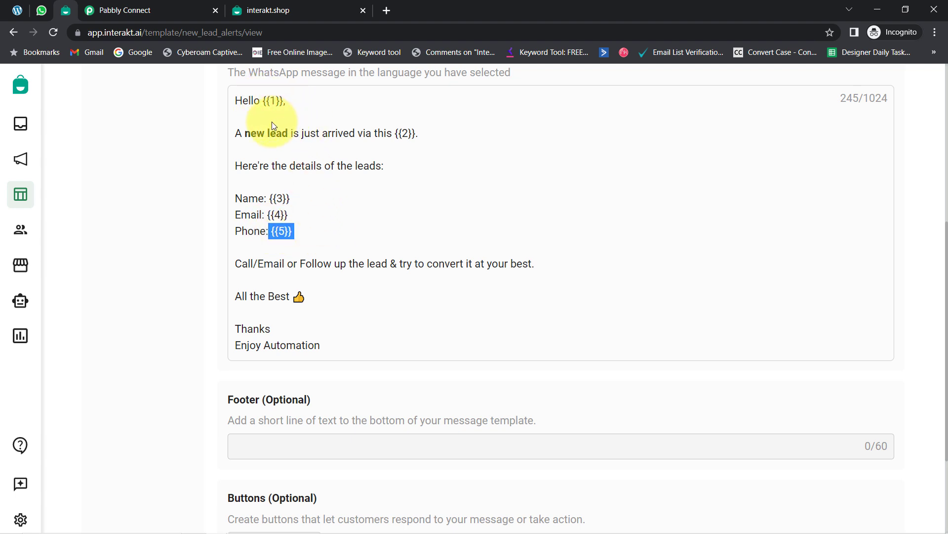
{"action": "left_click", "coordinate": [252, 148]}
{"action": "left_click_drag", "start_coordinate": [267, 198], "coordinate": [301, 239]}
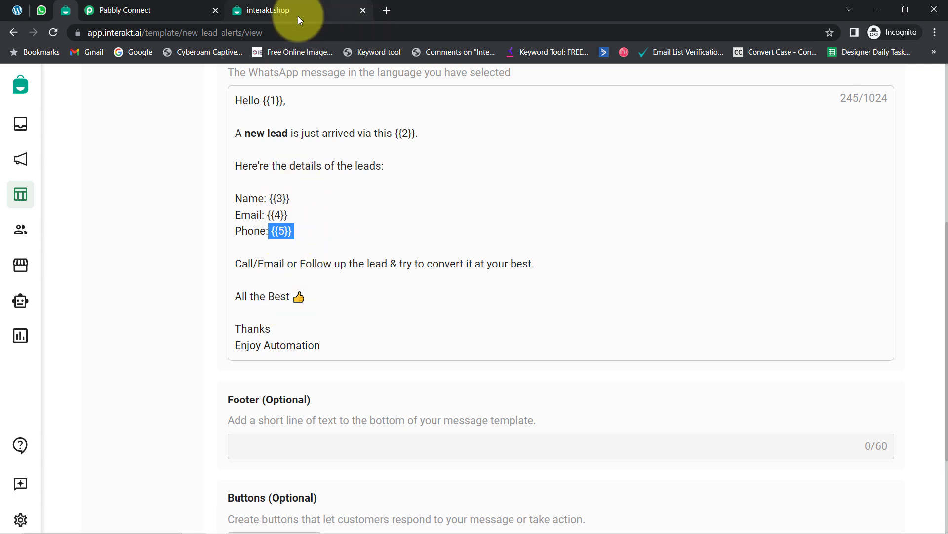
Inspect the template page's URL and go over the greeting, source and lead detail placeholders in the body again.
{"action": "left_click", "coordinate": [247, 34]}
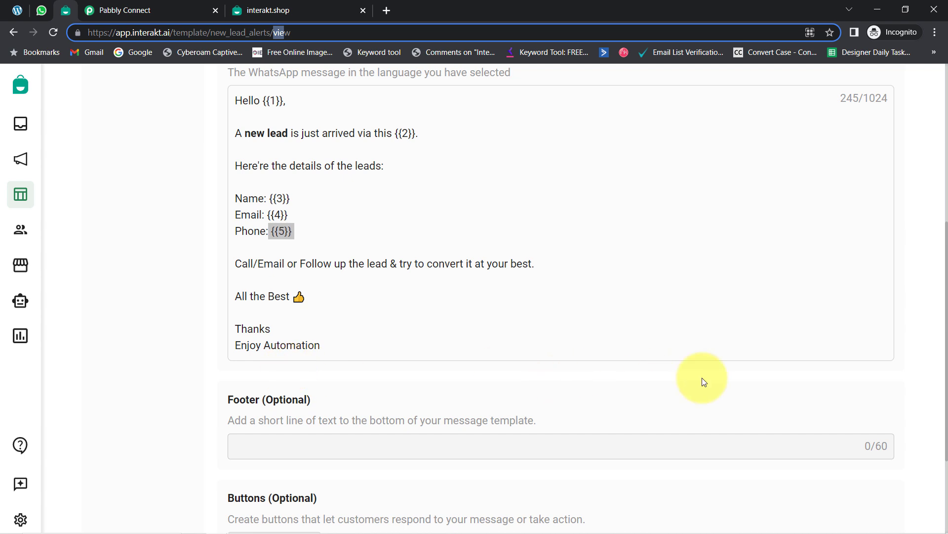
{"action": "left_click", "coordinate": [438, 173]}
{"action": "left_click_drag", "start_coordinate": [286, 101], "coordinate": [263, 100]}
{"action": "left_click_drag", "start_coordinate": [374, 133], "coordinate": [419, 134]}
{"action": "left_click_drag", "start_coordinate": [235, 198], "coordinate": [393, 264]}
{"action": "left_click", "coordinate": [354, 212]}
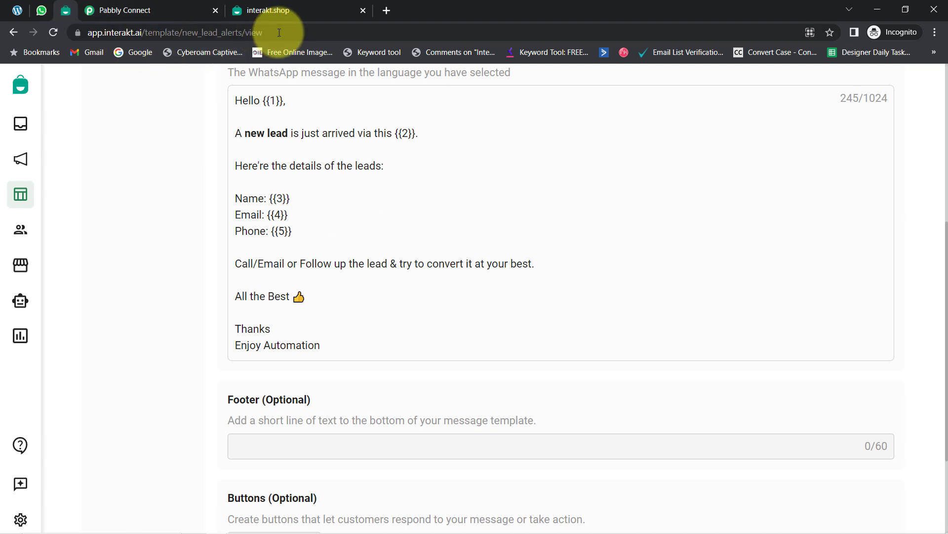
{"action": "double_click", "coordinate": [257, 32]}
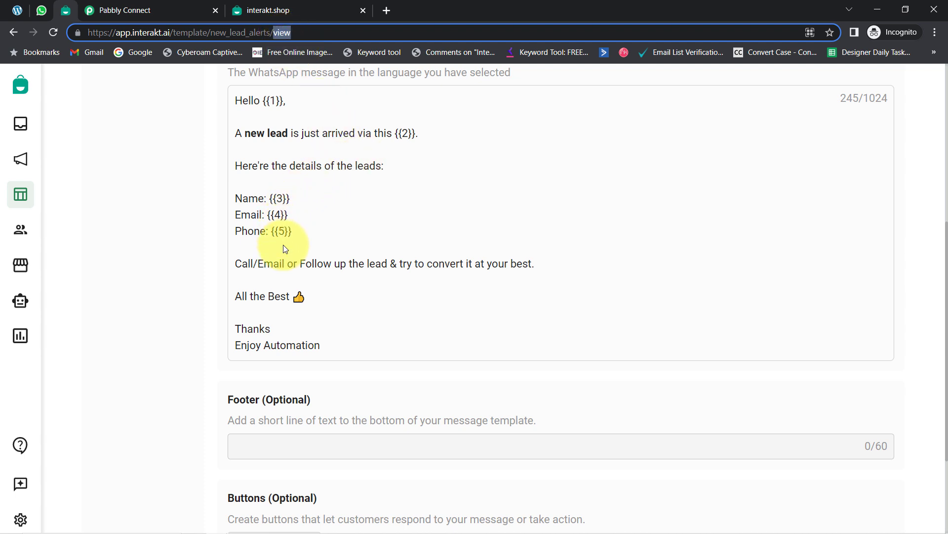
{"action": "left_click", "coordinate": [160, 295]}
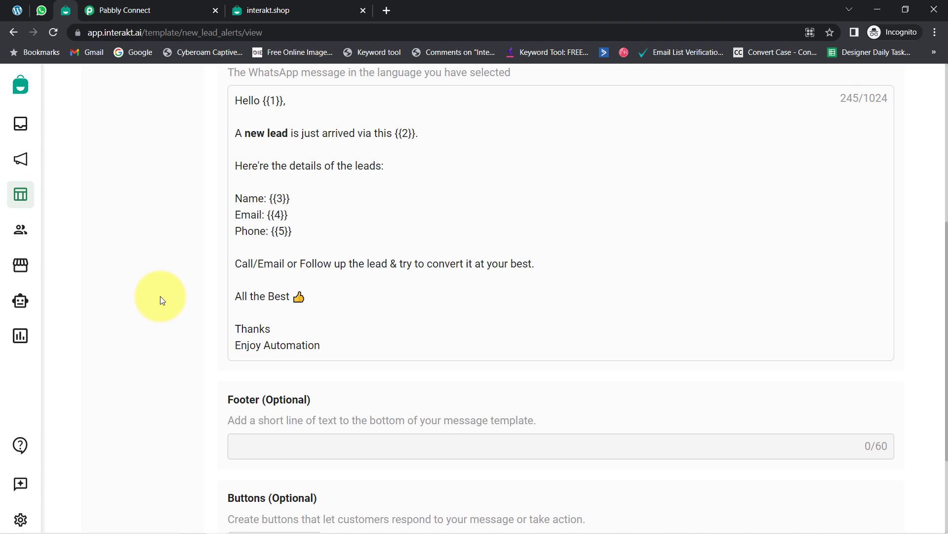
Review the optional footer and buttons sections of the New Lead Alerts template.
{"action": "scroll", "coordinate": [160, 296], "scroll_direction": "down", "scroll_amount": 3}
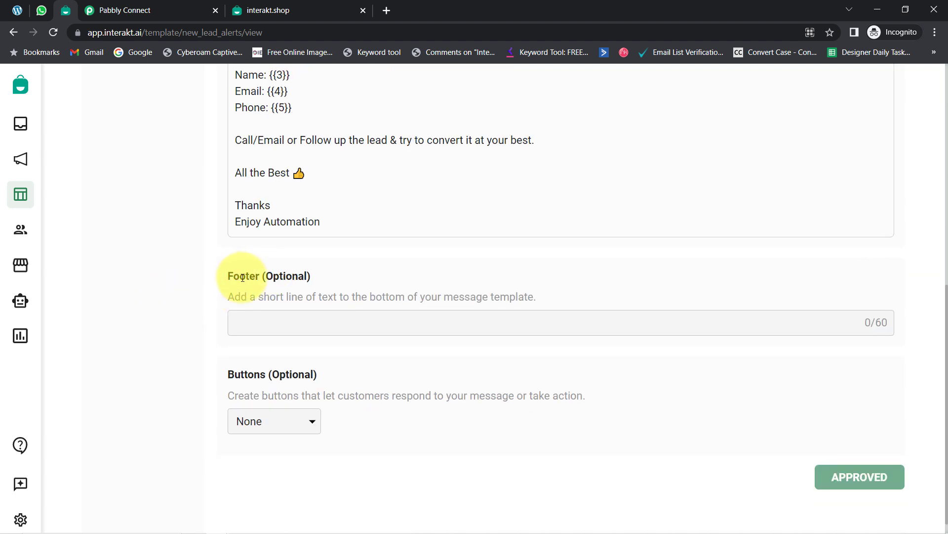
{"action": "left_click_drag", "start_coordinate": [233, 275], "coordinate": [273, 276]}
{"action": "left_click_drag", "start_coordinate": [235, 378], "coordinate": [310, 372]}
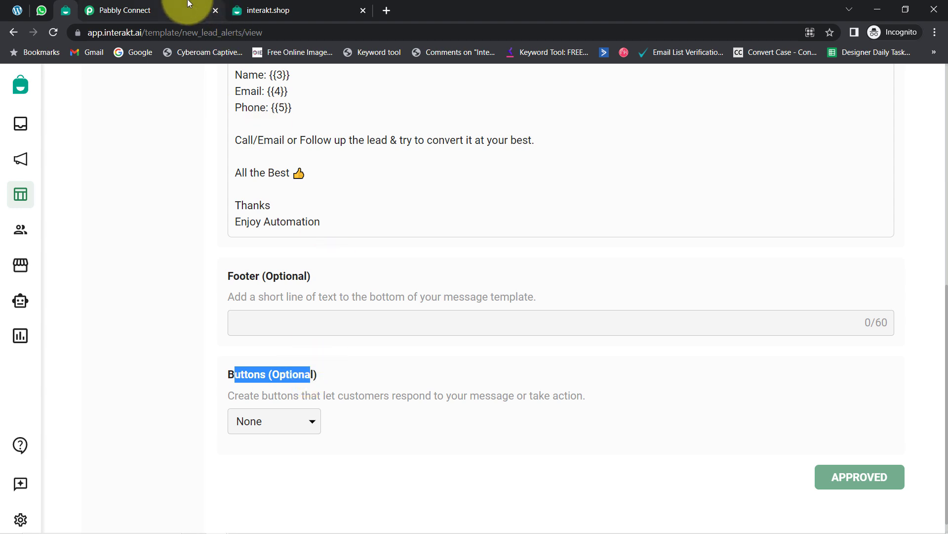
Copy the code name new_lead_alerts from the template's URL and paste it as the Template Code Name in Pabbly Connect.
{"action": "left_click_drag", "start_coordinate": [242, 33], "coordinate": [183, 39]}
{"action": "key", "text": "ctrl+c"}
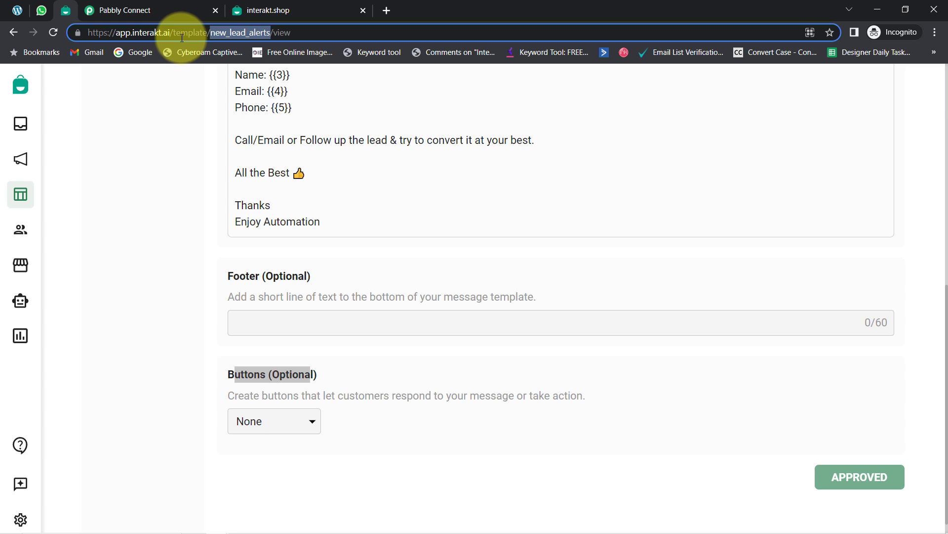
{"action": "left_click", "coordinate": [171, 4]}
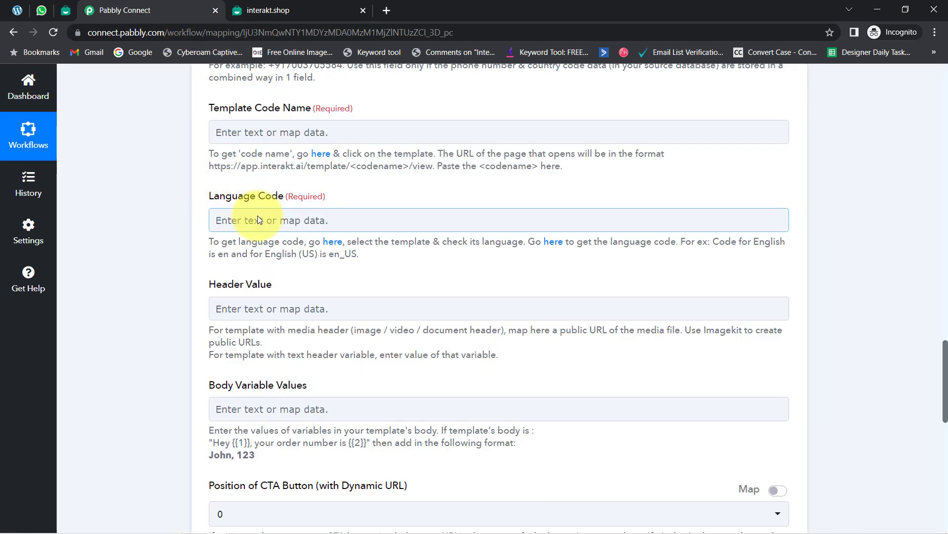
{"action": "left_click", "coordinate": [226, 133]}
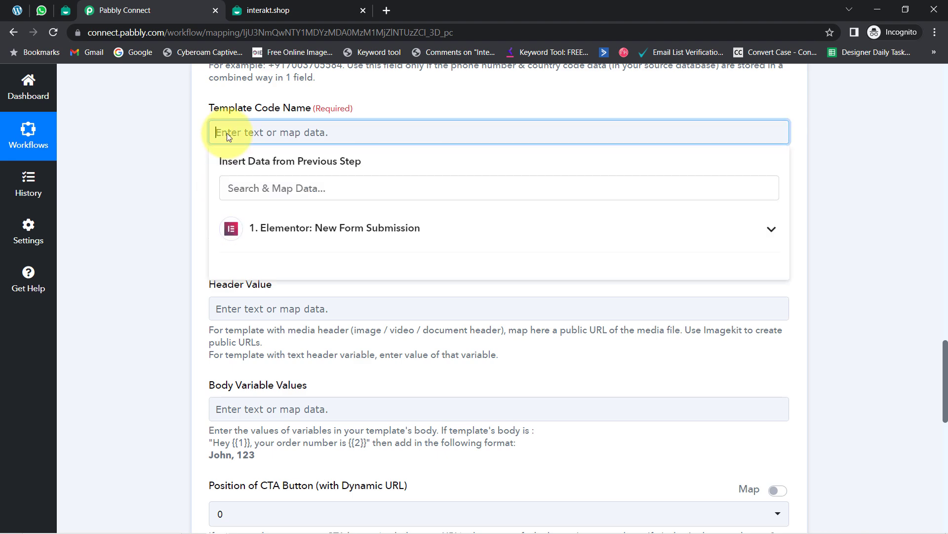
{"action": "key", "text": "ctrl+v"}
{"action": "left_click", "coordinate": [176, 186]}
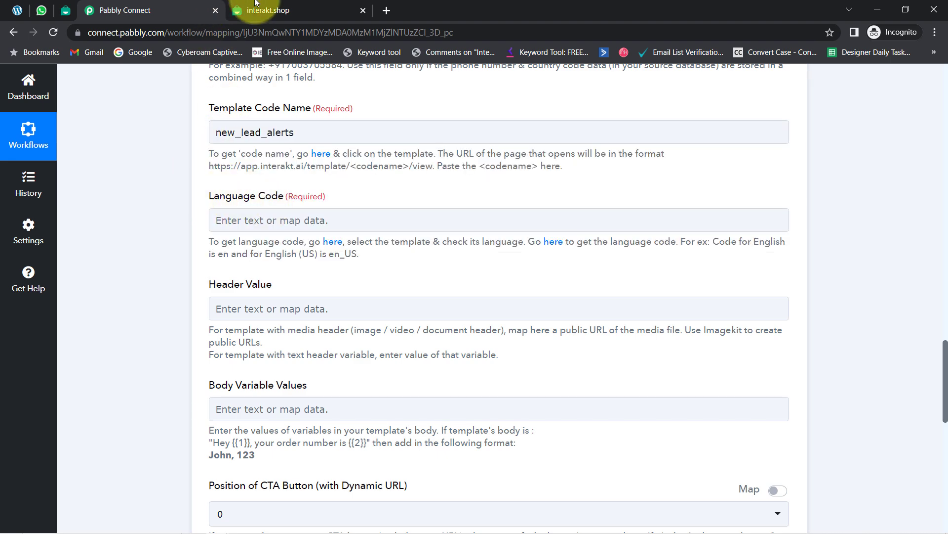
Check the New Lead Alerts template's language in Interakt and set the Language Code to en in Pabbly Connect.
{"action": "left_click", "coordinate": [267, 9]}
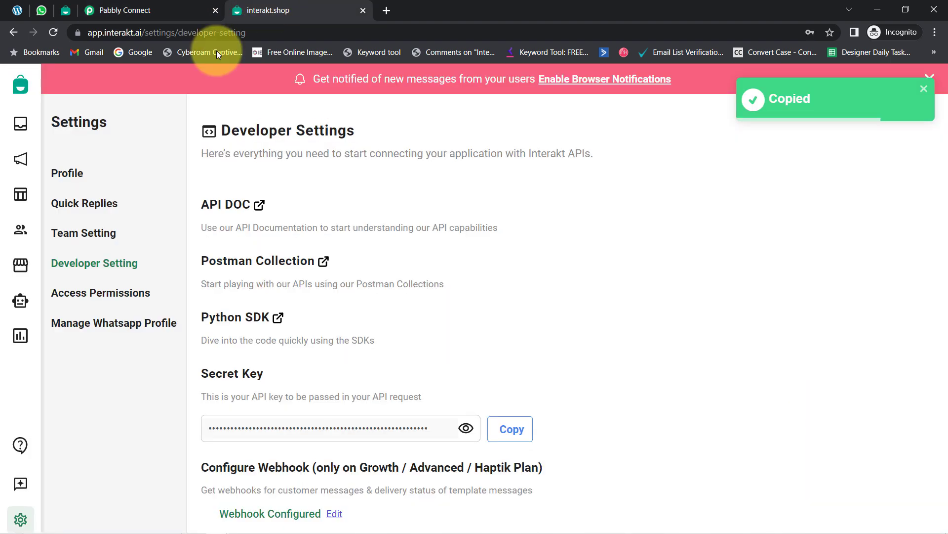
{"action": "left_click", "coordinate": [362, 11]}
{"action": "left_click", "coordinate": [61, 14]}
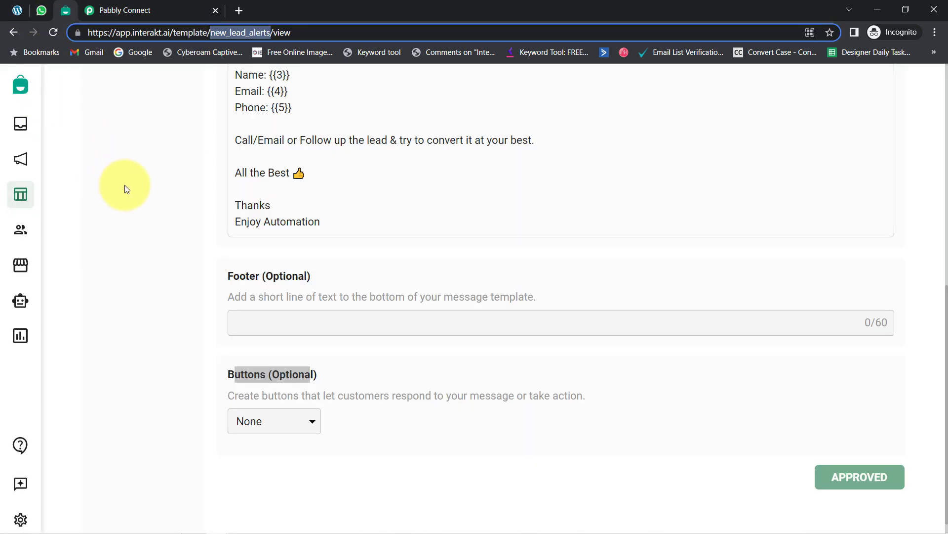
{"action": "scroll", "coordinate": [124, 184], "scroll_direction": "up", "scroll_amount": 10}
{"action": "scroll", "coordinate": [130, 185], "scroll_direction": "down", "scroll_amount": 1}
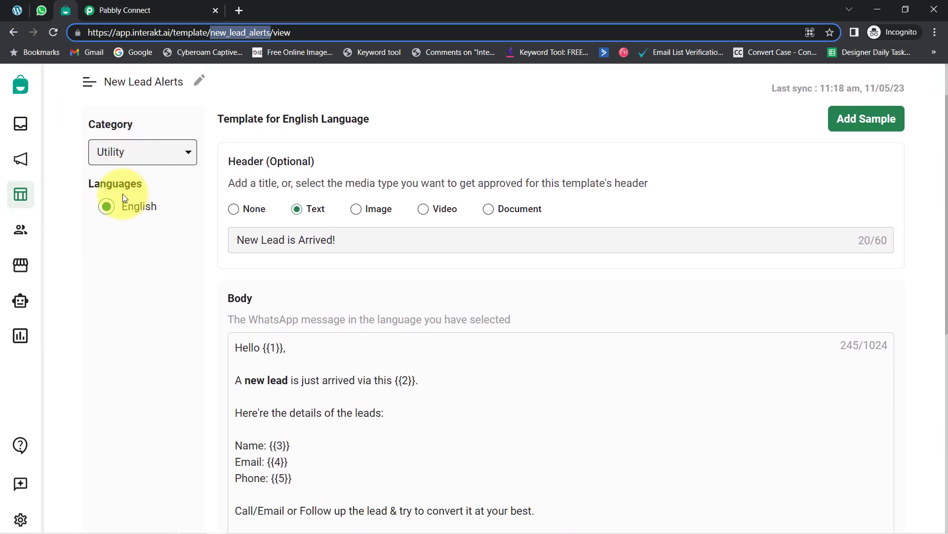
{"action": "left_click", "coordinate": [127, 10]}
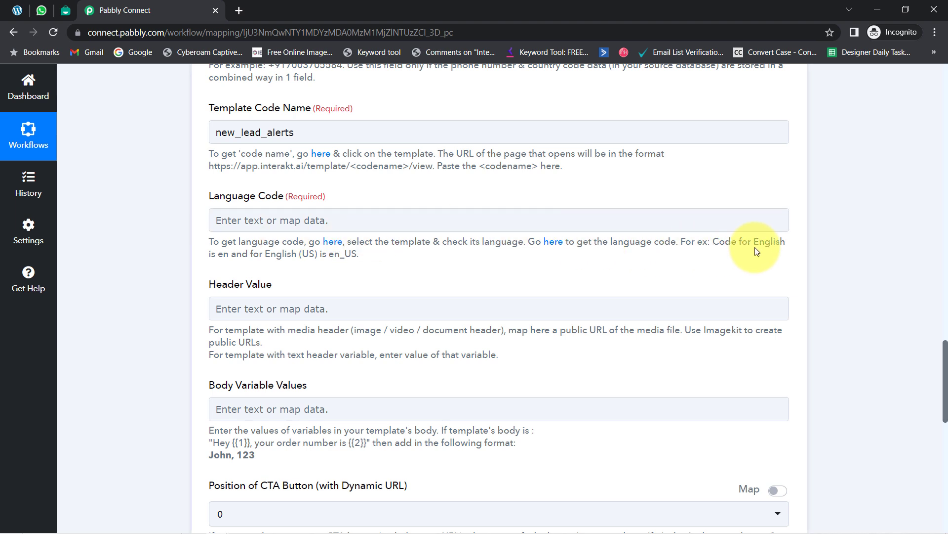
{"action": "left_click_drag", "start_coordinate": [728, 242], "coordinate": [220, 258]}
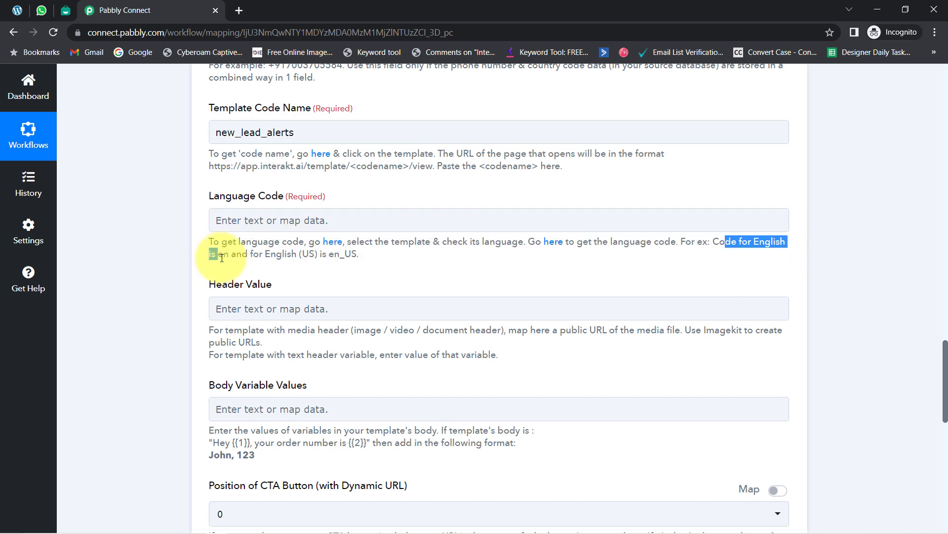
{"action": "double_click", "coordinate": [275, 254]}
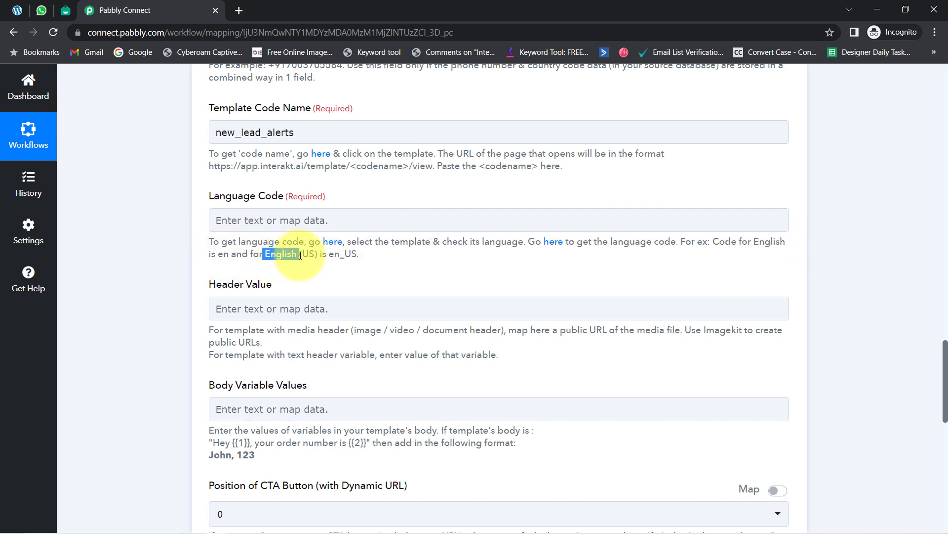
{"action": "left_click", "coordinate": [234, 223]}
{"action": "type", "text": "en"}
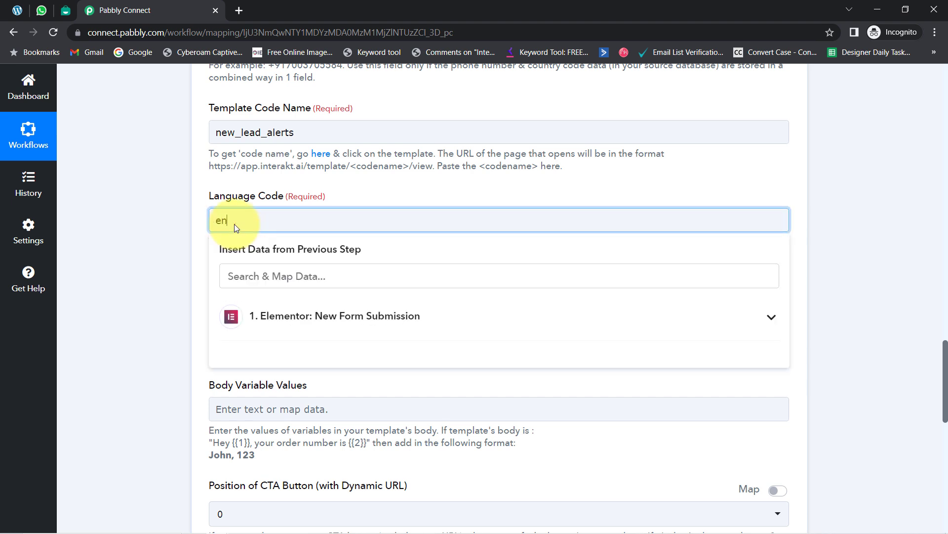
{"action": "left_click", "coordinate": [161, 250]}
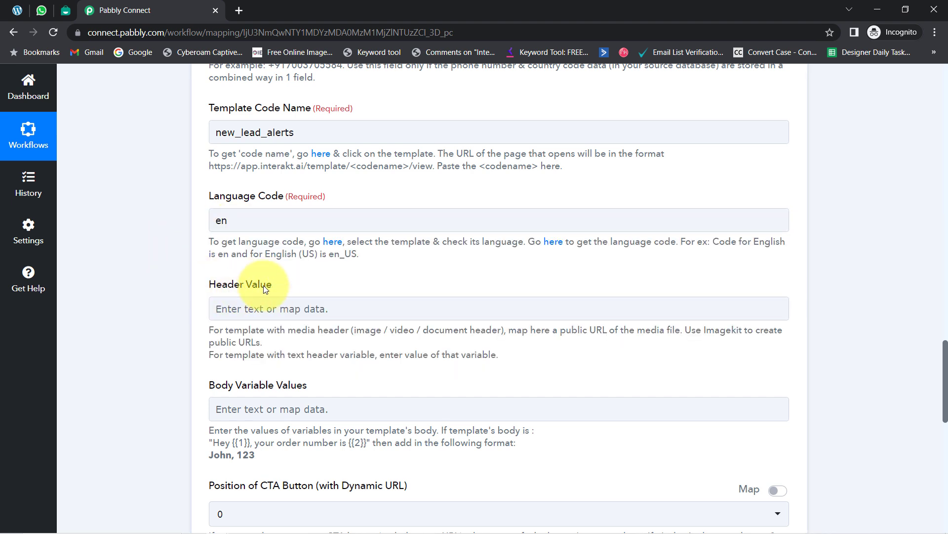
Copy the template's header text from Interakt and enter New Lead is Arrived! as the Header Value in Pabbly Connect.
{"action": "left_click", "coordinate": [66, 11]}
{"action": "left_click", "coordinate": [311, 250]}
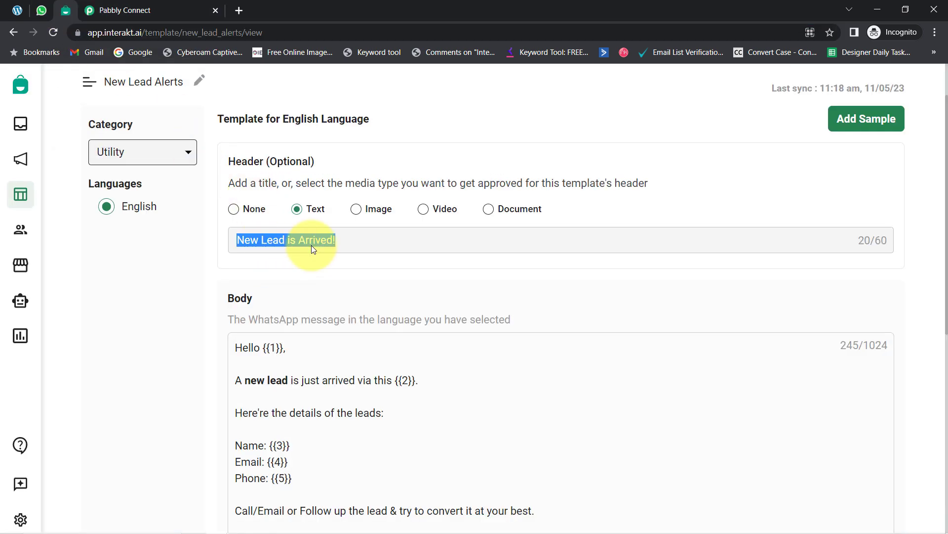
{"action": "left_click", "coordinate": [149, 4]}
{"action": "left_click", "coordinate": [232, 308]}
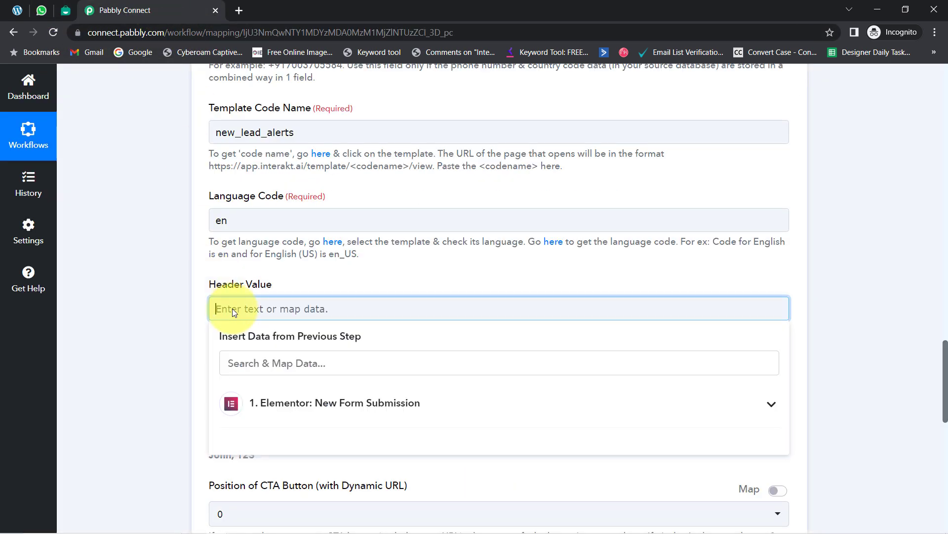
{"action": "type", "text": "New Lead is Arrived!"}
{"action": "left_click", "coordinate": [67, 336]}
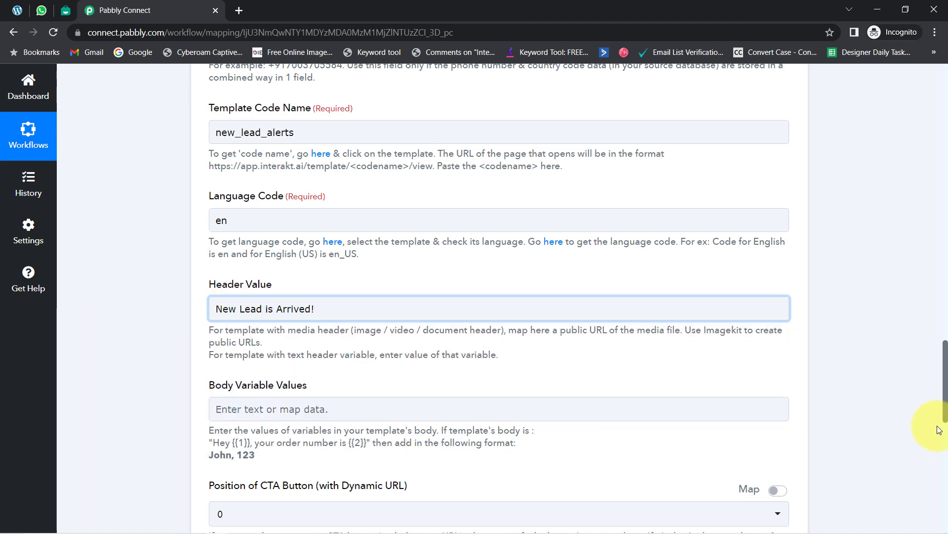
Examine the format example under Body Variable Values and compare it with the placeholders in the Interakt template's body.
{"action": "left_click_drag", "start_coordinate": [945, 378], "coordinate": [944, 409]}
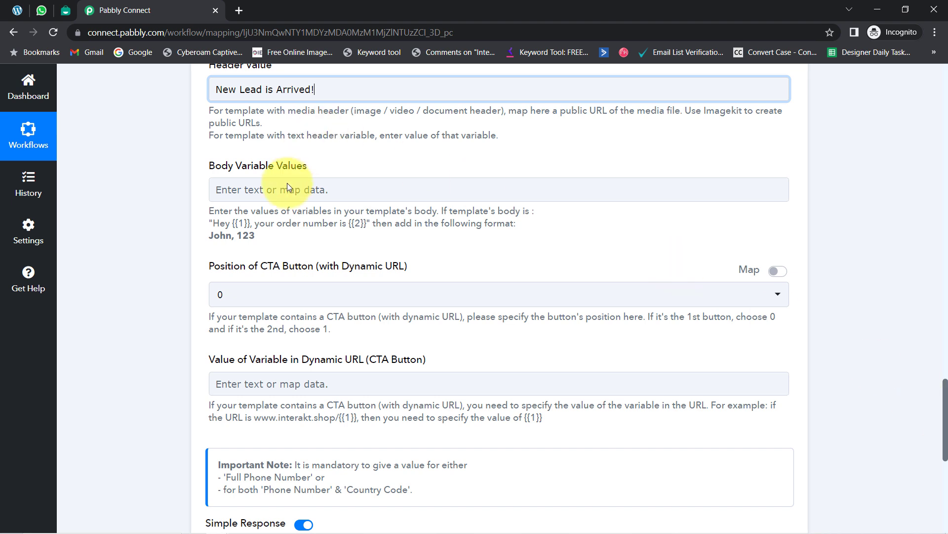
{"action": "double_click", "coordinate": [241, 224]}
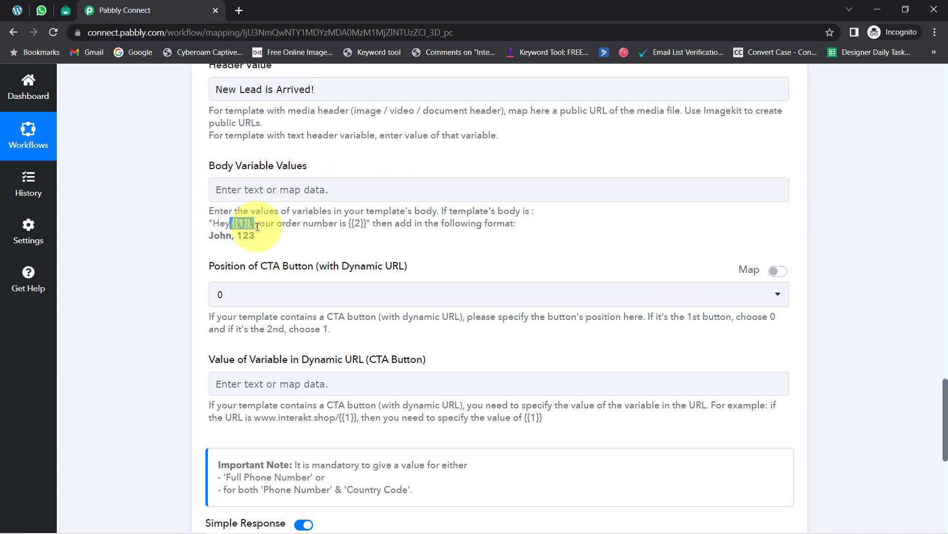
{"action": "double_click", "coordinate": [358, 223]}
{"action": "left_click", "coordinate": [64, 13]}
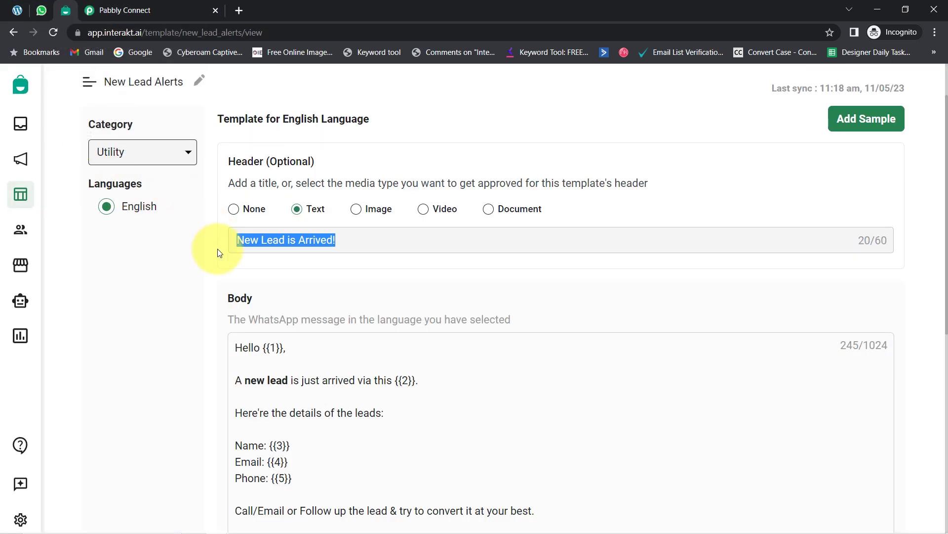
{"action": "scroll", "coordinate": [247, 257], "scroll_direction": "down", "scroll_amount": 3}
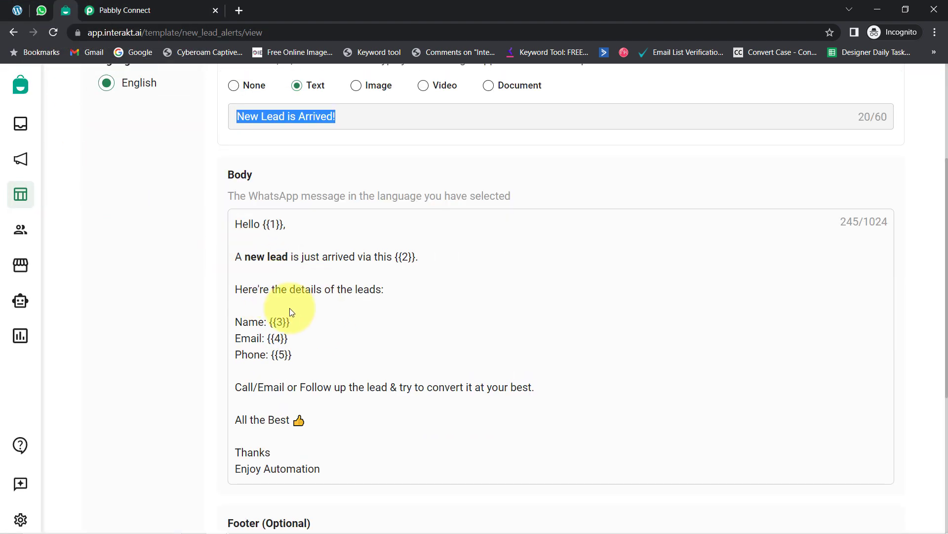
{"action": "left_click", "coordinate": [98, 9]}
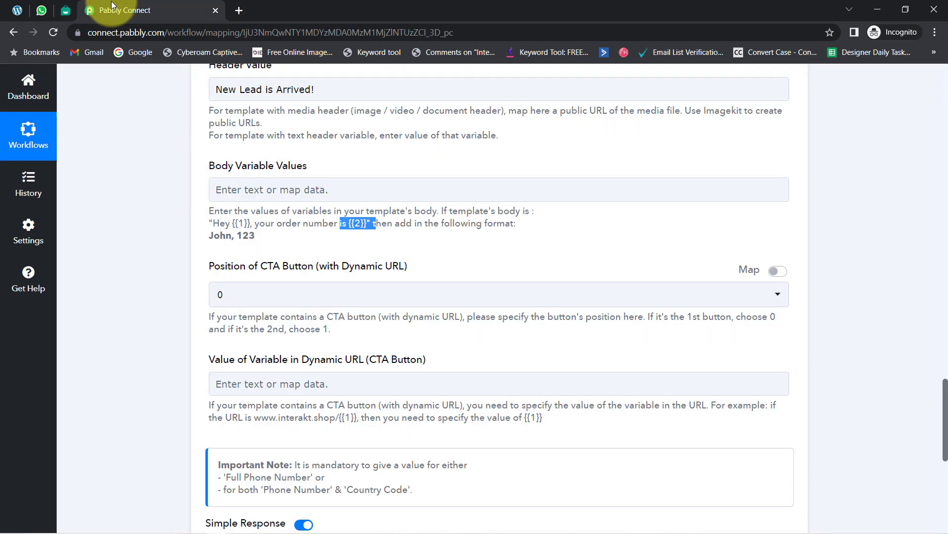
{"action": "left_click_drag", "start_coordinate": [220, 236], "coordinate": [272, 246]}
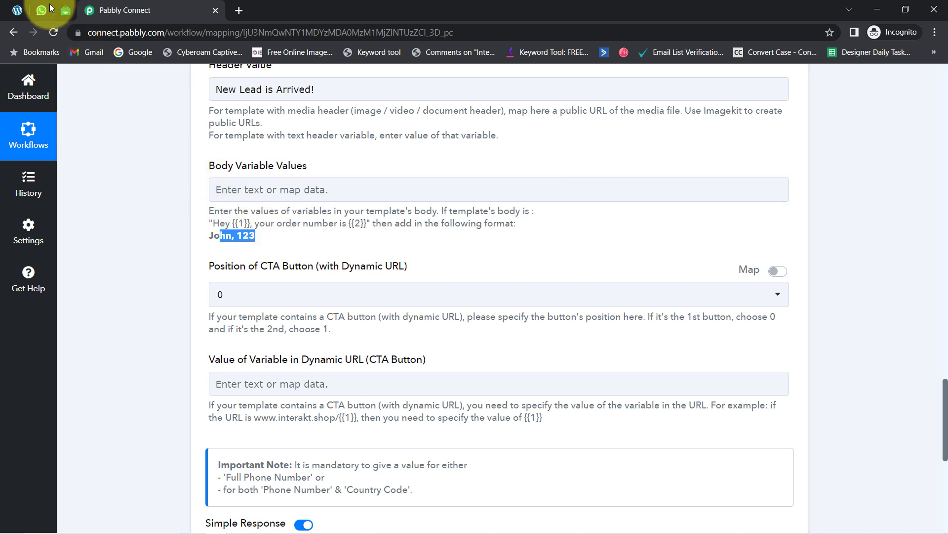
Check the template's greeting placeholder {{1}} in Interakt and enter Team, as the first body variable value in Pabbly Connect.
{"action": "left_click", "coordinate": [65, 10]}
{"action": "left_click_drag", "start_coordinate": [248, 224], "coordinate": [307, 229]}
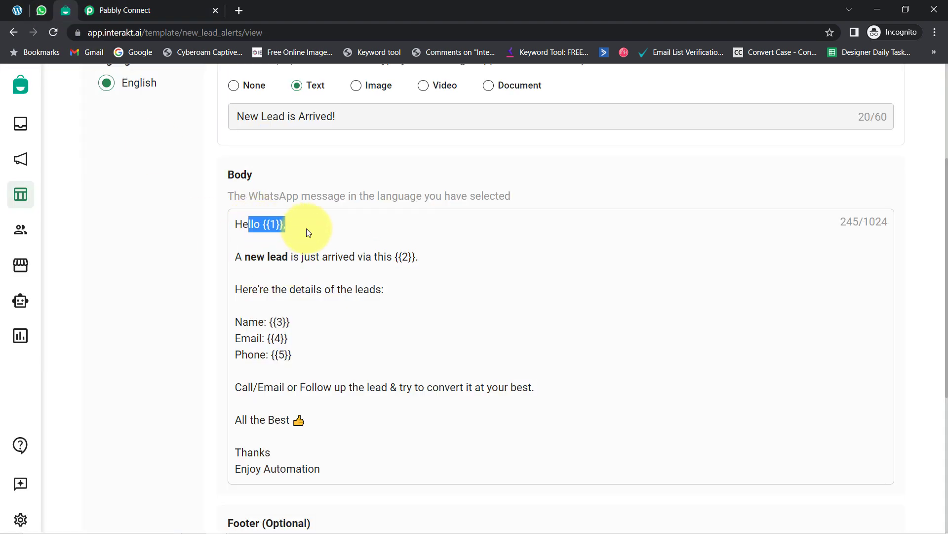
{"action": "key", "text": "ctrl+c"}
{"action": "key", "text": "ctrl+Tab"}
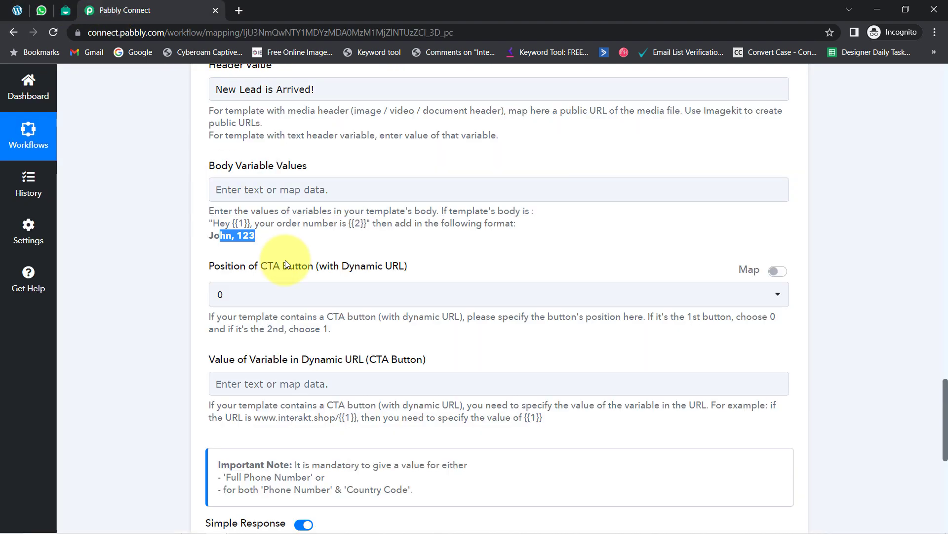
{"action": "left_click", "coordinate": [236, 191]}
{"action": "type", "text": "T"}
{"action": "key", "text": "BackSpace"}
{"action": "type", "text": "Team,"}
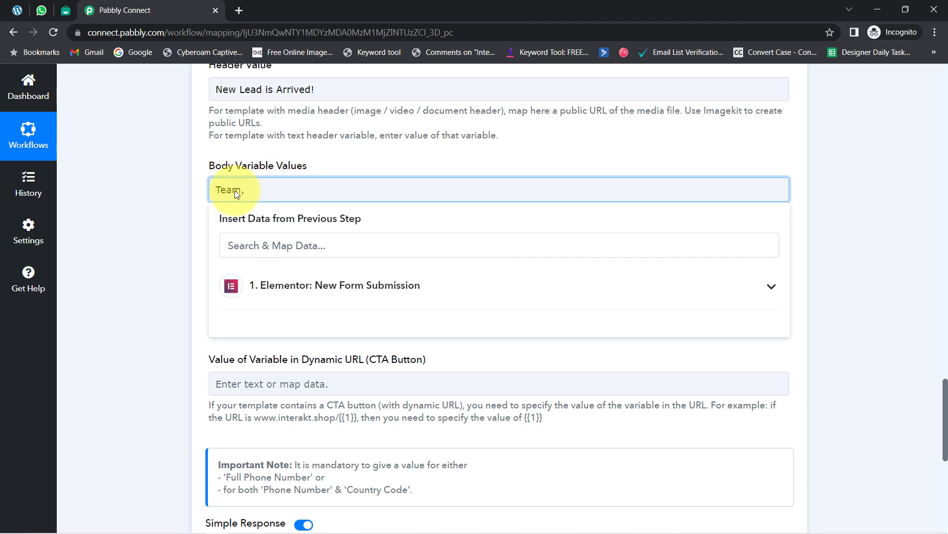
Check placeholder {{2}} and the captured form name, and map the Elementor Form Name followed by Form, as the second body variable value.
{"action": "left_click", "coordinate": [73, 9]}
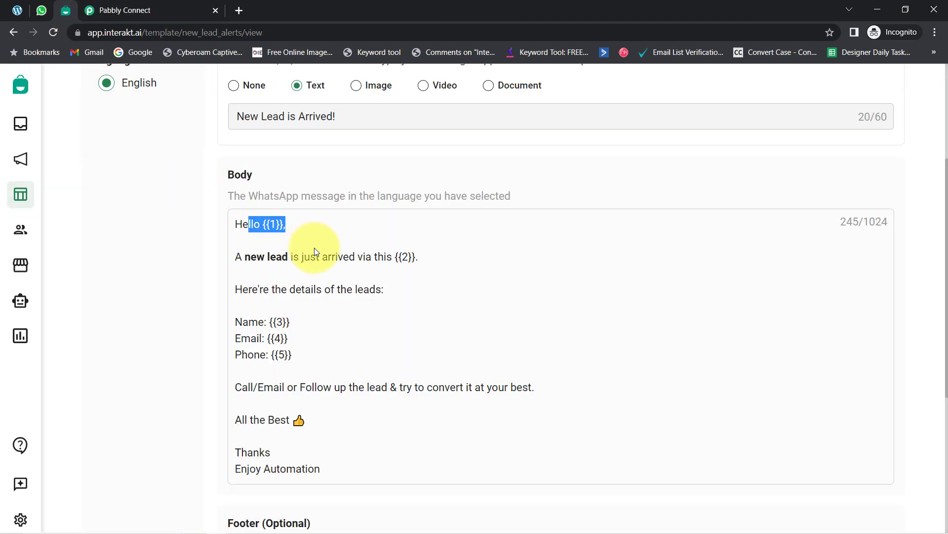
{"action": "left_click_drag", "start_coordinate": [357, 256], "coordinate": [451, 264]}
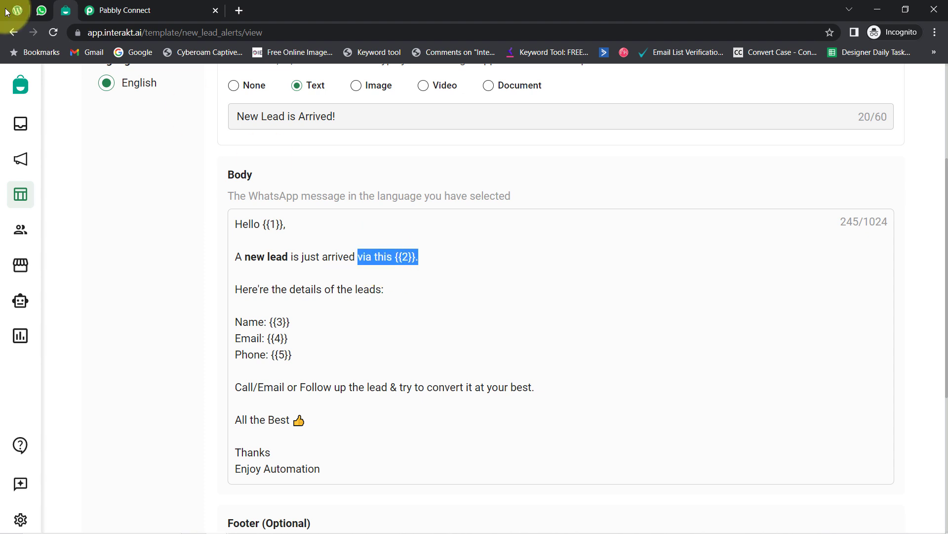
{"action": "left_click", "coordinate": [121, 10]}
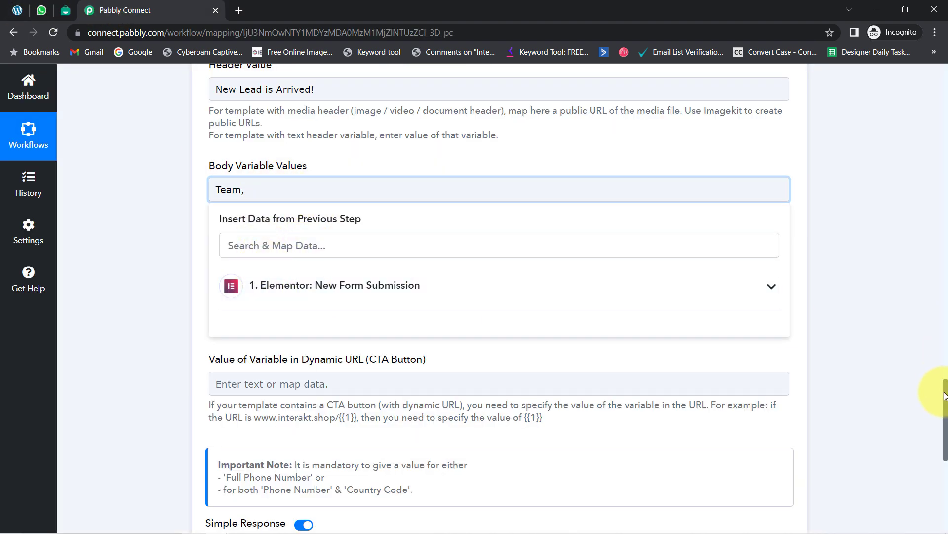
{"action": "left_click_drag", "start_coordinate": [945, 399], "coordinate": [937, 194]}
{"action": "left_click_drag", "start_coordinate": [787, 306], "coordinate": [789, 160]}
{"action": "left_click_drag", "start_coordinate": [544, 156], "coordinate": [652, 163]}
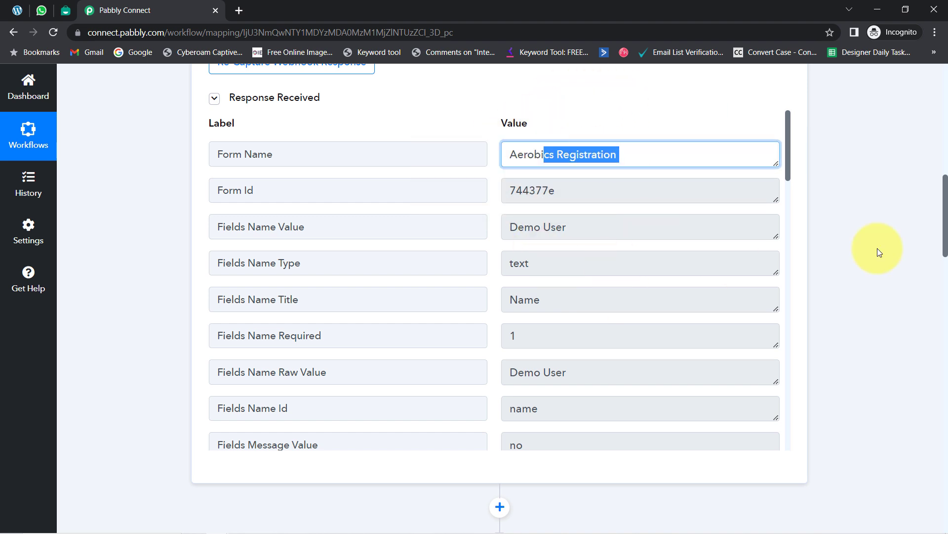
{"action": "left_click_drag", "start_coordinate": [946, 202], "coordinate": [928, 402]}
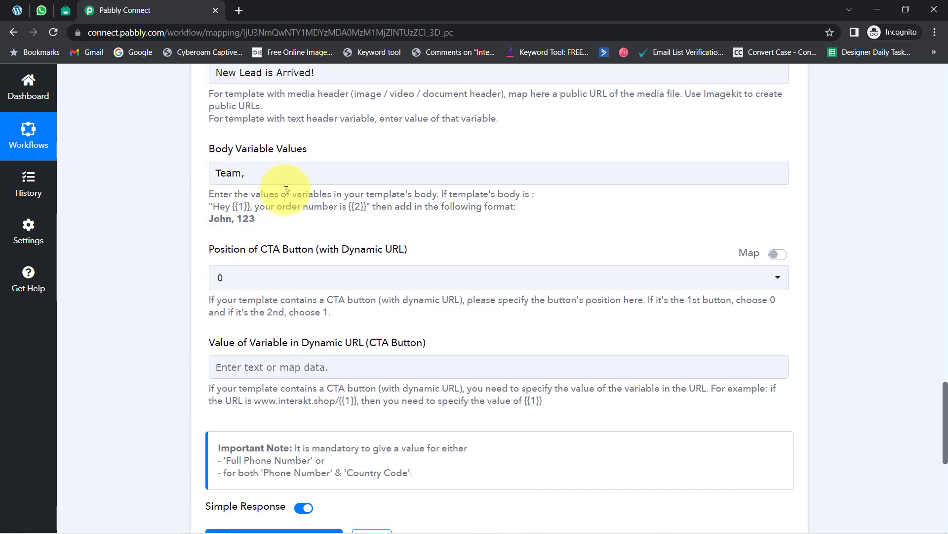
{"action": "left_click", "coordinate": [263, 171]}
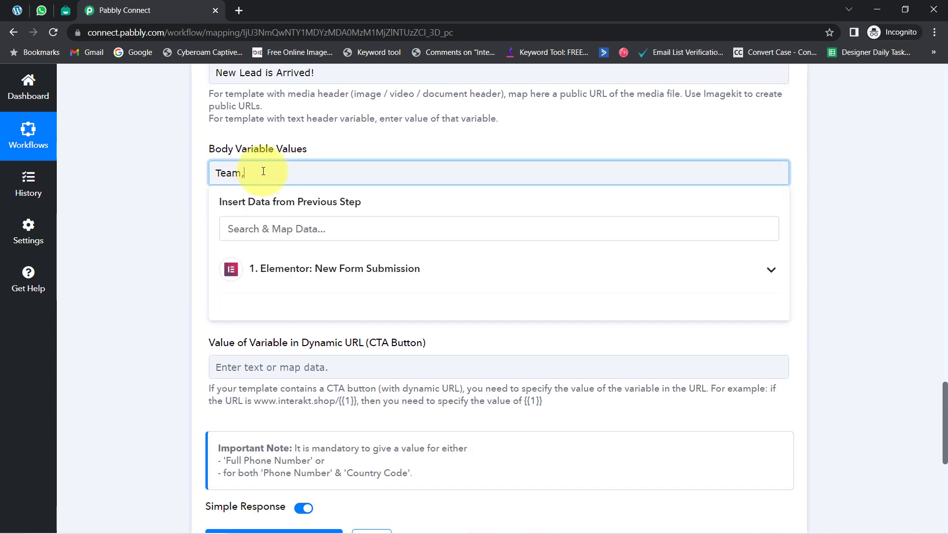
{"action": "left_click", "coordinate": [271, 269]}
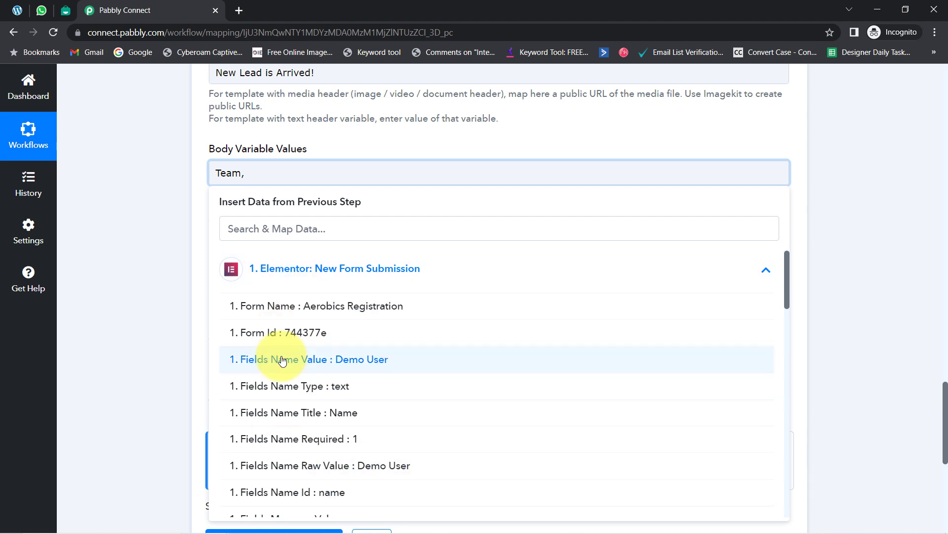
{"action": "left_click", "coordinate": [334, 315]}
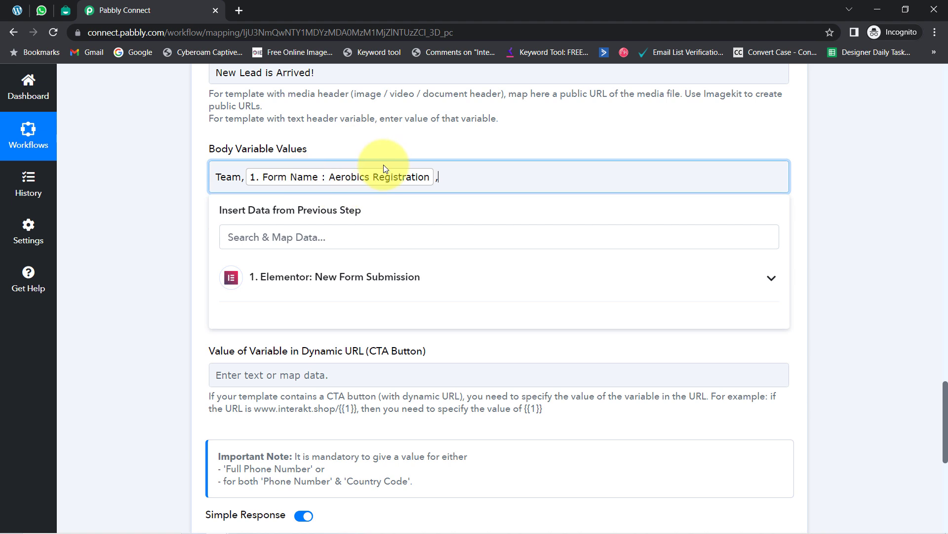
{"action": "type", "text": "Form,"}
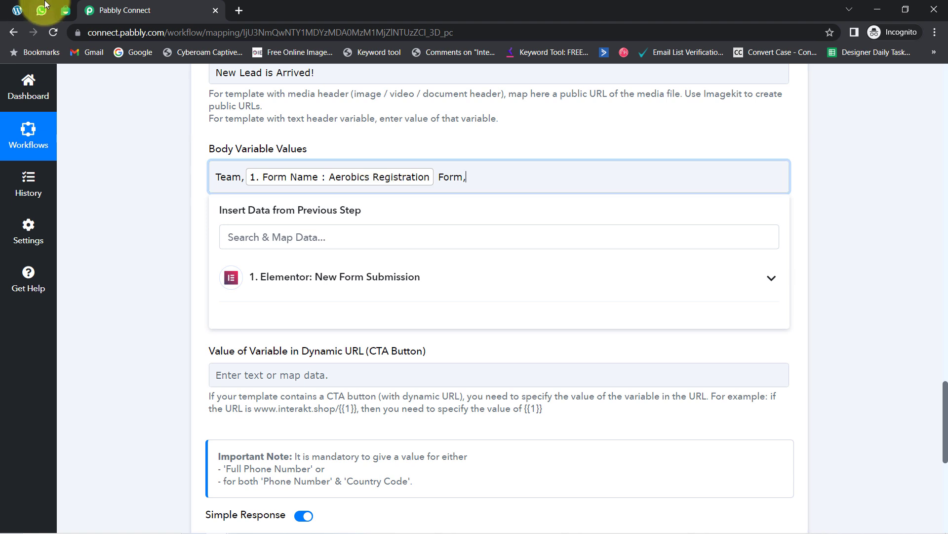
Check the template's lead detail placeholders {{3}} to {{5}} and map Fields Name Value as the third body variable value.
{"action": "left_click", "coordinate": [65, 11]}
{"action": "left_click_drag", "start_coordinate": [269, 322], "coordinate": [297, 356]}
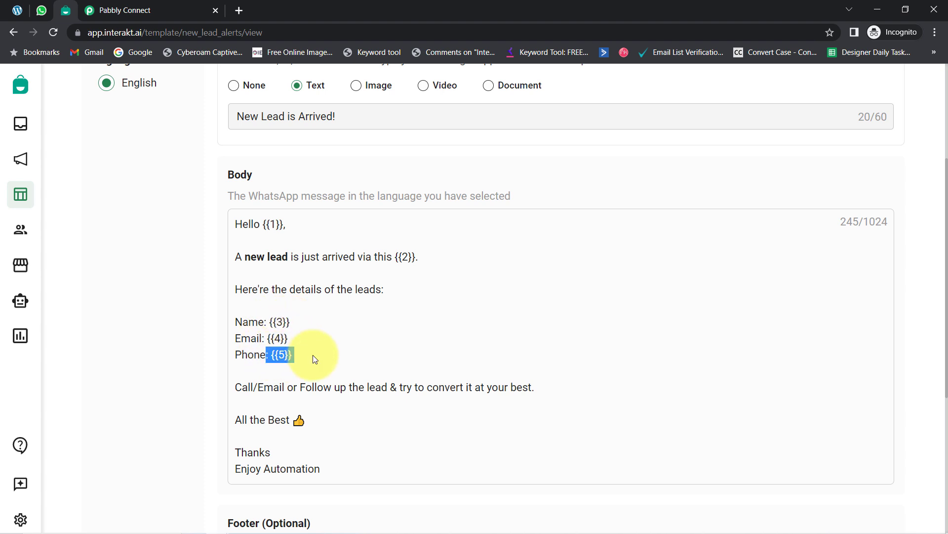
{"action": "left_click", "coordinate": [143, 11]}
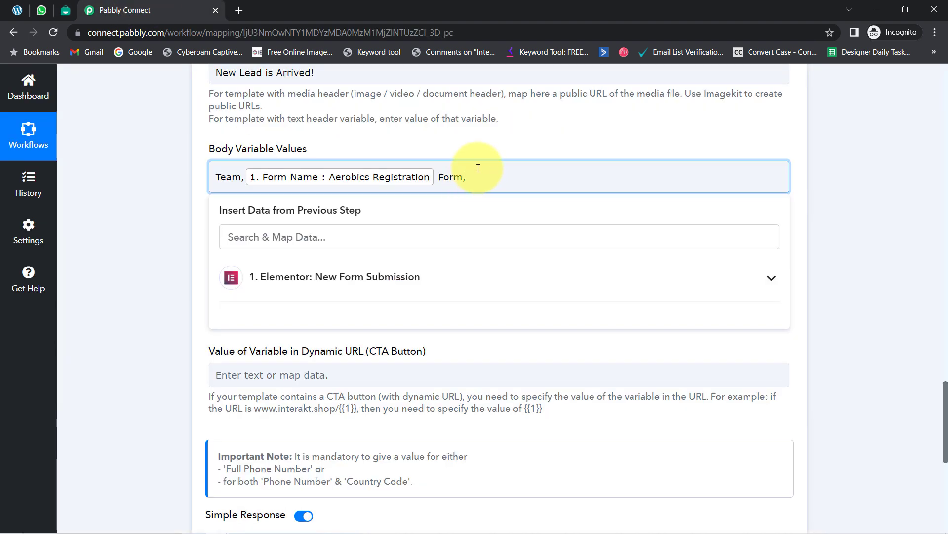
{"action": "left_click", "coordinate": [321, 232]}
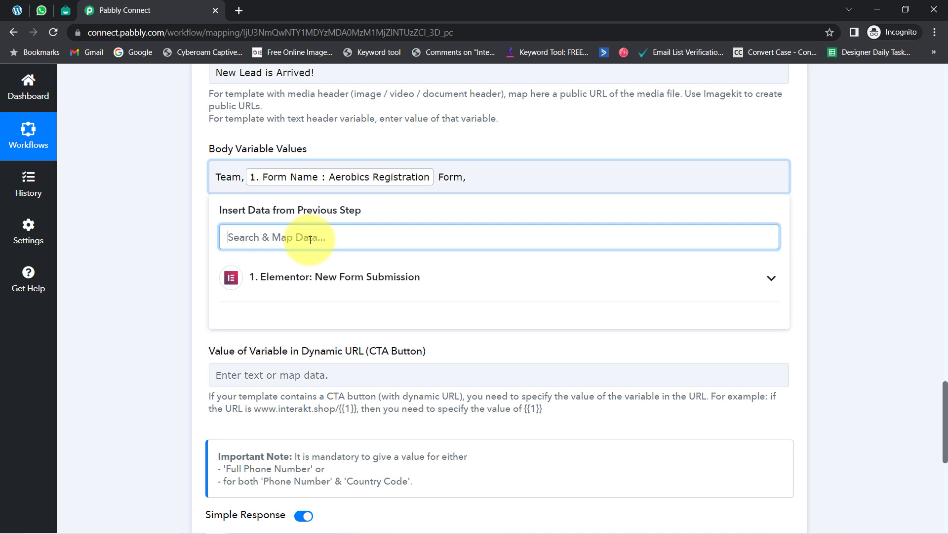
{"action": "type", "text": "dem"}
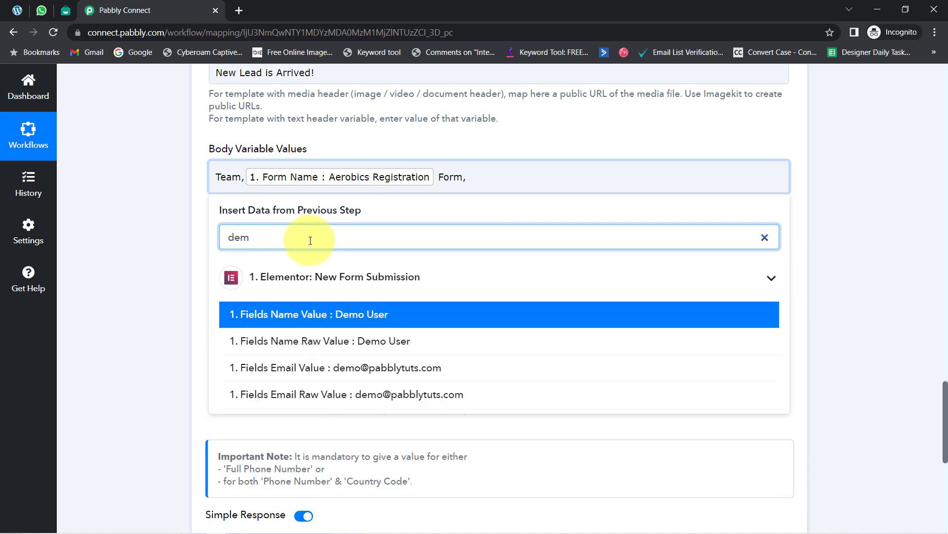
{"action": "left_click", "coordinate": [350, 315]}
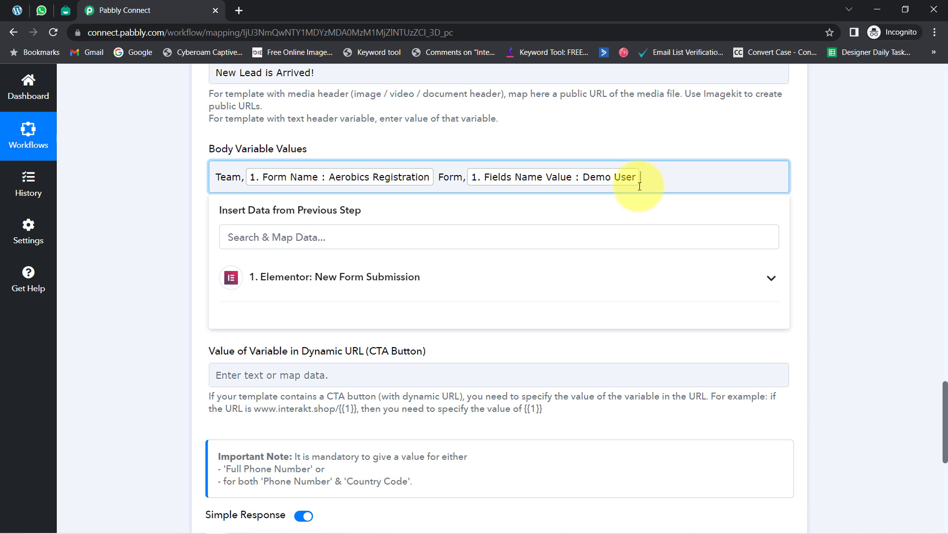
Map the Elementor Fields Email Value as the fourth body variable value, separated by a comma.
{"action": "left_click", "coordinate": [407, 241]}
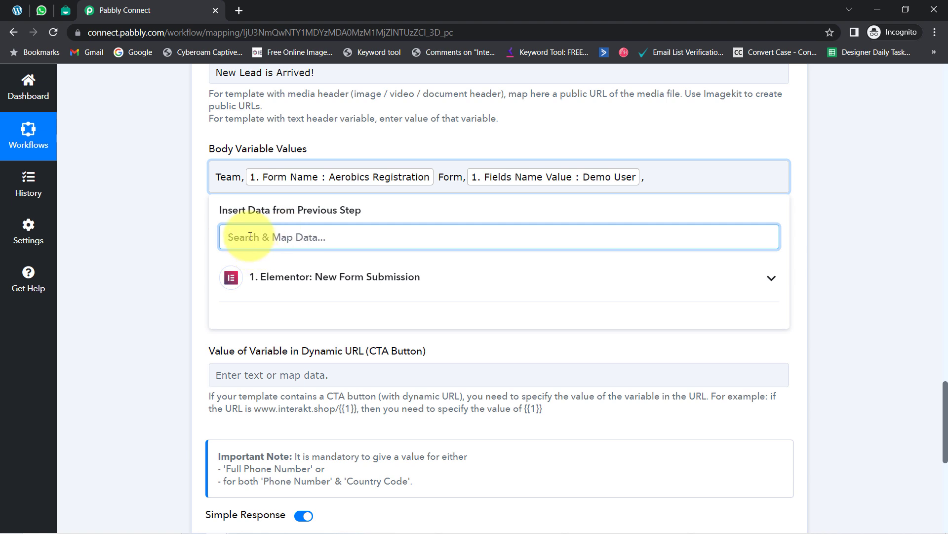
{"action": "type", "text": "@"}
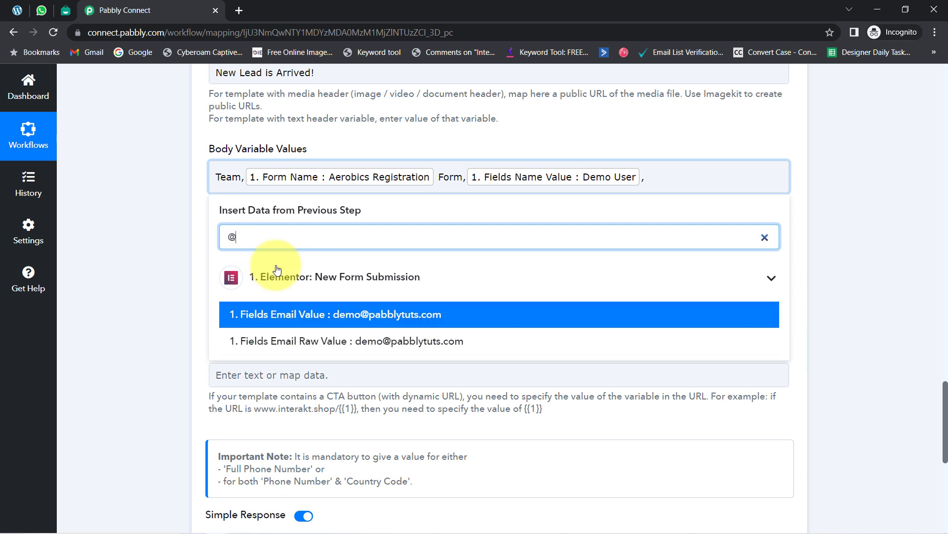
{"action": "left_click", "coordinate": [400, 320]}
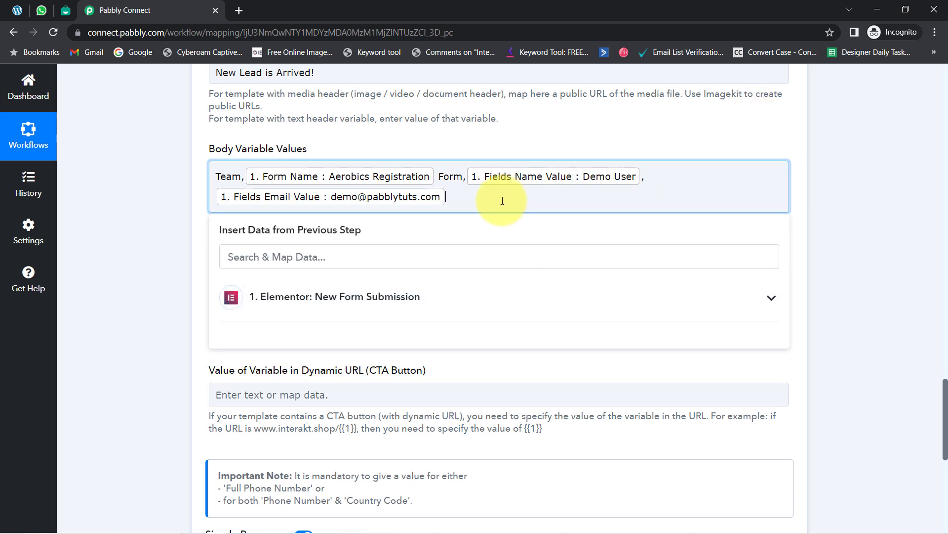
Add a comma and map the mobile number field, Fields Field 5760233 Value, as the fifth body variable value.
{"action": "left_click", "coordinate": [238, 256]}
{"action": "type", "text": "966"}
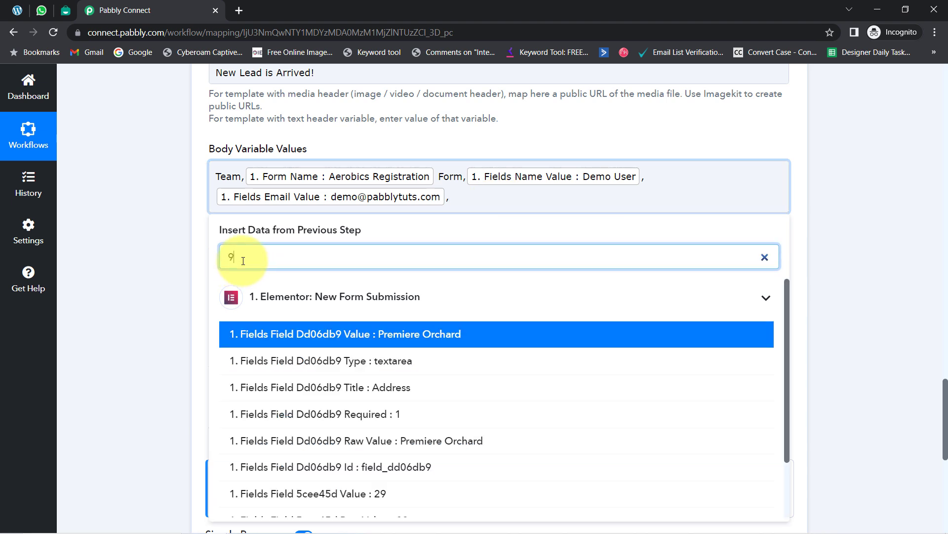
{"action": "key", "text": "BackSpace"}
{"action": "key", "text": "BackSpace"}
{"action": "key", "text": "BackSpace"}
{"action": "type", "text": "933"}
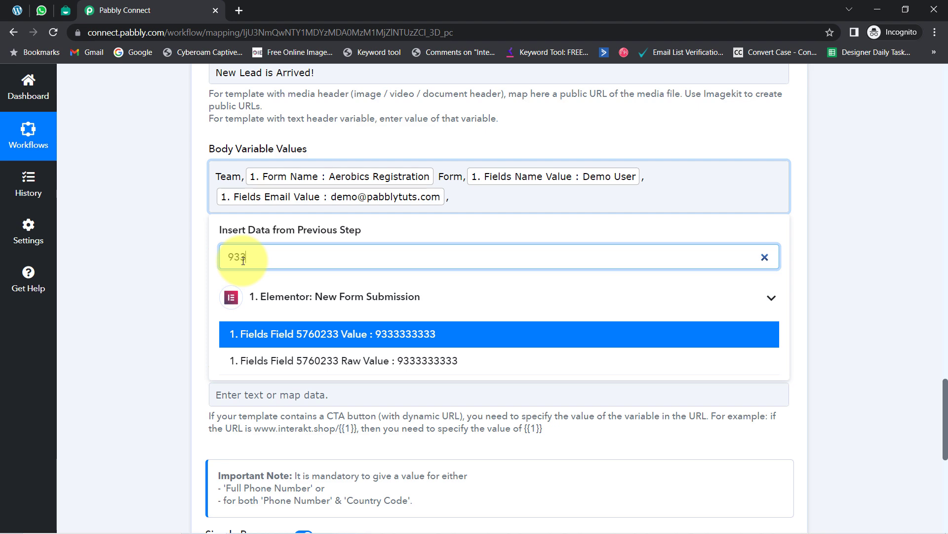
{"action": "left_click", "coordinate": [271, 334]}
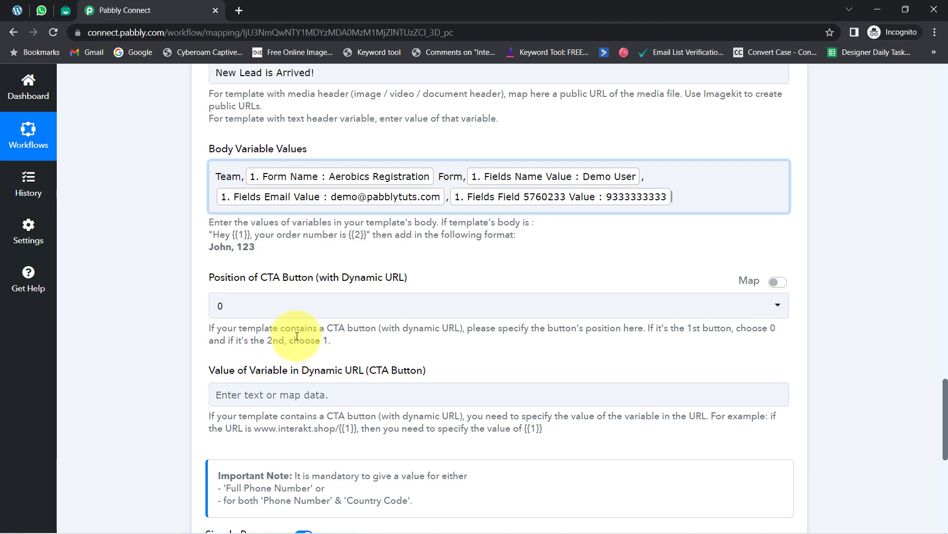
Review the mapped body variable values against the captured Elementor response, and read the optional dynamic URL fields for the CTA button.
{"action": "left_click", "coordinate": [365, 188]}
{"action": "scroll", "coordinate": [920, 412], "scroll_direction": "up", "scroll_amount": 5}
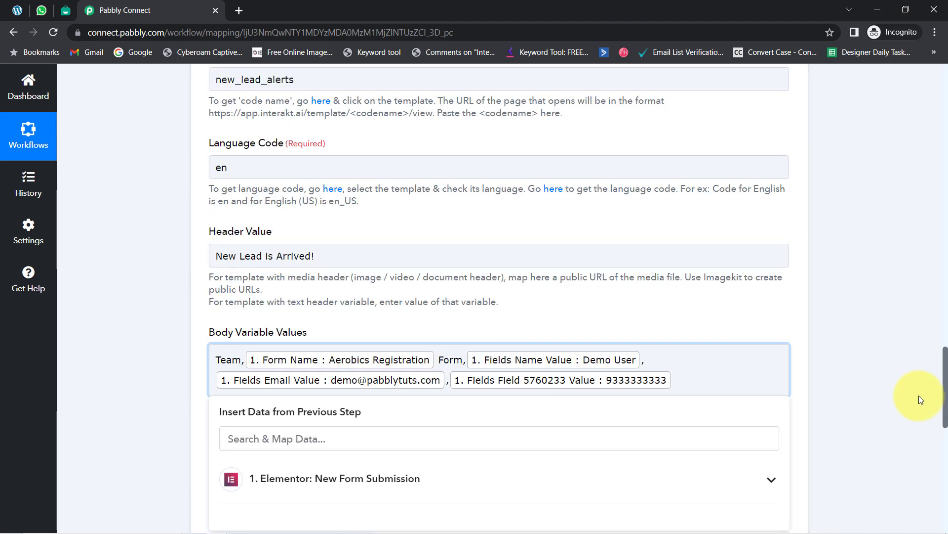
{"action": "scroll", "coordinate": [923, 381], "scroll_direction": "up", "scroll_amount": 12}
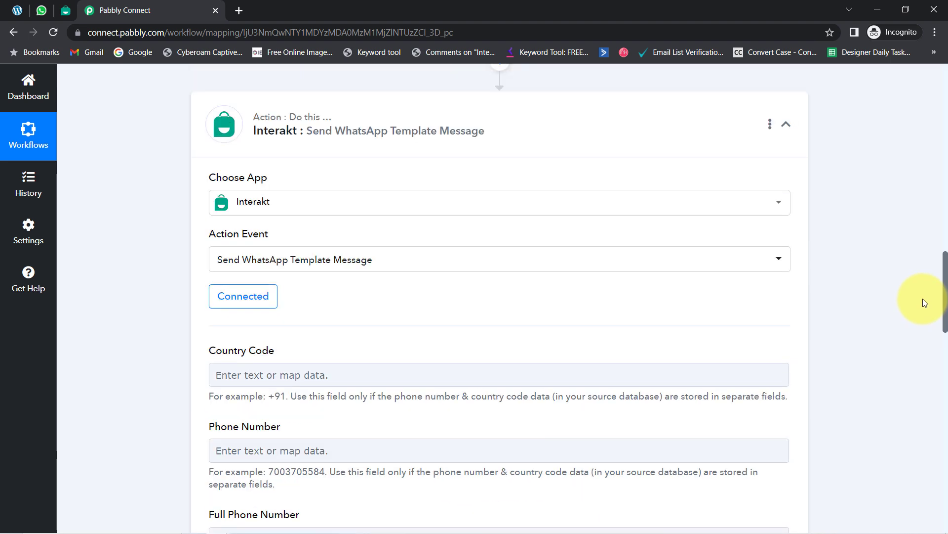
{"action": "scroll", "coordinate": [926, 273], "scroll_direction": "up", "scroll_amount": 7}
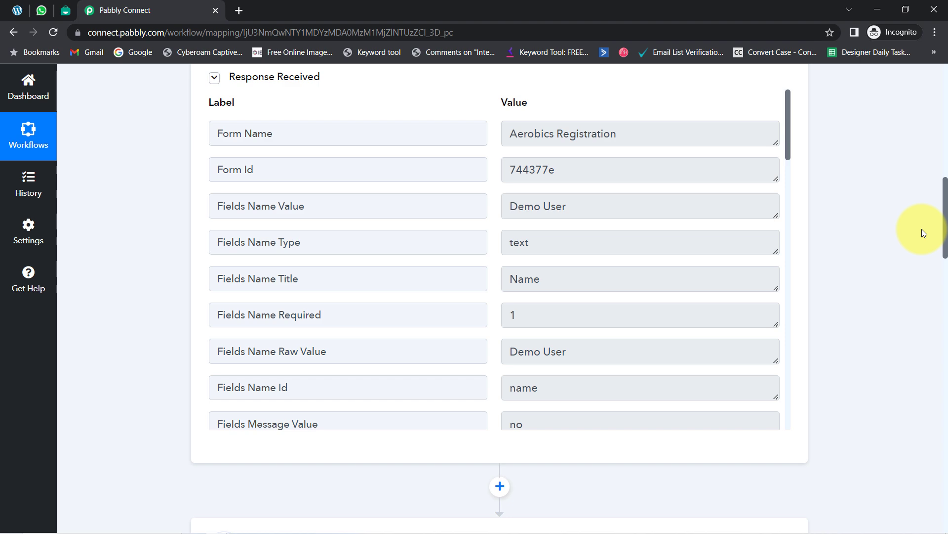
{"action": "scroll", "coordinate": [921, 229], "scroll_direction": "down", "scroll_amount": 8}
{"action": "scroll", "coordinate": [926, 318], "scroll_direction": "down", "scroll_amount": 11}
{"action": "scroll", "coordinate": [929, 395], "scroll_direction": "down", "scroll_amount": 7}
{"action": "scroll", "coordinate": [934, 457], "scroll_direction": "down", "scroll_amount": 1}
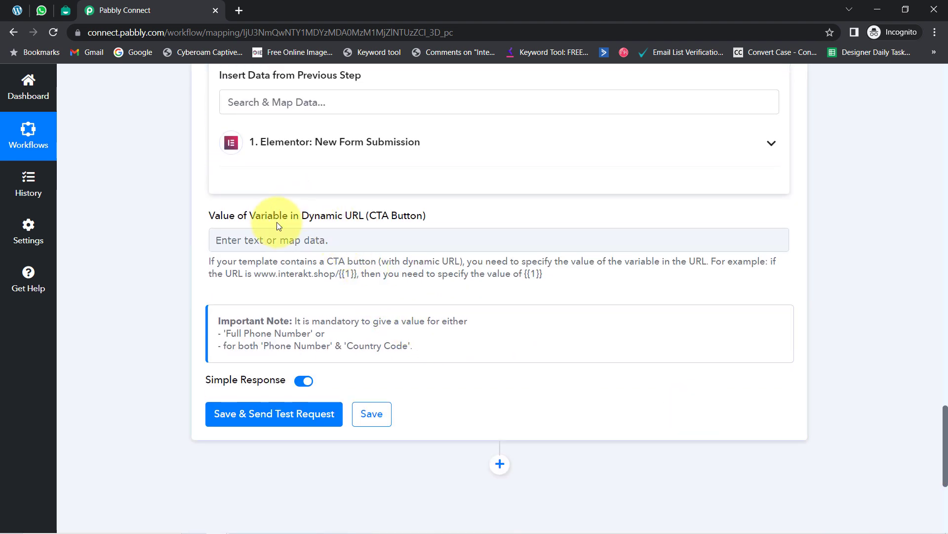
{"action": "left_click_drag", "start_coordinate": [294, 215], "coordinate": [426, 216]}
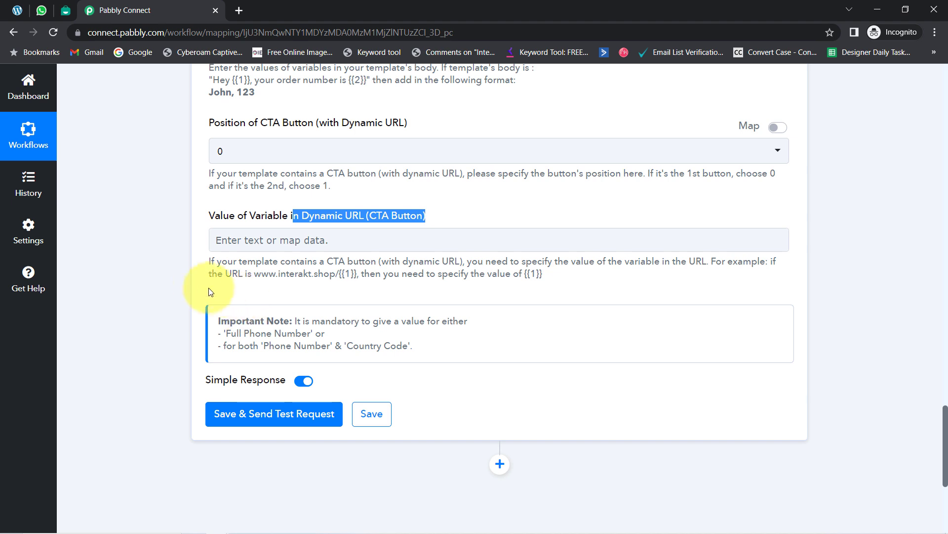
{"action": "left_click", "coordinate": [191, 275]}
{"action": "left_click_drag", "start_coordinate": [319, 123], "coordinate": [408, 123]}
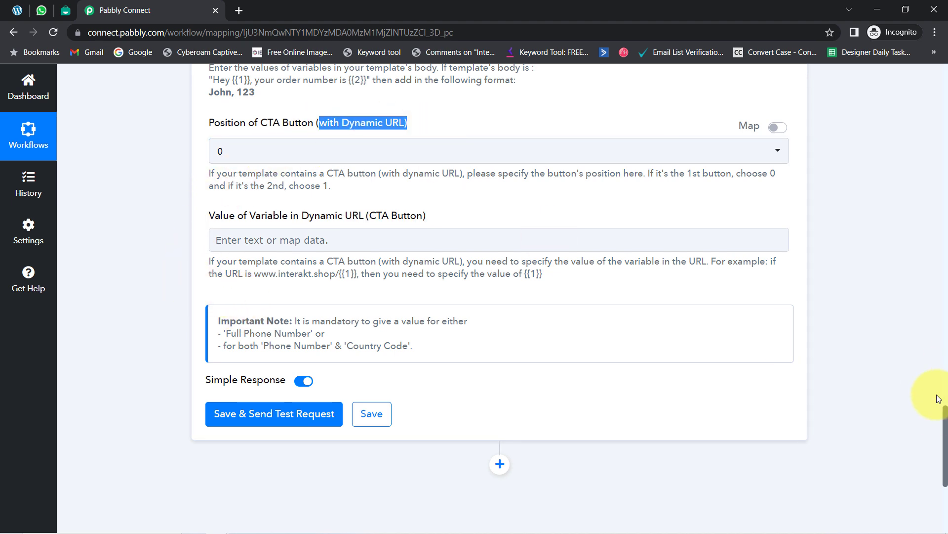
{"action": "scroll", "coordinate": [945, 427], "scroll_direction": "up", "scroll_amount": 5}
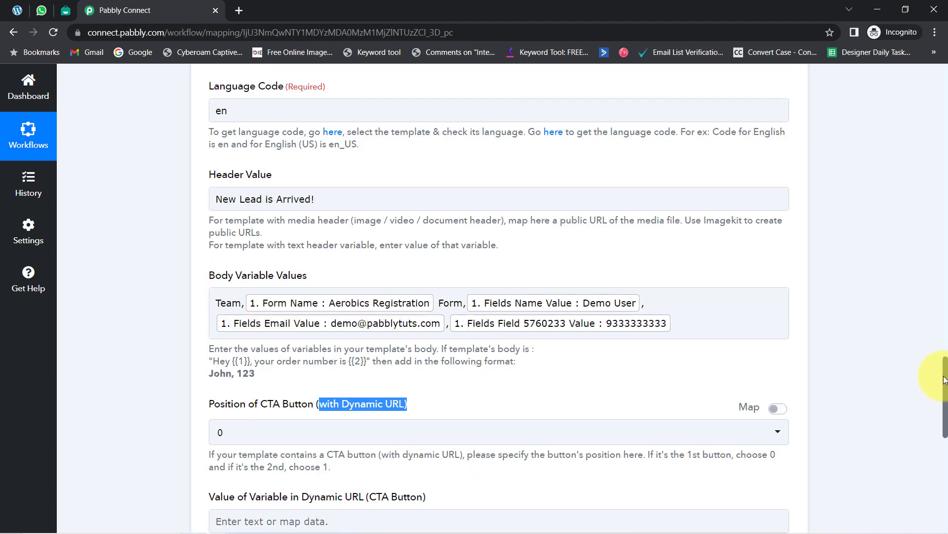
Switch to WhatsApp Web and delete the existing Pabbly Team - Interakt chat.
{"action": "left_click", "coordinate": [42, 10]}
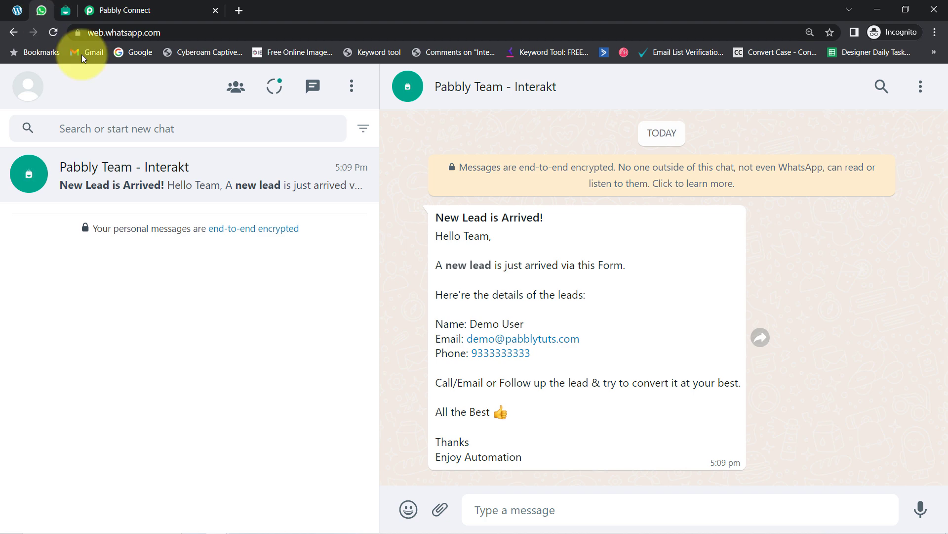
{"action": "left_click", "coordinate": [921, 89]}
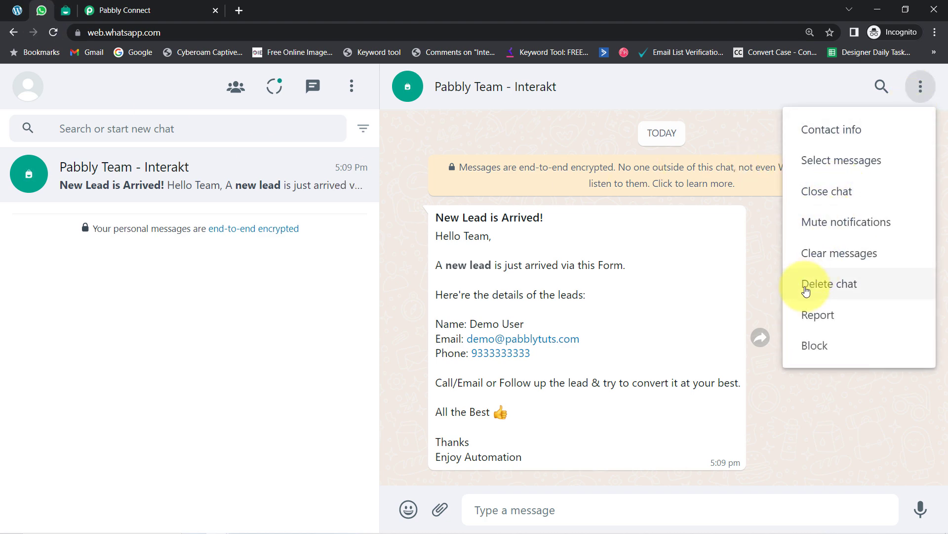
{"action": "left_click", "coordinate": [806, 290]}
{"action": "left_click", "coordinate": [593, 355]}
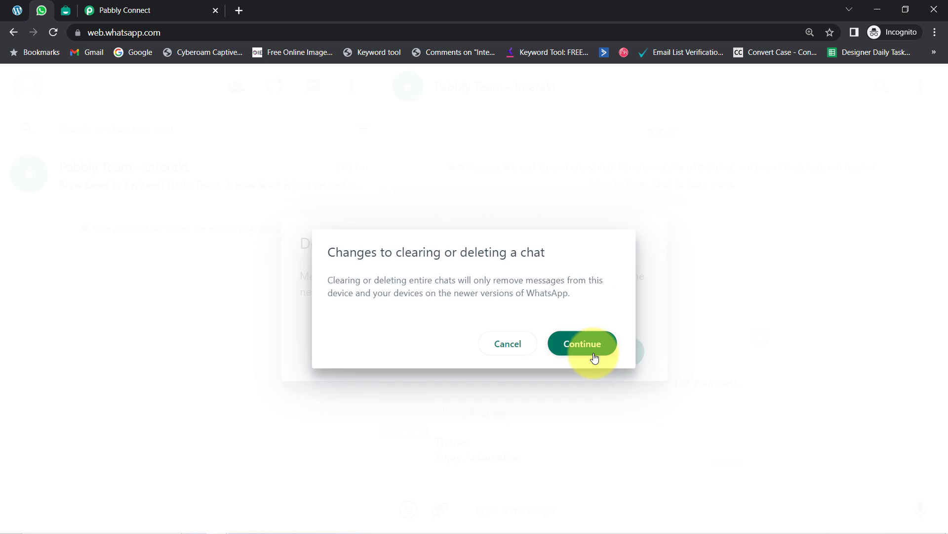
{"action": "left_click", "coordinate": [613, 357]}
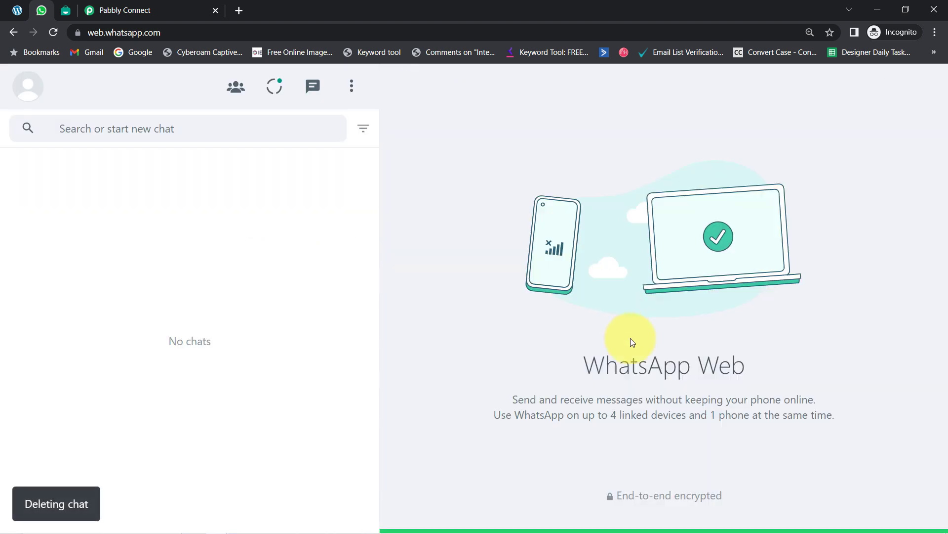
Return to Pabbly Connect, check the recipient's Full Phone Number, and save the Interakt action while sending a test request.
{"action": "left_click", "coordinate": [124, 5]}
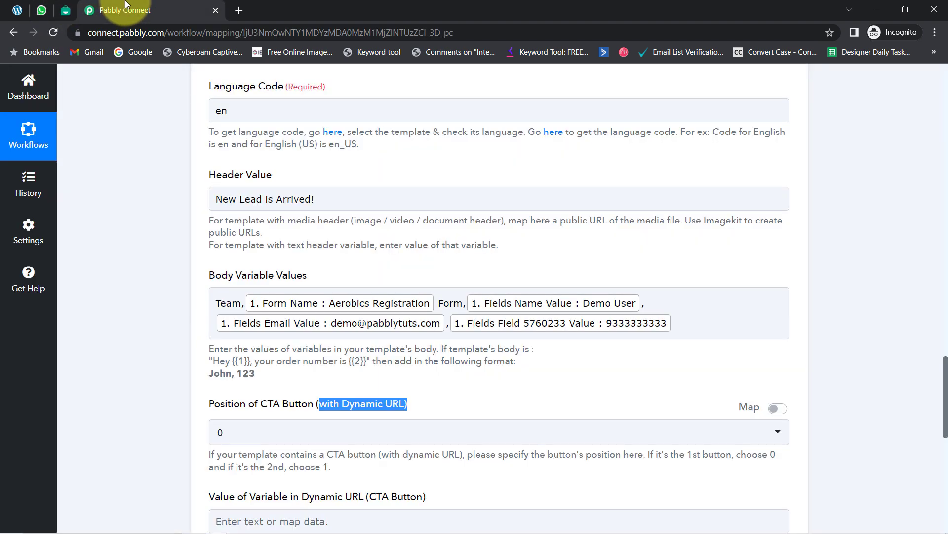
{"action": "left_click_drag", "start_coordinate": [946, 420], "coordinate": [944, 360]}
{"action": "left_click", "coordinate": [239, 211]}
{"action": "left_click_drag", "start_coordinate": [242, 211], "coordinate": [349, 216]}
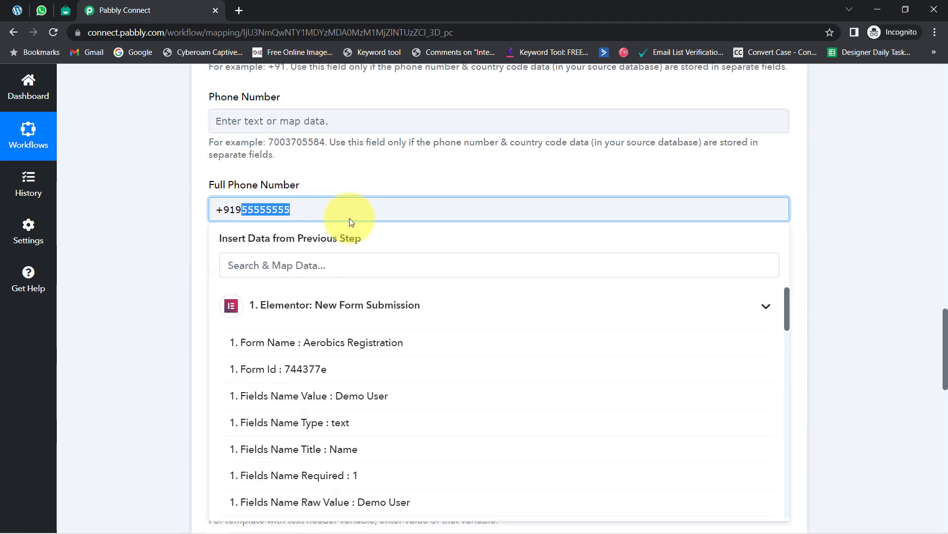
{"action": "scroll", "coordinate": [349, 218], "scroll_direction": "down", "scroll_amount": 10}
{"action": "left_click", "coordinate": [266, 467]}
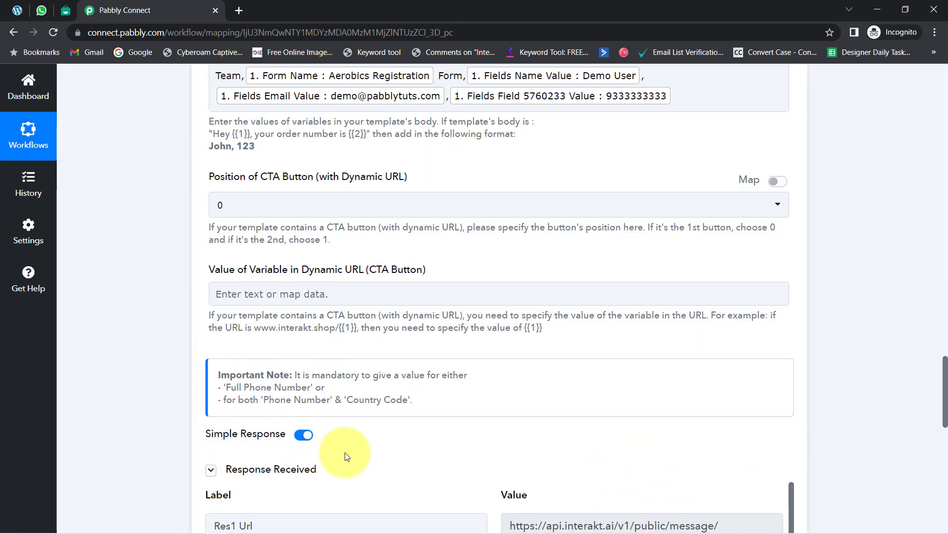
{"action": "mouse_move", "coordinate": [321, 477]}
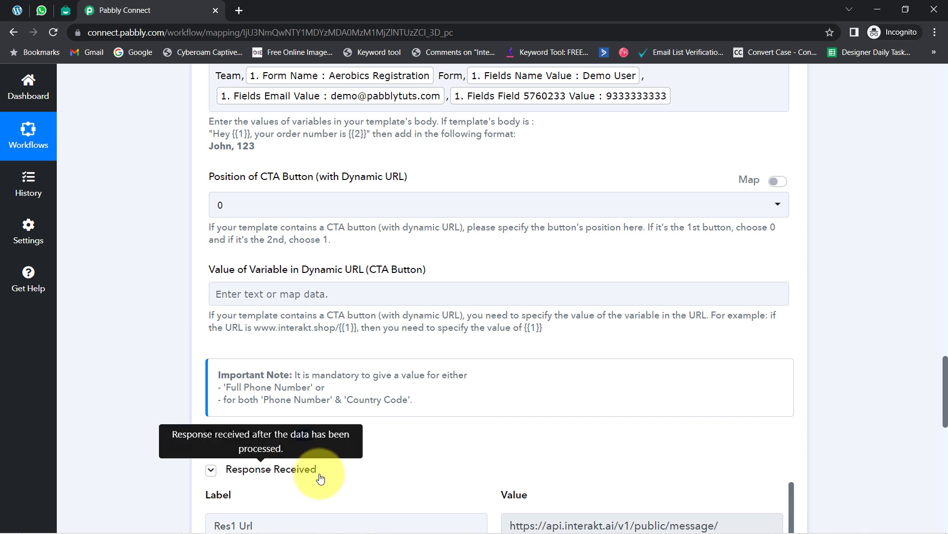
Reload WhatsApp Web, open the new Pabbly Team - Interakt message, and examine its header, form name, lead details and follow-up text.
{"action": "left_click", "coordinate": [40, 10]}
{"action": "left_click", "coordinate": [51, 33]}
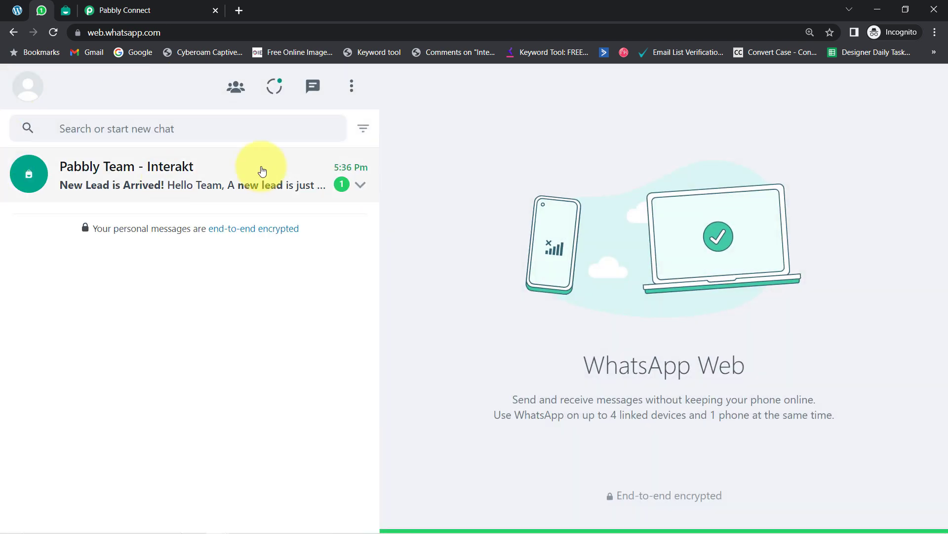
{"action": "left_click", "coordinate": [161, 173]}
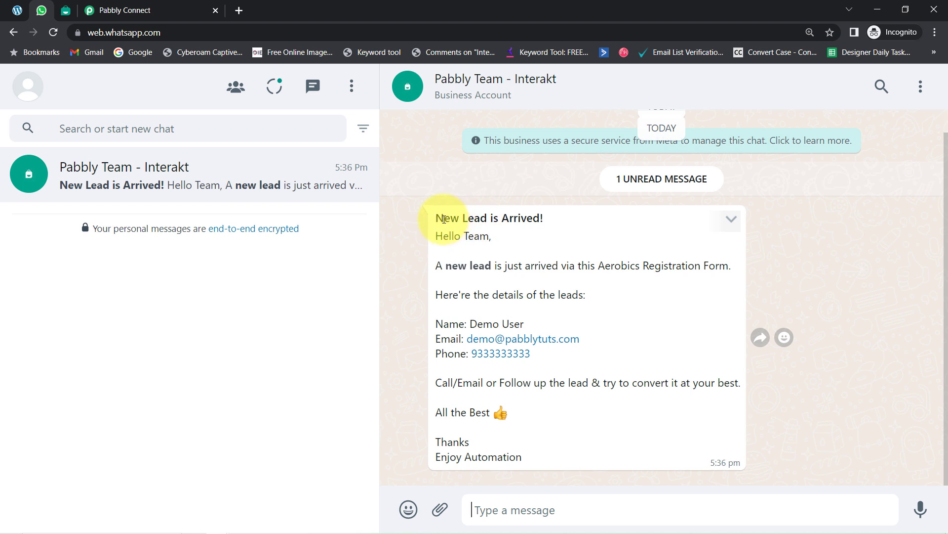
{"action": "left_click_drag", "start_coordinate": [444, 219], "coordinate": [541, 216]}
{"action": "left_click_drag", "start_coordinate": [470, 265], "coordinate": [631, 285]}
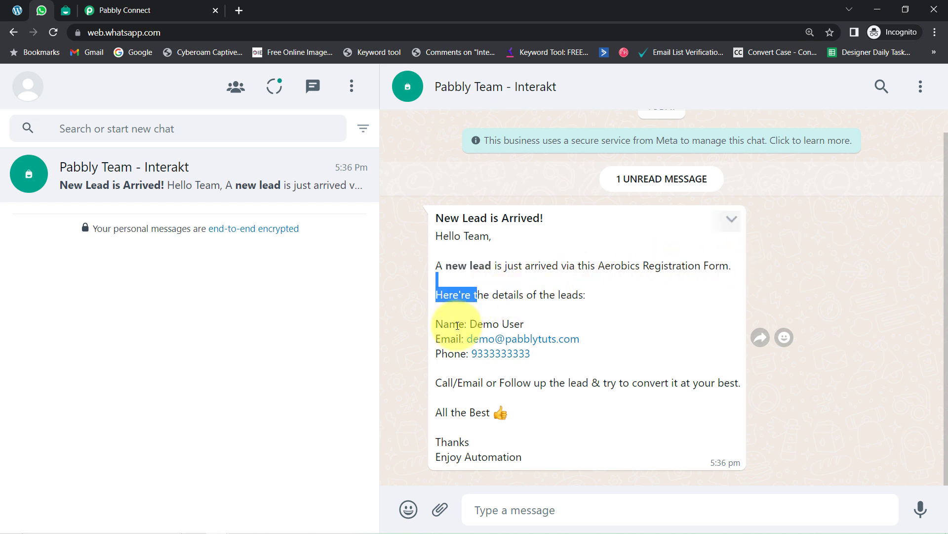
{"action": "left_click_drag", "start_coordinate": [449, 325], "coordinate": [532, 340]}
{"action": "left_click_drag", "start_coordinate": [449, 353], "coordinate": [529, 362]}
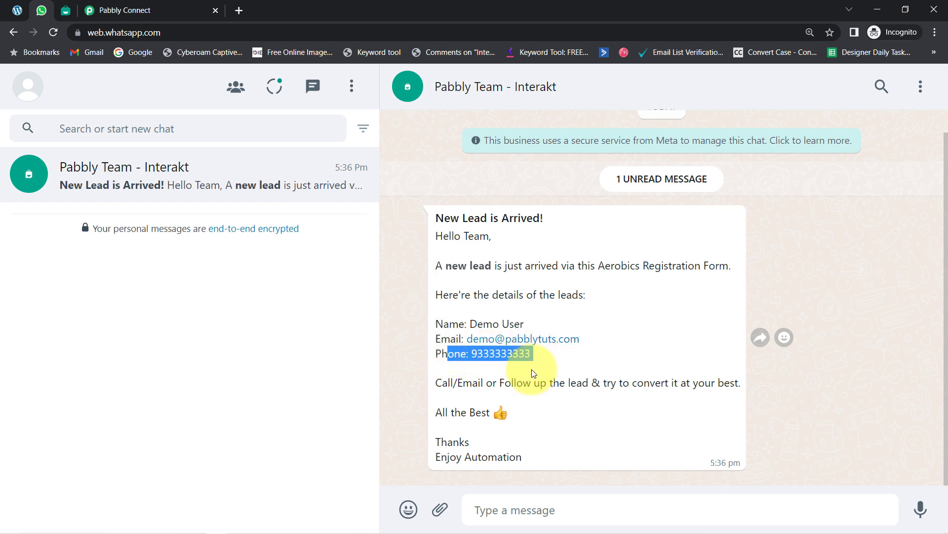
{"action": "left_click_drag", "start_coordinate": [463, 384], "coordinate": [534, 393]}
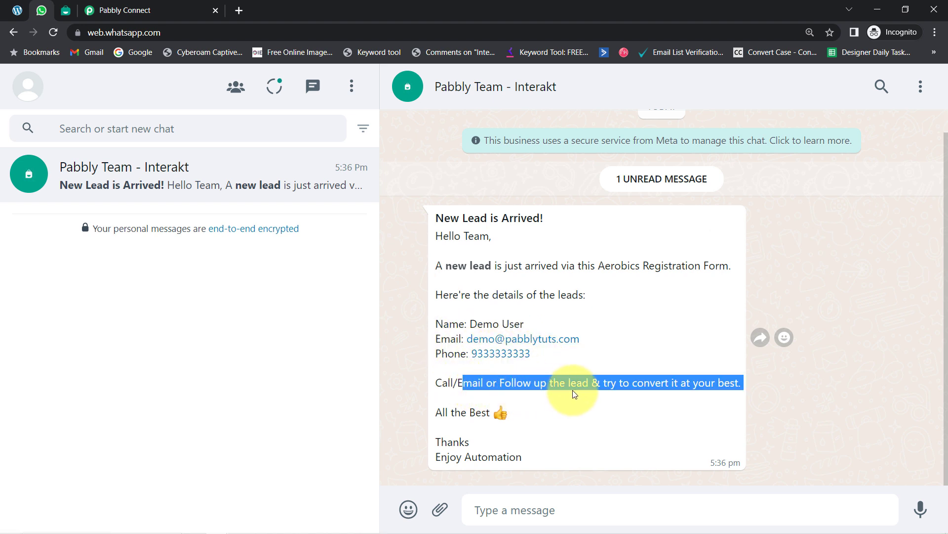
{"action": "left_click_drag", "start_coordinate": [636, 383], "coordinate": [749, 390]}
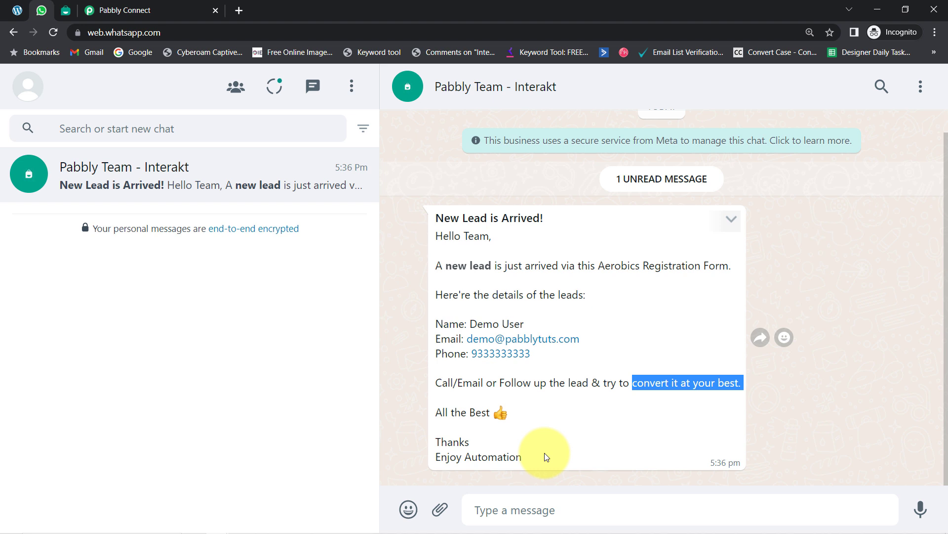
Compare the registration form's fields in Elementor with the name, email and phone lines of the WhatsApp message.
{"action": "left_click", "coordinate": [17, 9]}
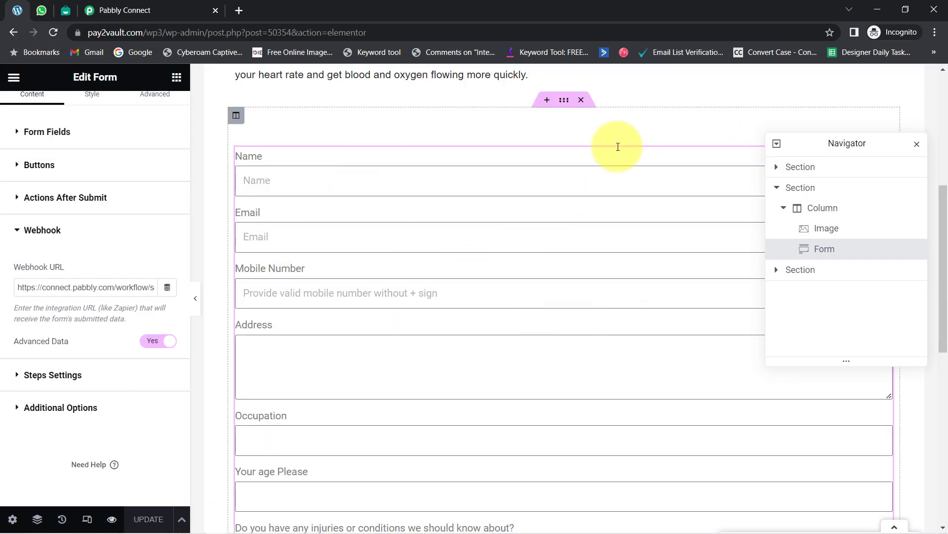
{"action": "left_click", "coordinate": [41, 10]}
{"action": "left_click_drag", "start_coordinate": [444, 326], "coordinate": [578, 360]}
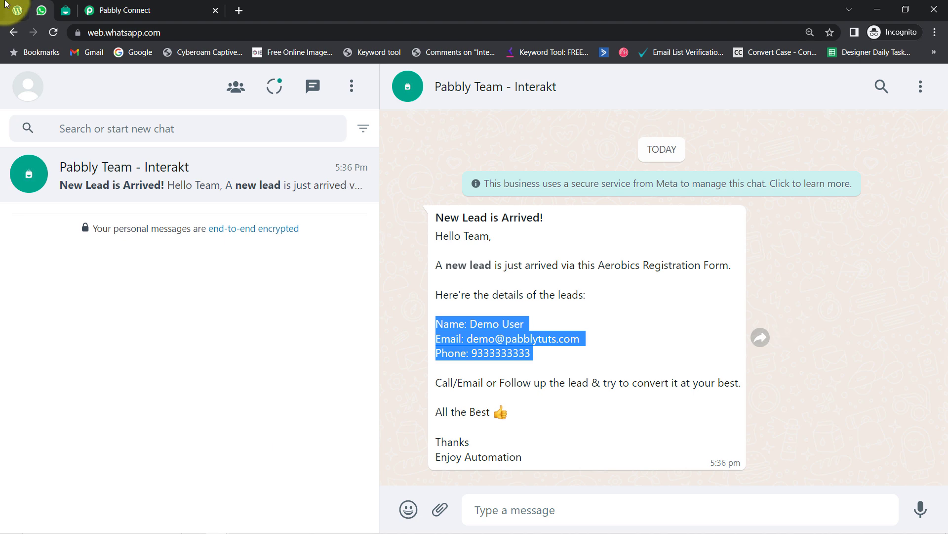
Return to the top of the Pabbly Connect workflow and collapse the Elementor trigger and Interakt action steps.
{"action": "mouse_move", "coordinate": [117, 3]}
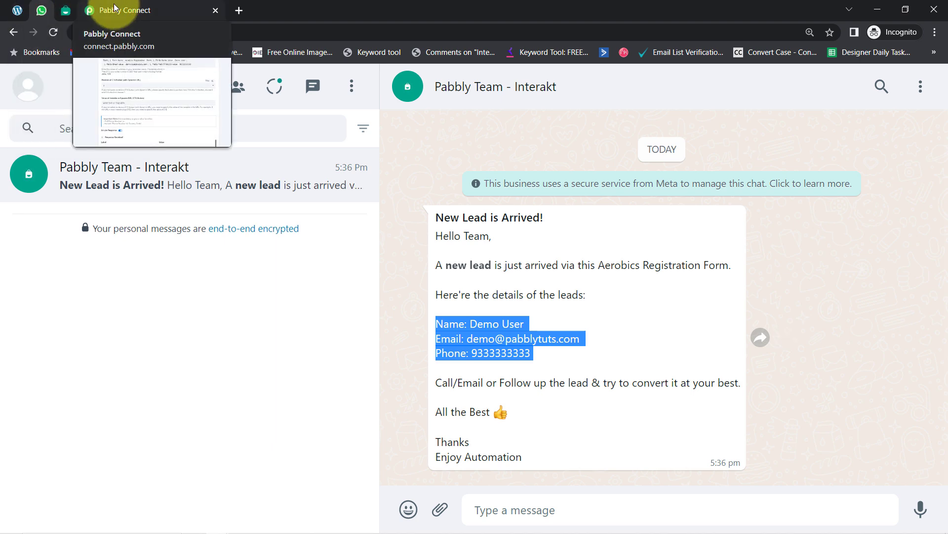
{"action": "left_click", "coordinate": [114, 7]}
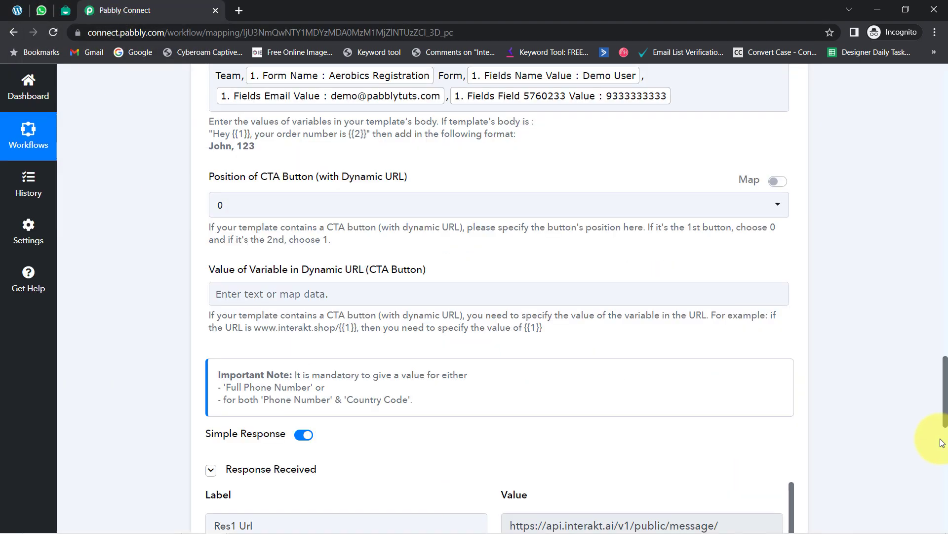
{"action": "left_click_drag", "start_coordinate": [945, 358], "coordinate": [927, 88]}
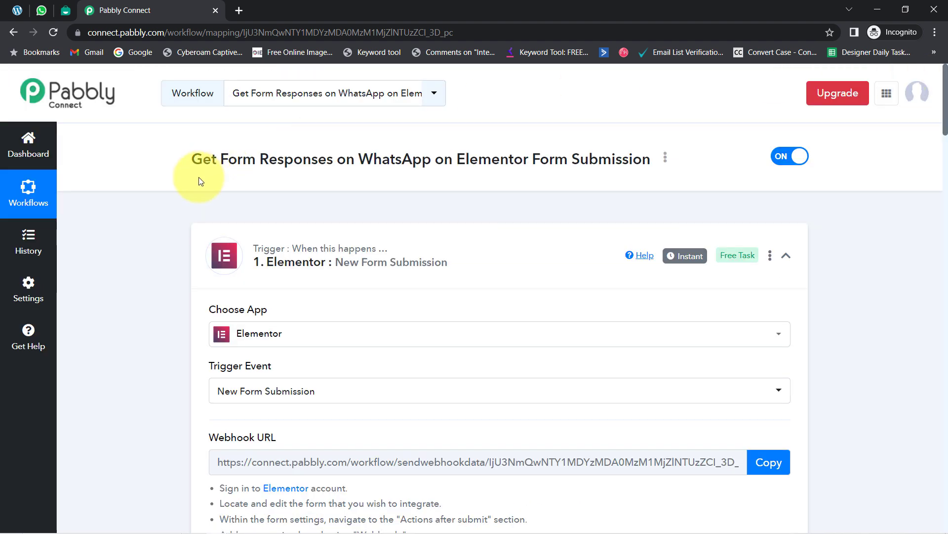
{"action": "left_click", "coordinate": [347, 285]}
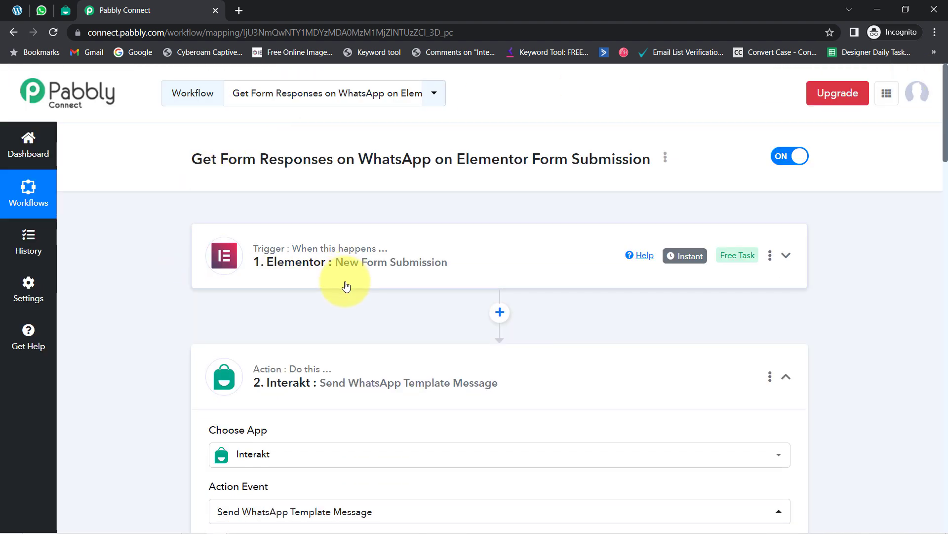
{"action": "left_click", "coordinate": [308, 381]}
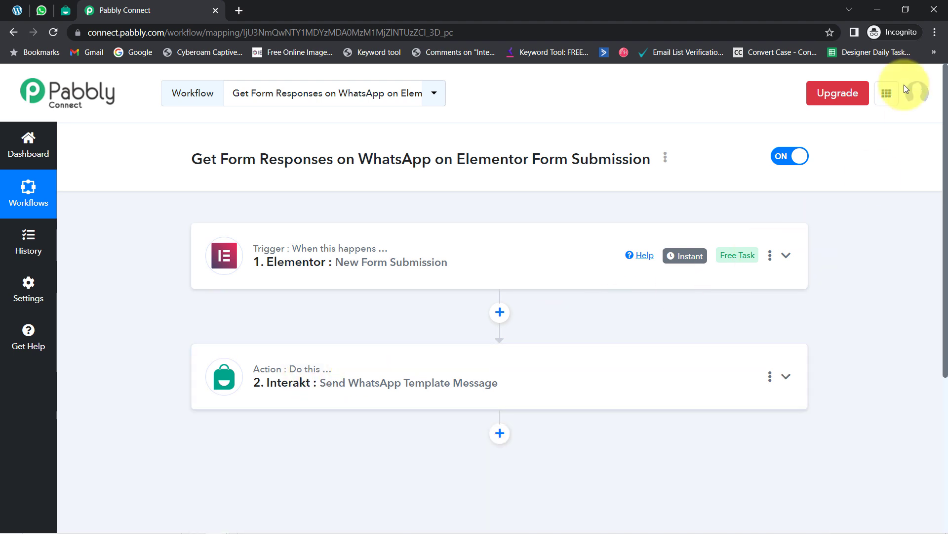
Open the sharing options of the Get Form Responses on WhatsApp on Elementor Form Submission workflow and copy its share link.
{"action": "left_click", "coordinate": [666, 159]}
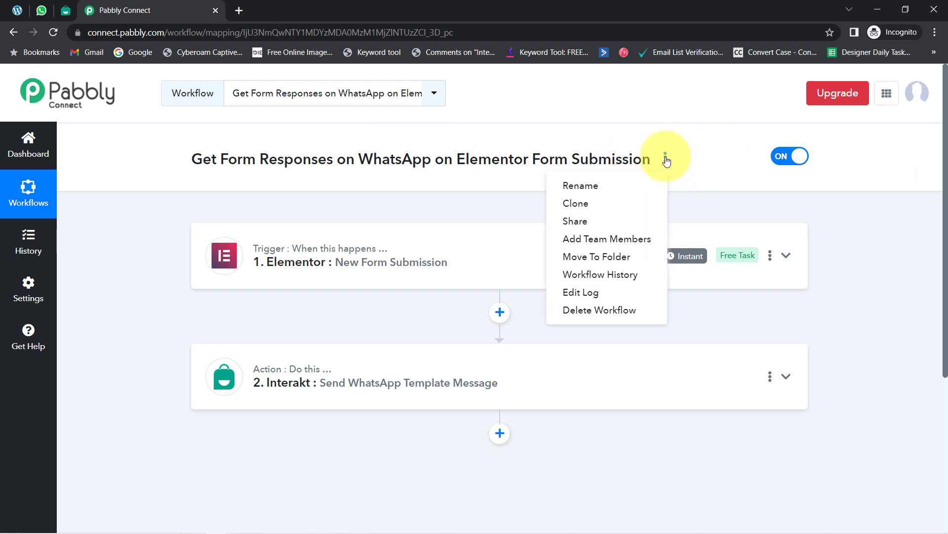
{"action": "left_click", "coordinate": [610, 221]}
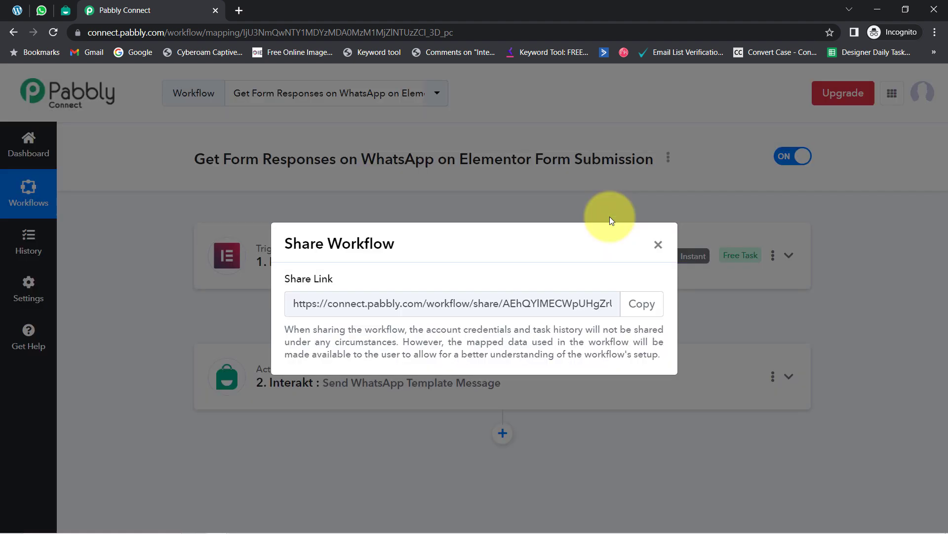
{"action": "left_click", "coordinate": [518, 313]}
{"action": "left_click", "coordinate": [641, 305]}
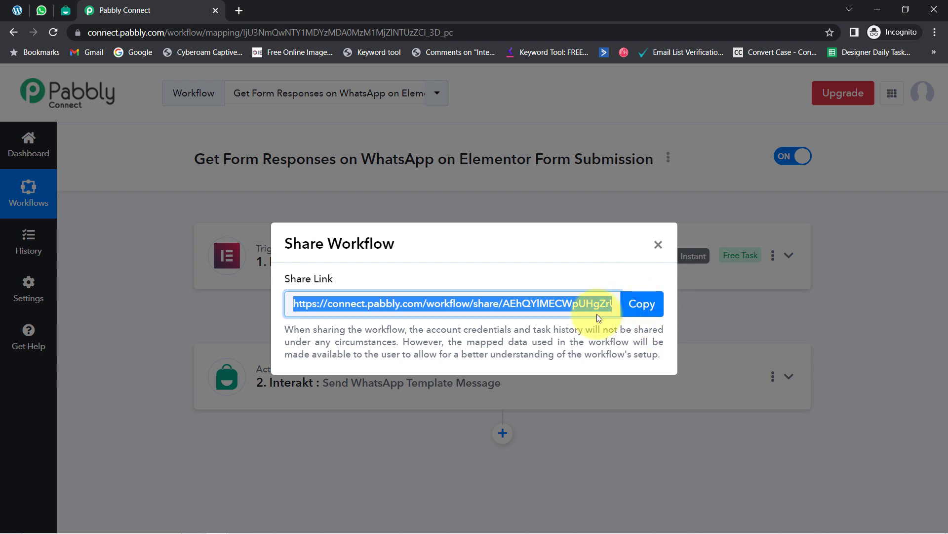
{"action": "left_click_drag", "start_coordinate": [349, 234], "coordinate": [436, 254]}
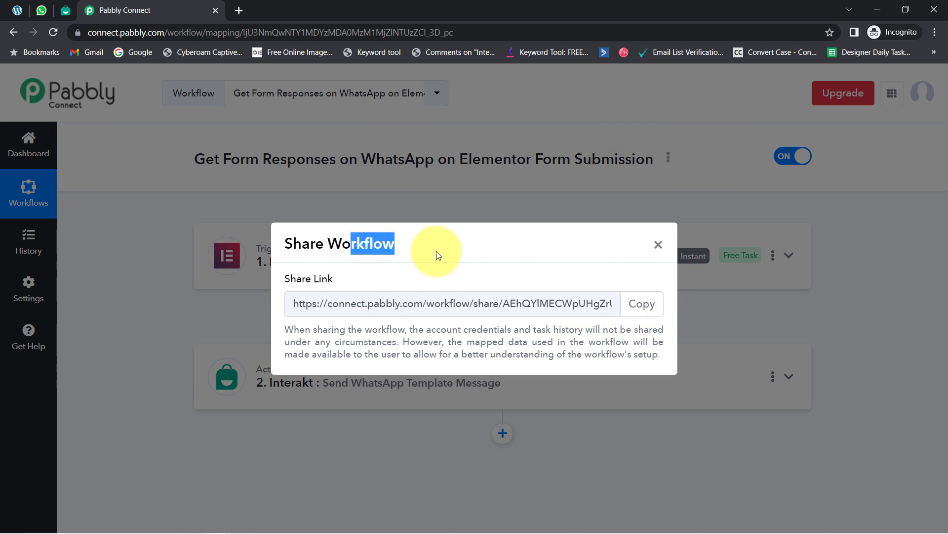
{"action": "left_click", "coordinate": [643, 304]}
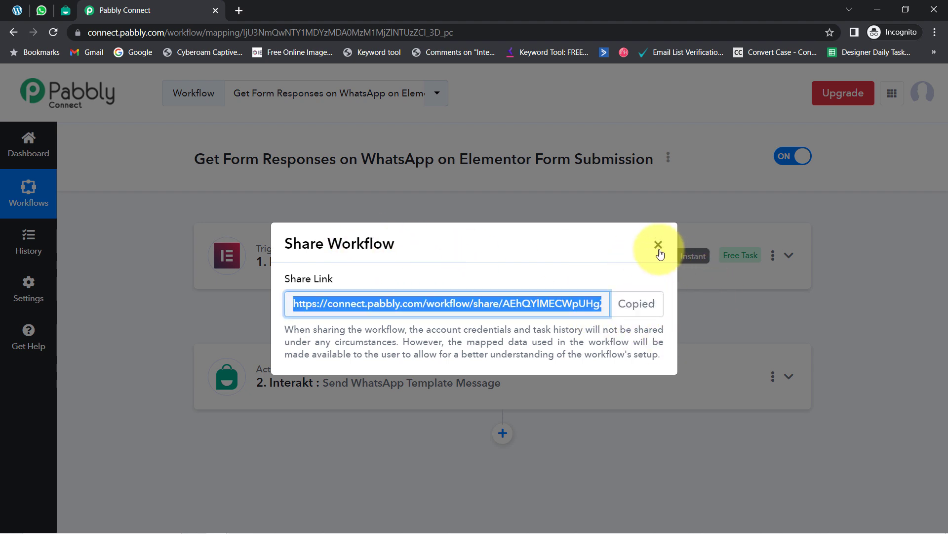